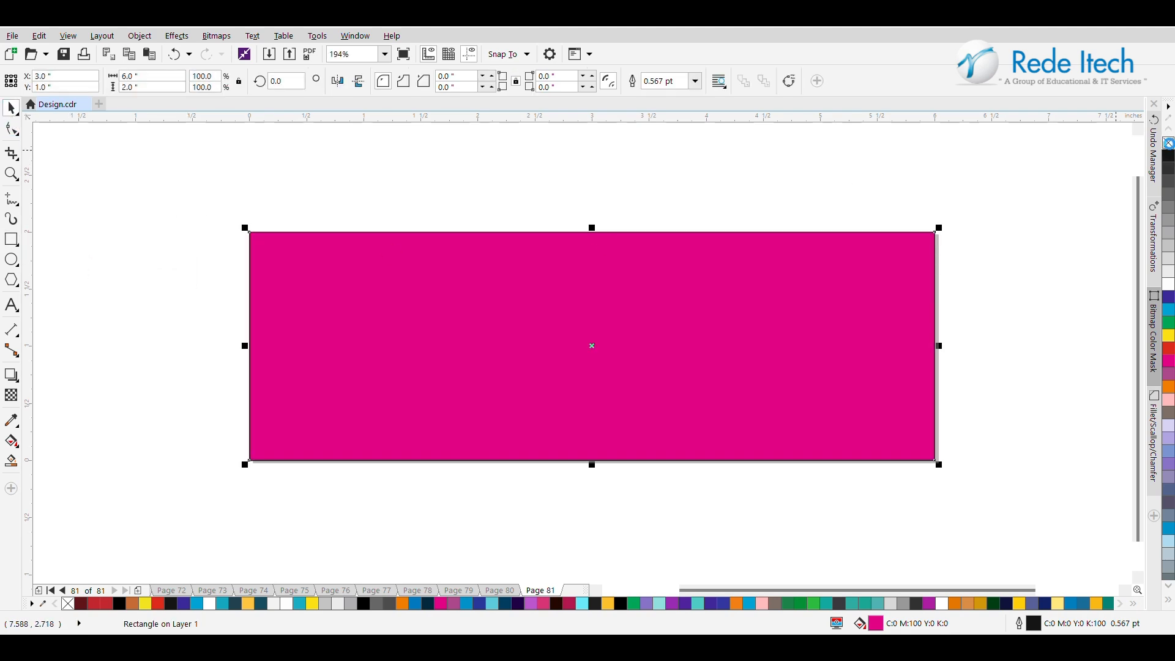
Step: Remove the rectangle's fill and draw an unfilled circle about 1.44 inches wide across its left edge
click(1169, 143)
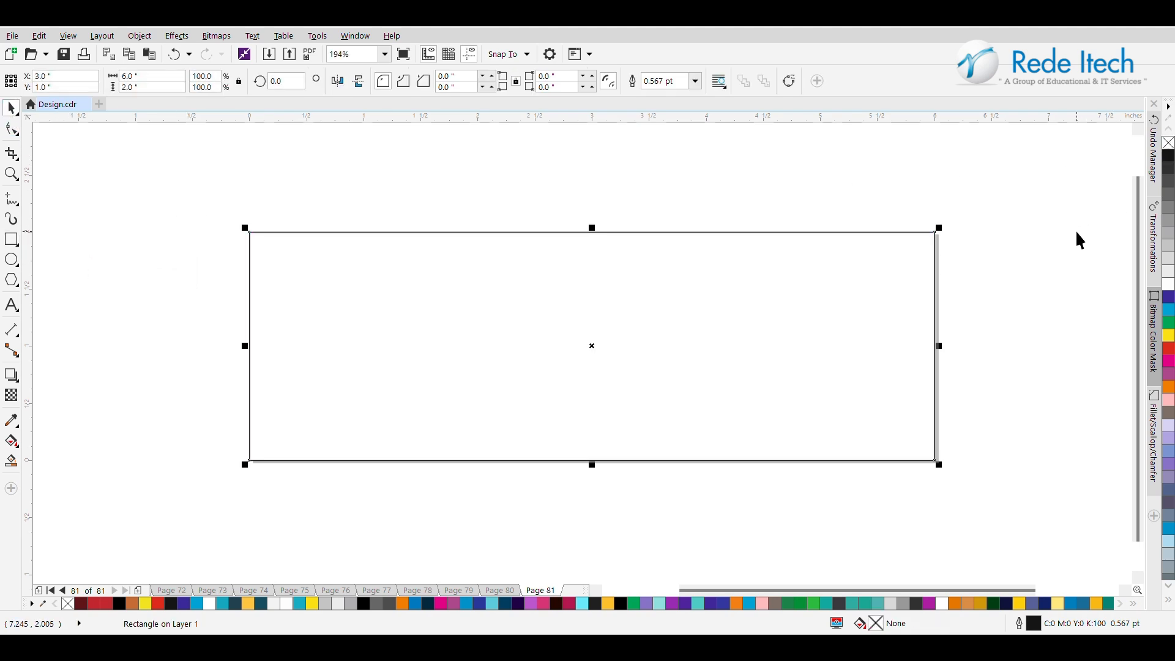
click(1080, 241)
click(12, 259)
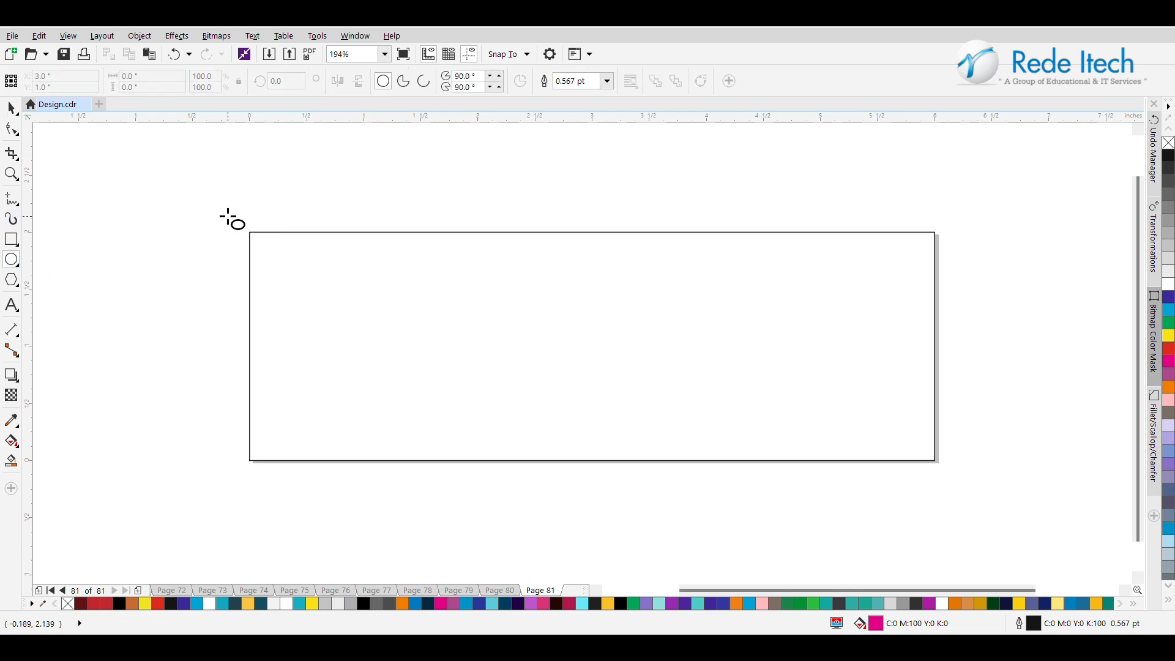
key(ctrl)
key(ctrl)
drag(188, 280, 357, 379)
click(1169, 144)
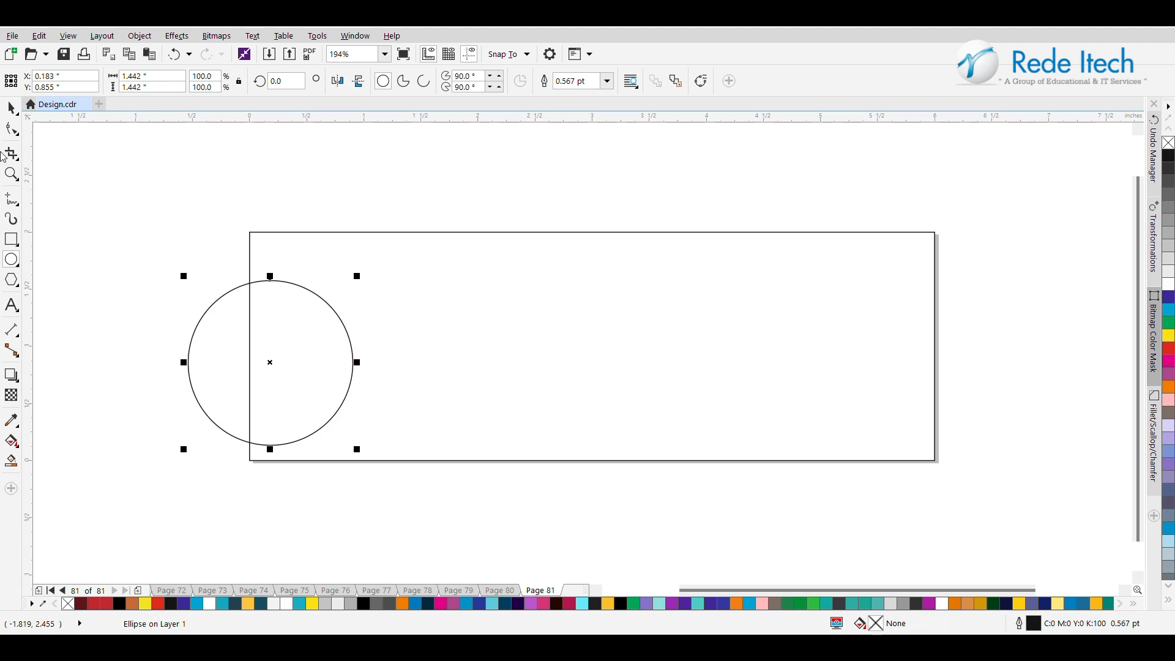
Step: Centre the circle vertically on the rectangle and shift it slightly left to about X 0.095 inch
click(12, 109)
drag(272, 365, 273, 353)
key(ctrl+a)
key(e)
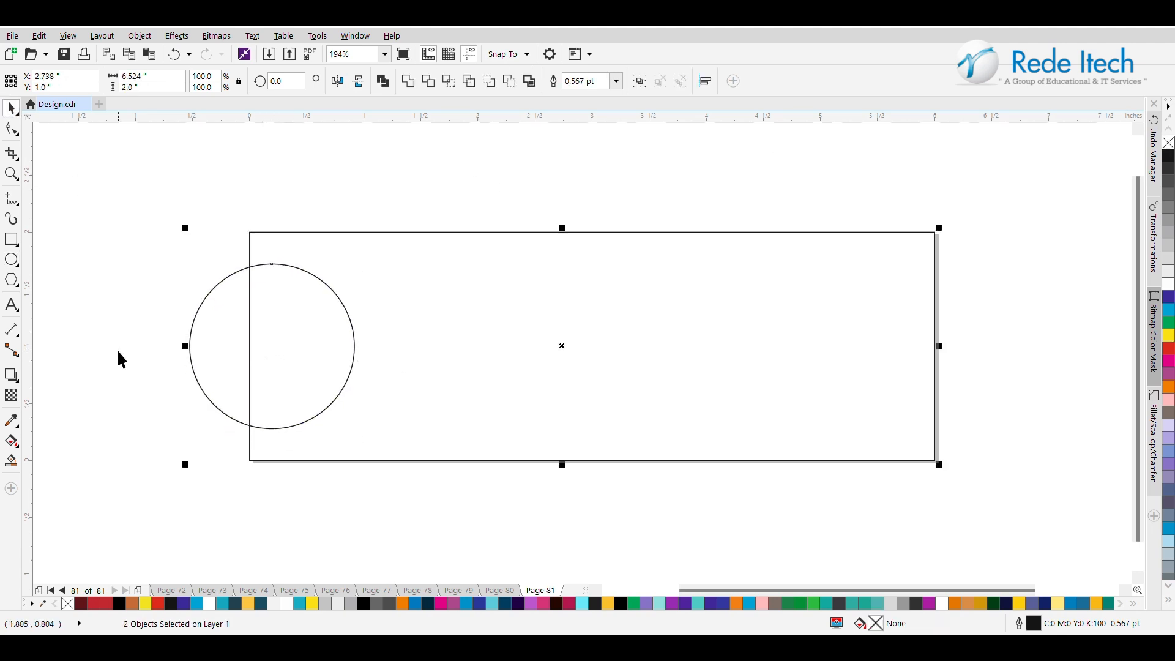
key(Escape)
drag(288, 331, 277, 332)
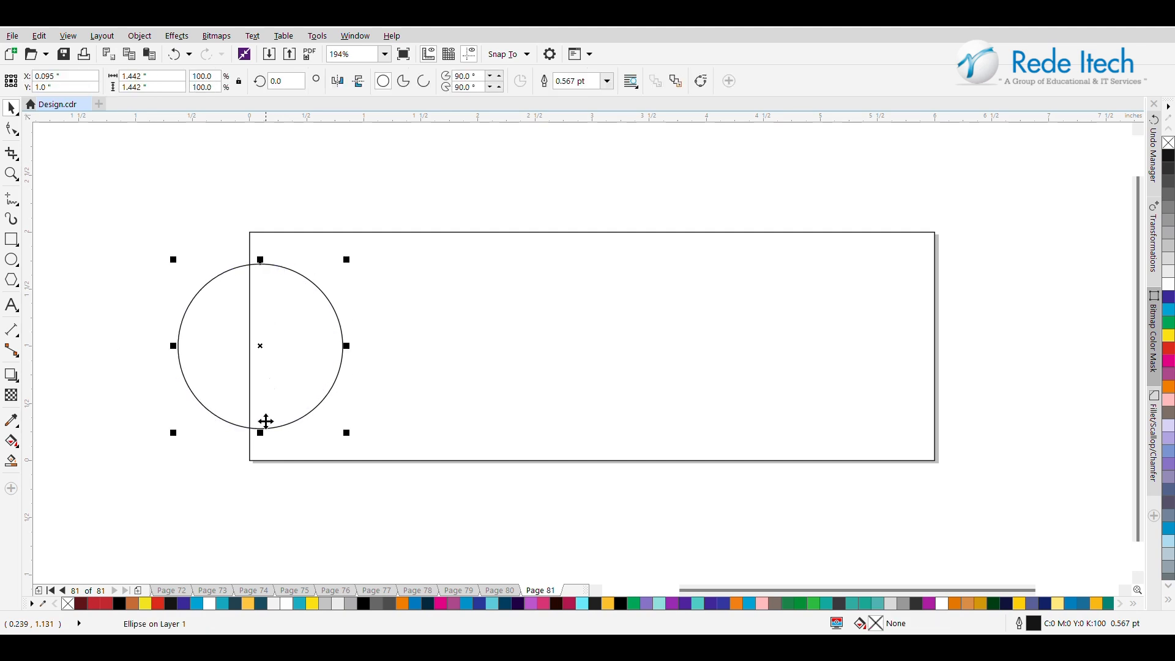
Step: Duplicate the circle, scale the copy to about 0.53 inch and place it above the large circle at the rectangle's upper-left corner
drag(263, 430, 260, 265)
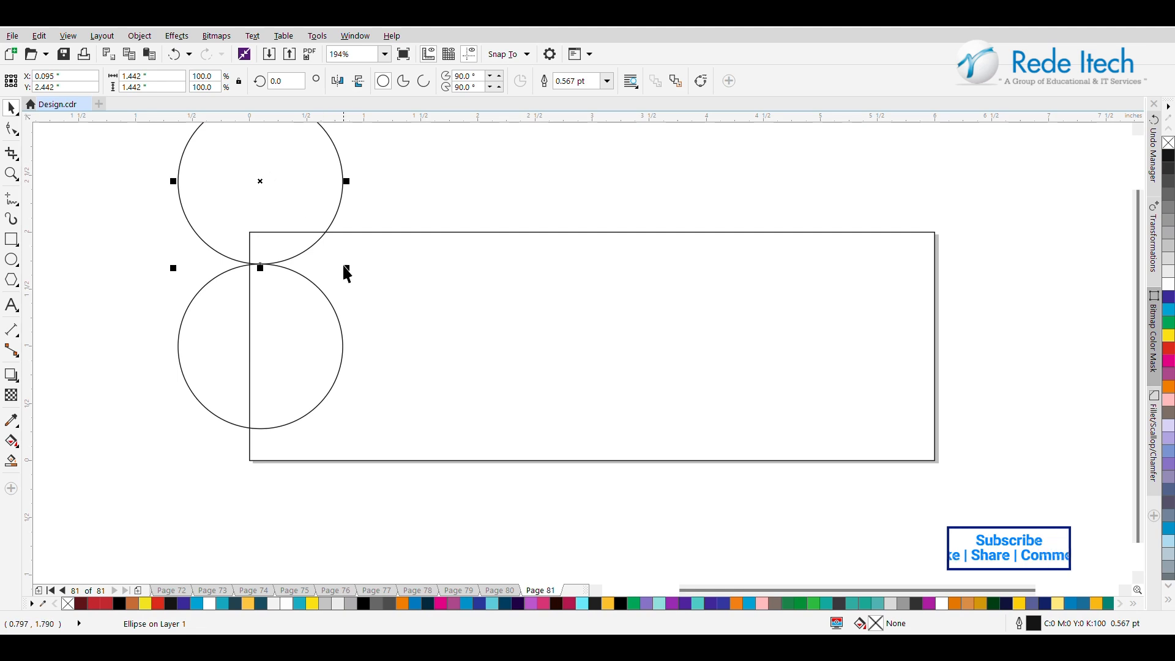
scroll(589, 239, up, 1)
scroll(416, 217, down, 1)
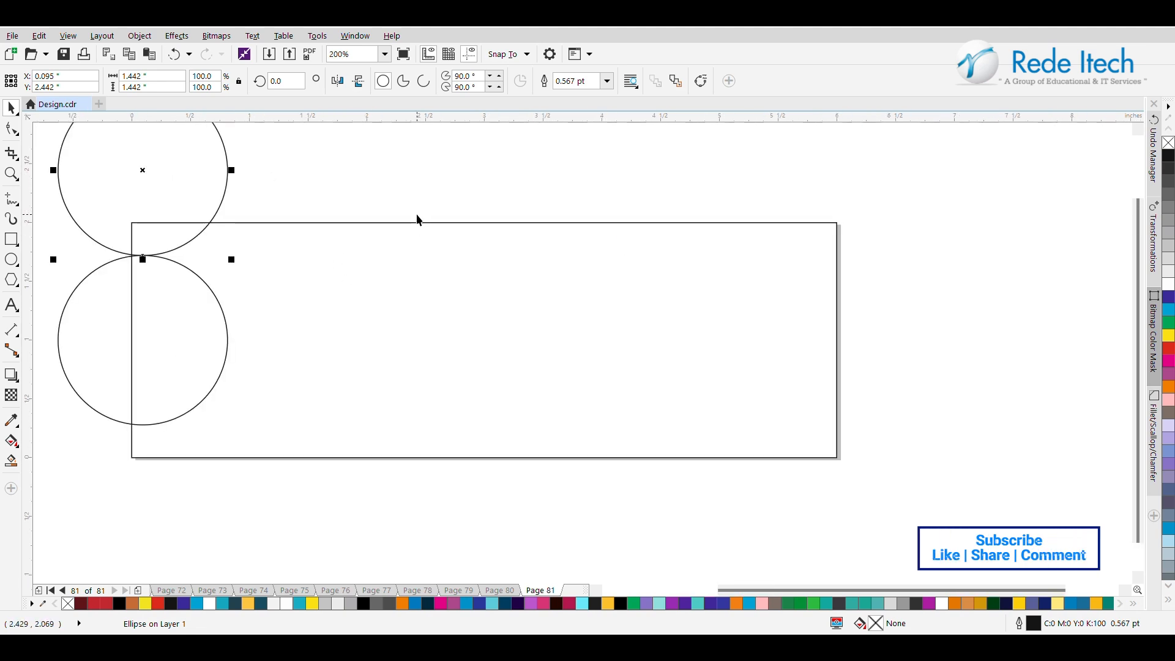
scroll(137, 212, down, 1)
drag(93, 144, 136, 196)
scroll(84, 199, up, 2)
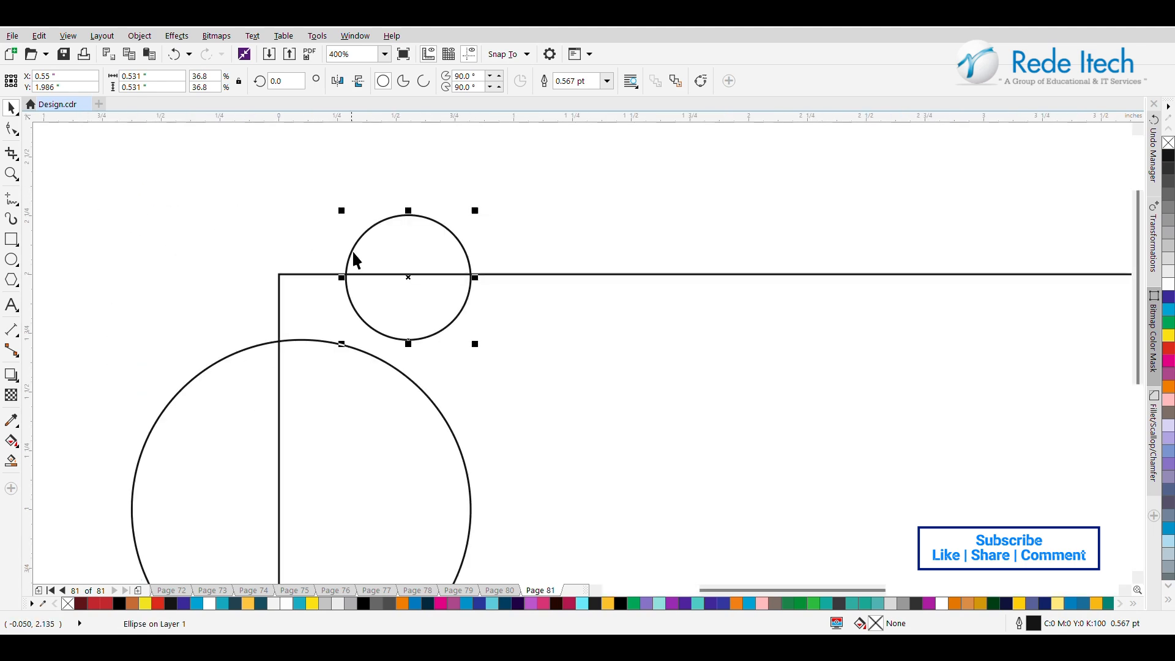
drag(399, 289, 275, 408)
Step: Copy the small circle to the rectangle's lower-left corner, against the underside of the large circle
scroll(276, 292, down, 2)
click(206, 416)
scroll(274, 402, up, 1)
click(275, 402)
key(ctrl)
key(ctrl)
key(ctrl+z)
key(ctrl+z)
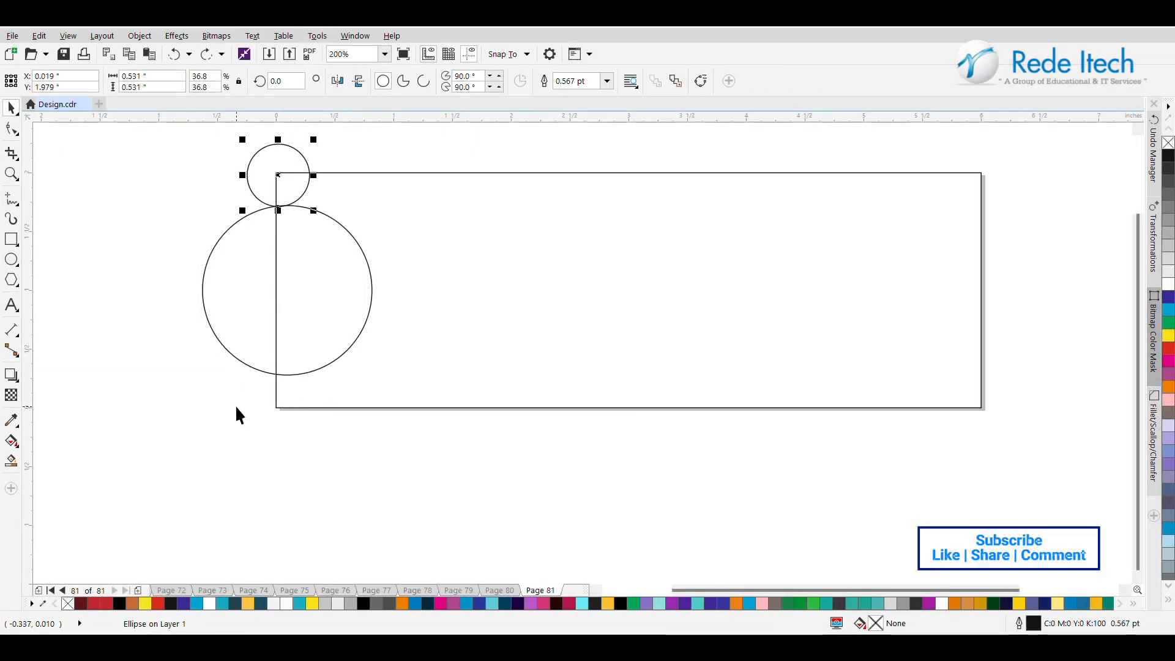
key(ctrl+shift+z)
drag(277, 388, 281, 406)
click(98, 434)
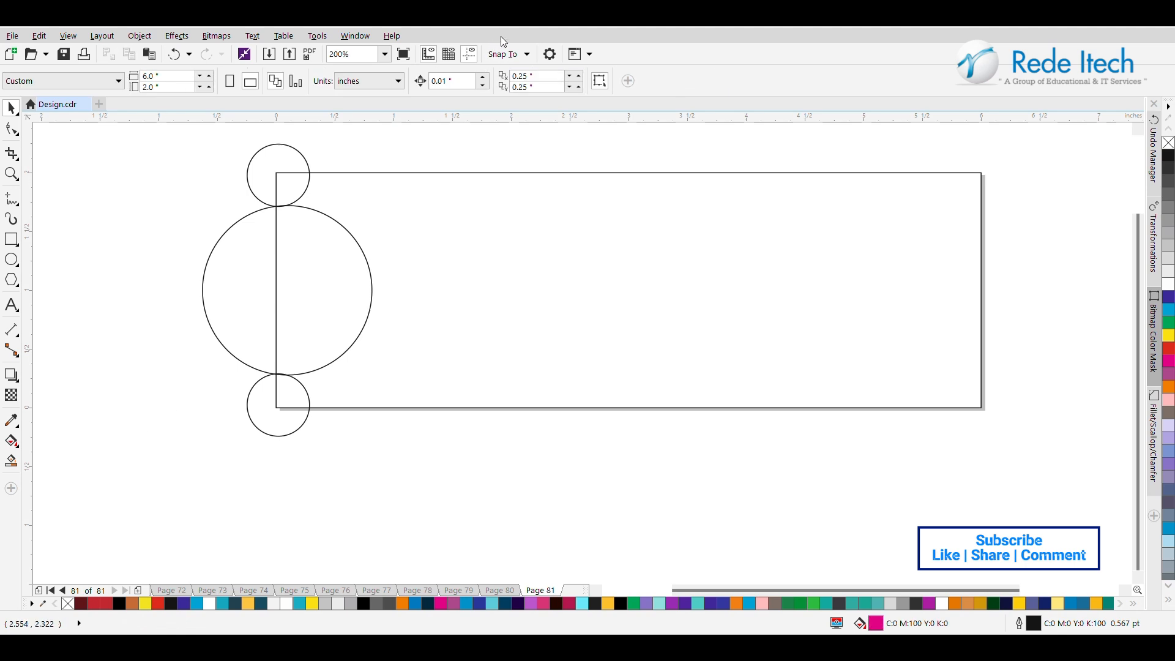
Step: Weld the three circles into one shape and move it slightly left to about X 0.048 inch
drag(457, 128, 155, 488)
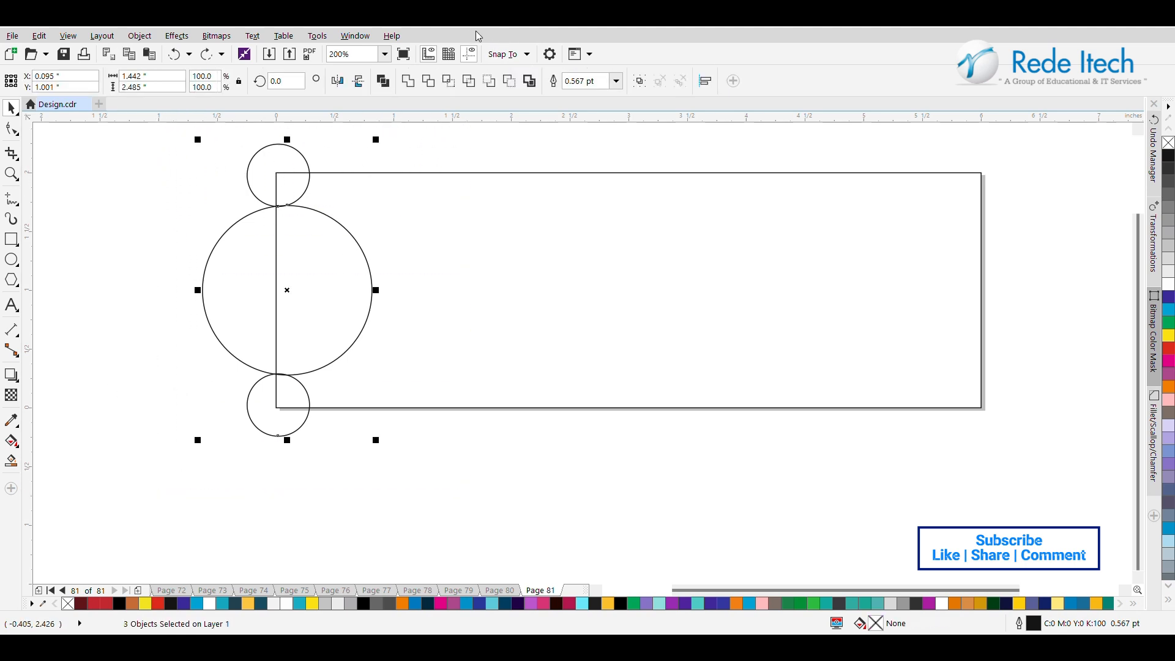
click(409, 81)
drag(296, 278, 290, 280)
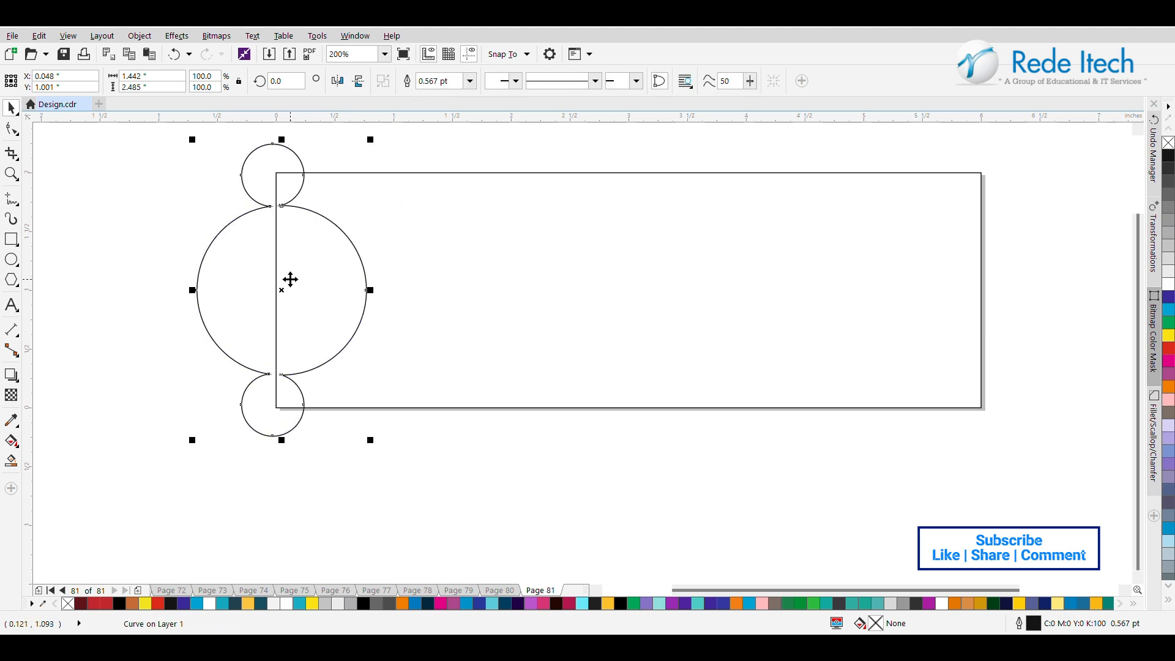
click(108, 271)
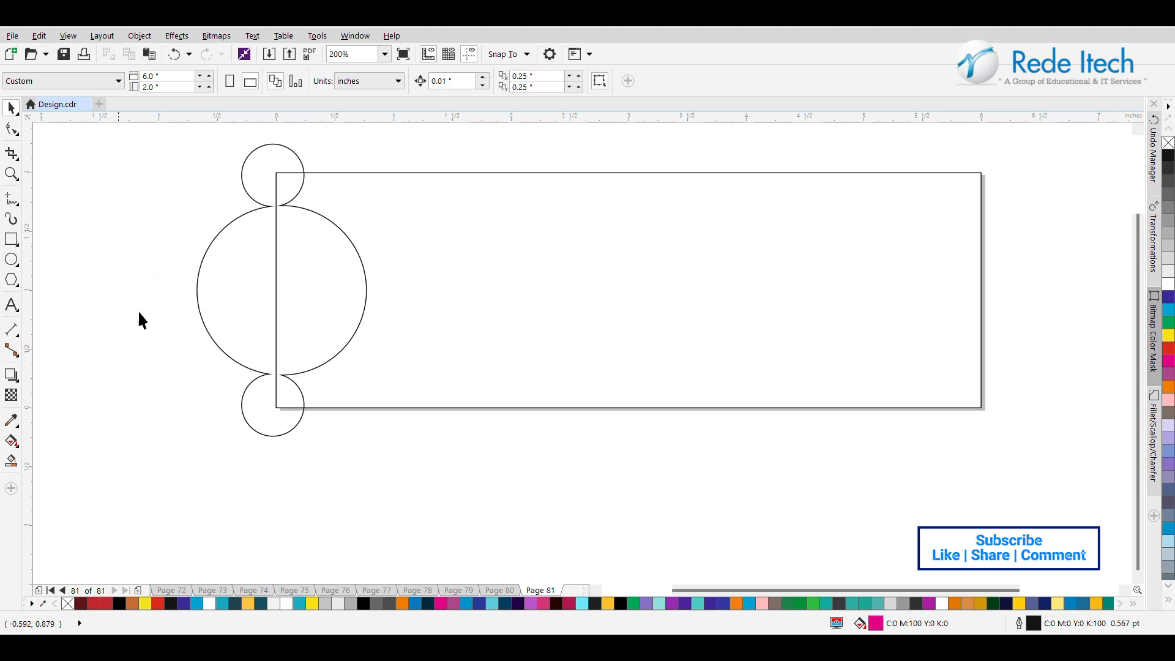
click(291, 314)
click(124, 344)
Step: Smart-fill the overlap of the welded shape and the rectangle with black, and delete the welded circle outline
click(11, 461)
click(288, 398)
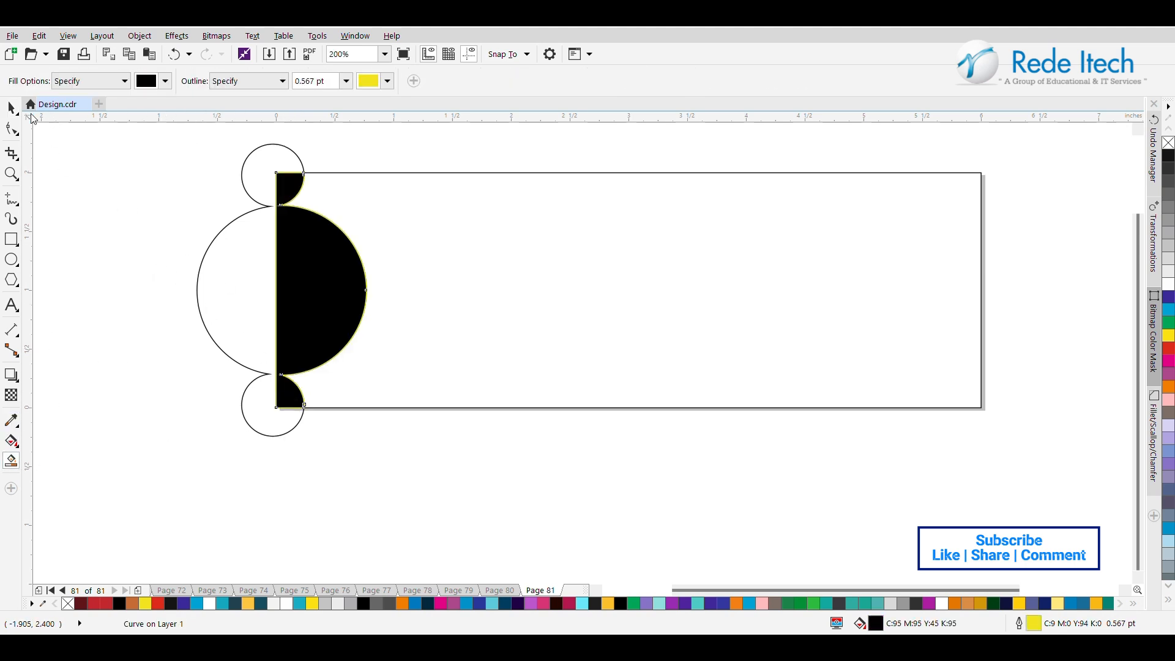
click(11, 108)
click(214, 287)
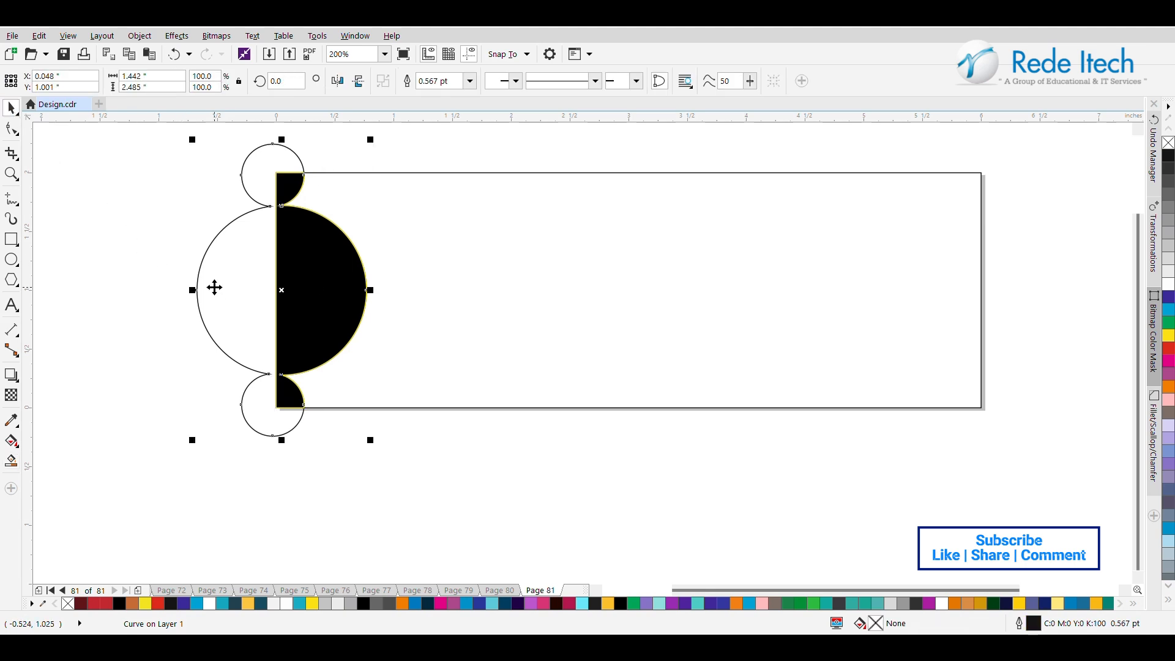
drag(215, 289, 221, 286)
key(ctrl+z)
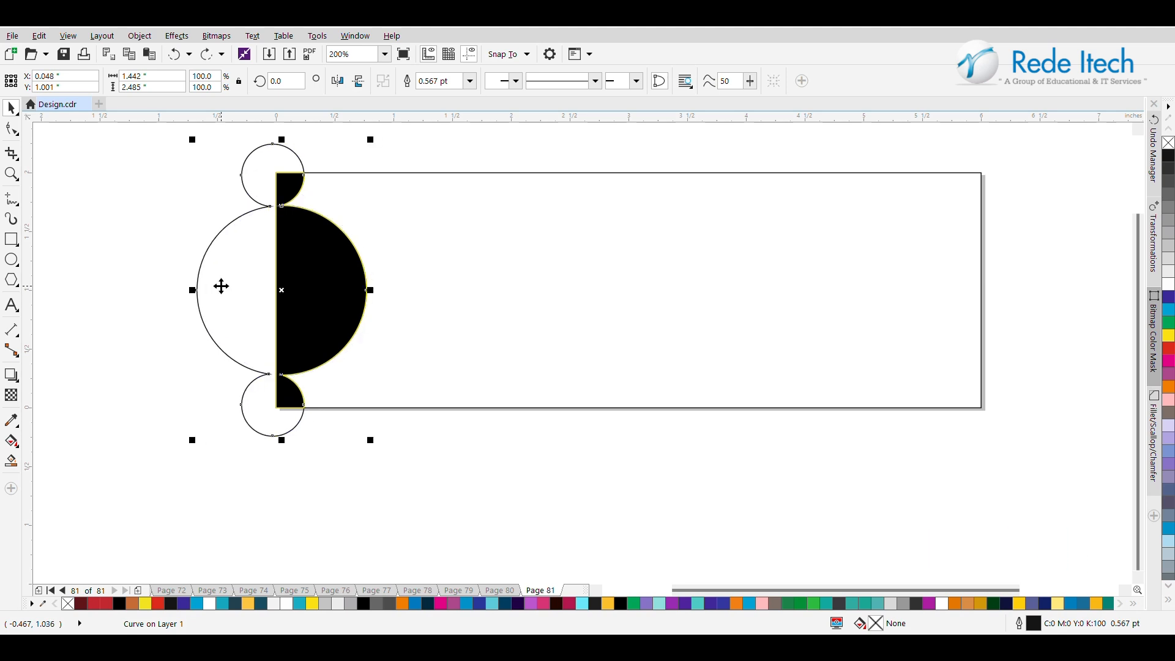
key(Delete)
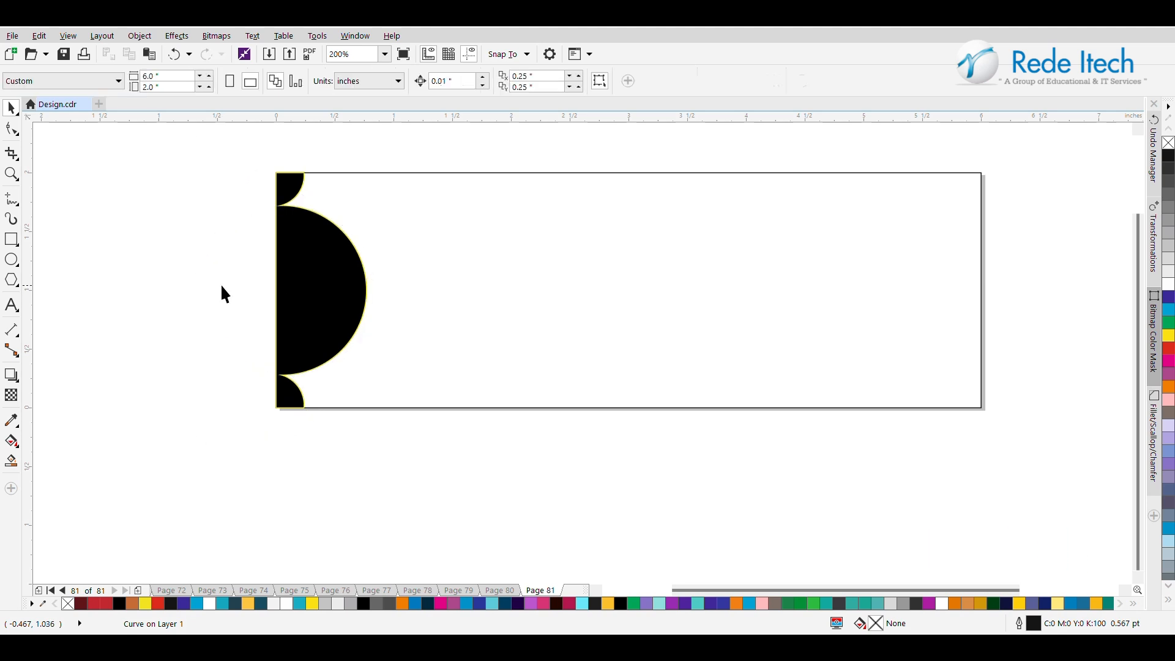
Step: Remove the yellow outline from the black scalloped shape at the rectangle's left end
click(299, 285)
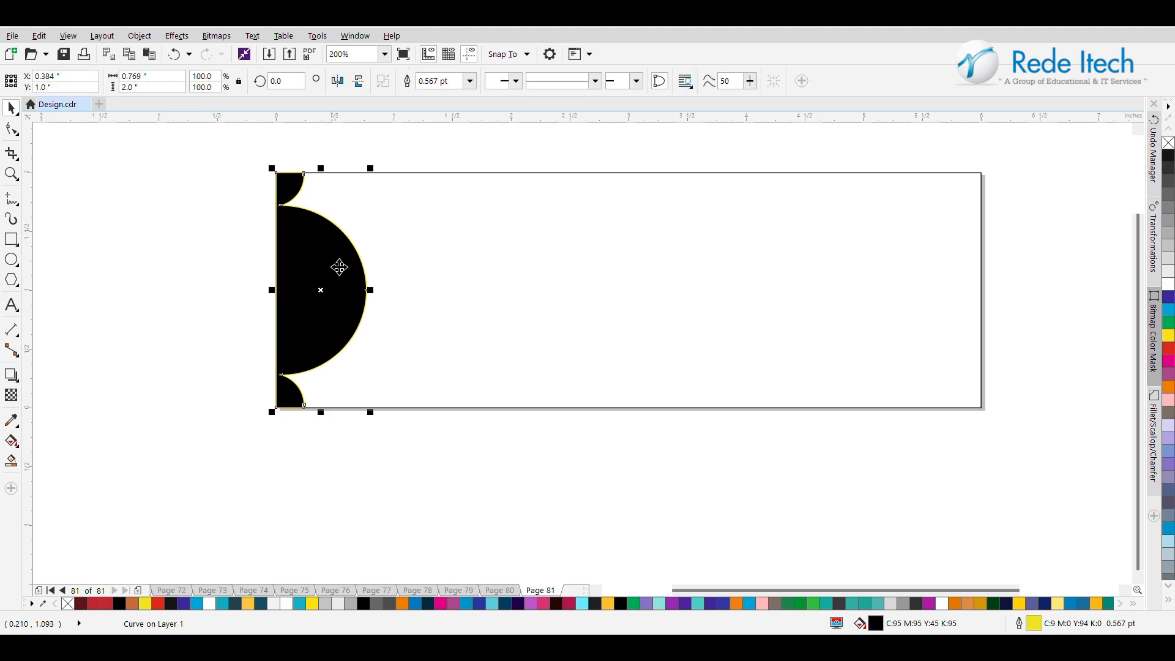
right_click(1168, 143)
click(1048, 193)
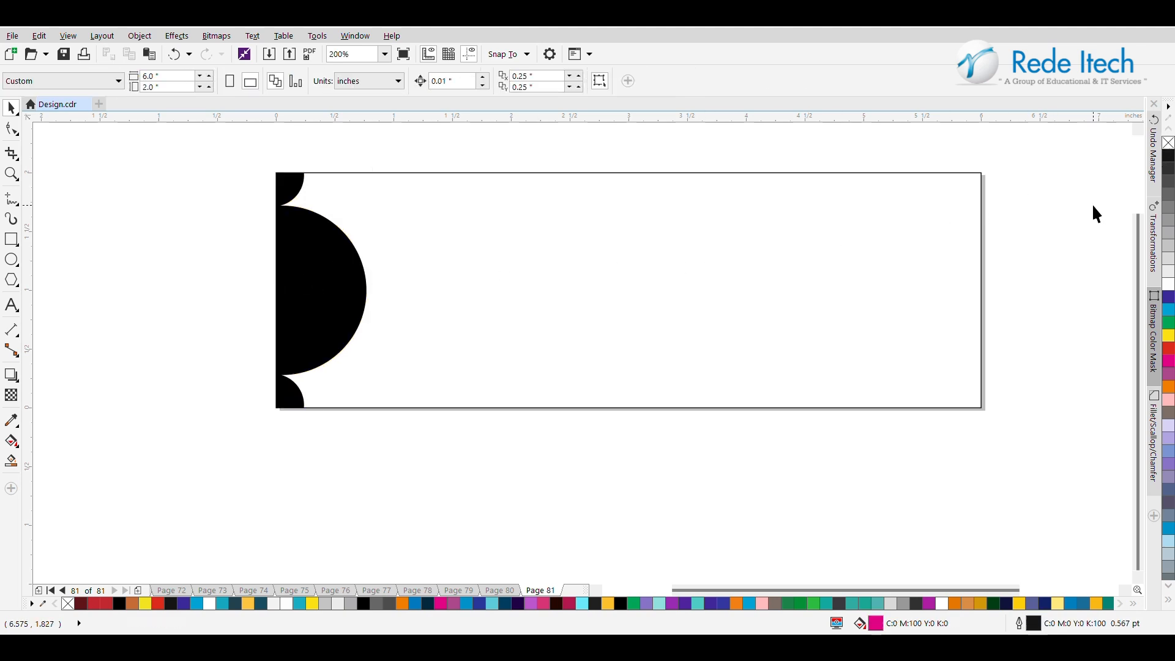
Step: Draw an unfilled circle about 2.6 inches wide over the rectangle's right end
click(11, 257)
drag(1019, 148, 892, 459)
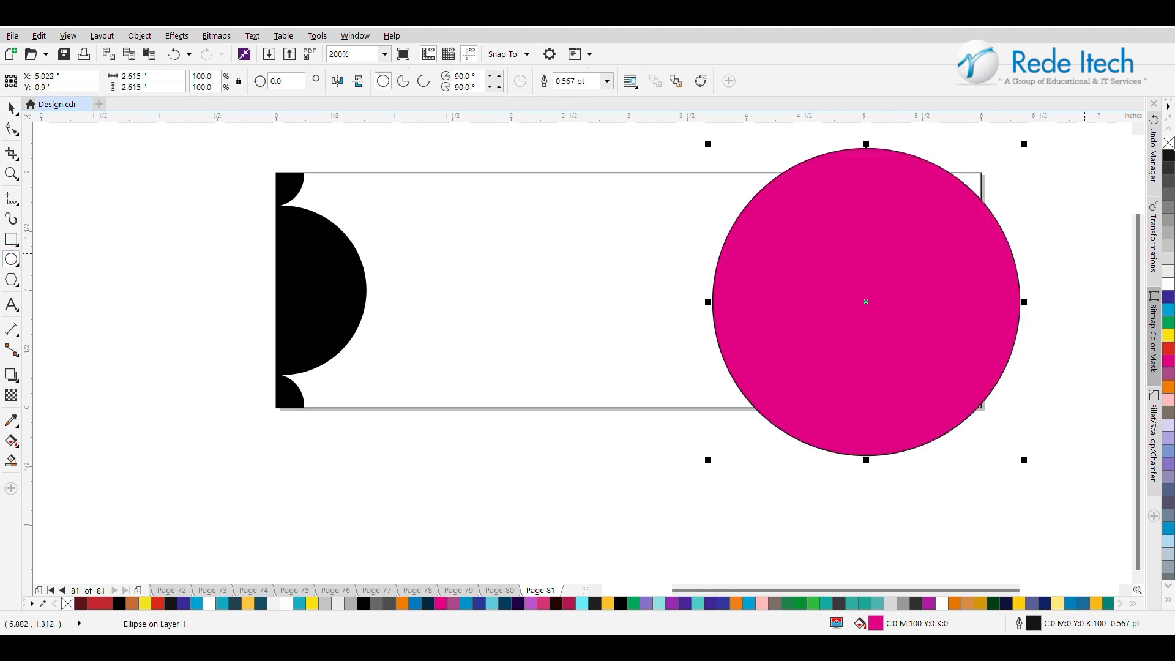
click(1168, 144)
click(13, 107)
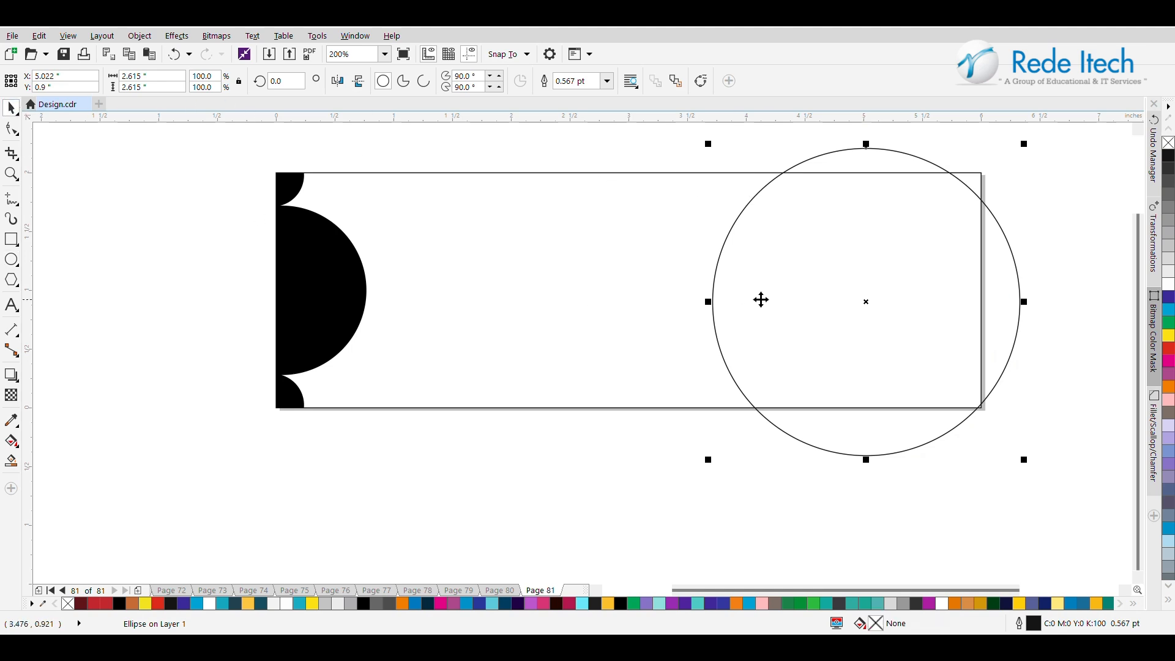
Step: Centre the large circle vertically on the rectangle and shift it right to about X 5.6 inches
drag(861, 296, 897, 297)
shift+click(655, 299)
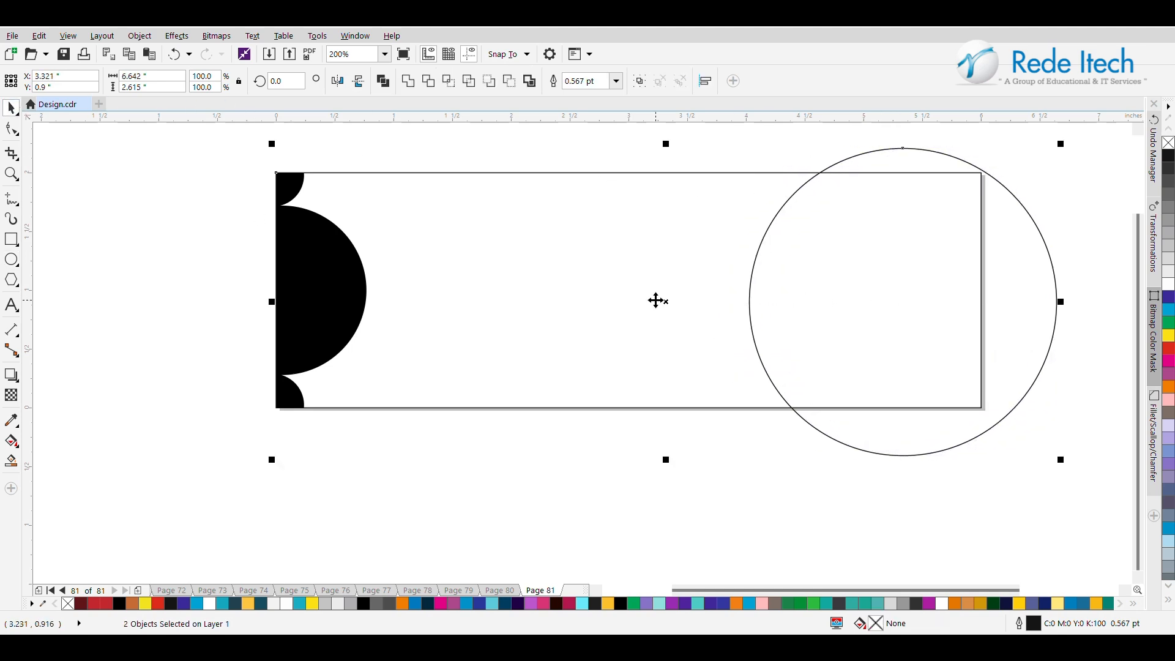
key(c)
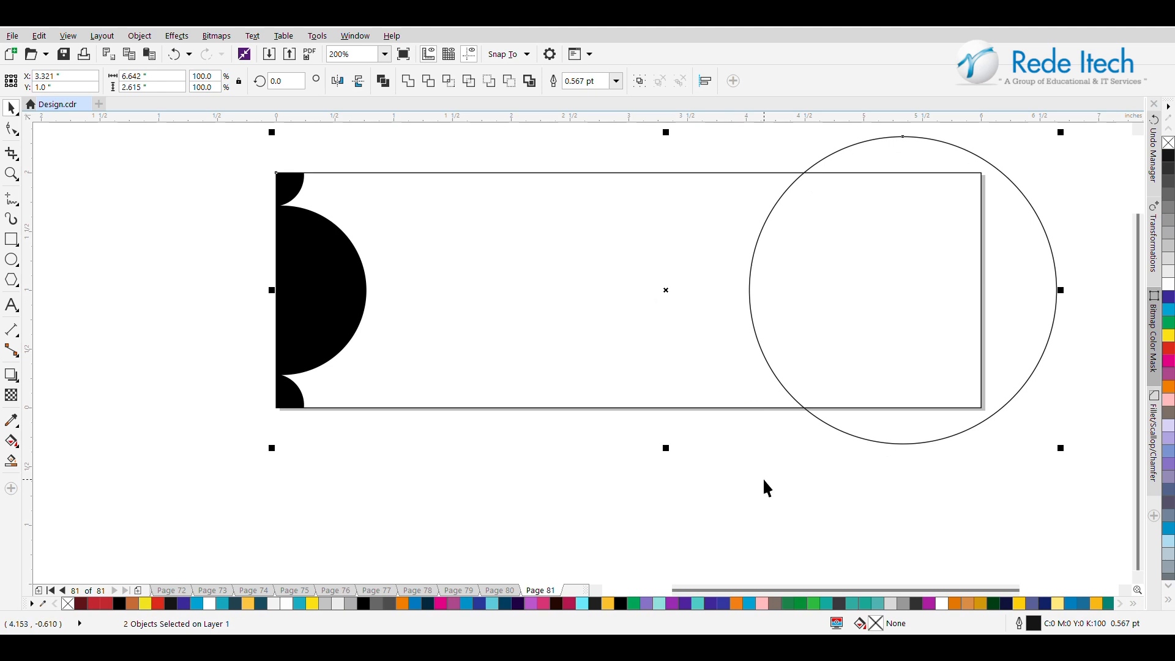
click(781, 488)
drag(907, 347, 939, 352)
click(666, 505)
Step: Smart-fill the rectangle's middle area and the area inside the large circle with black
click(11, 460)
click(535, 336)
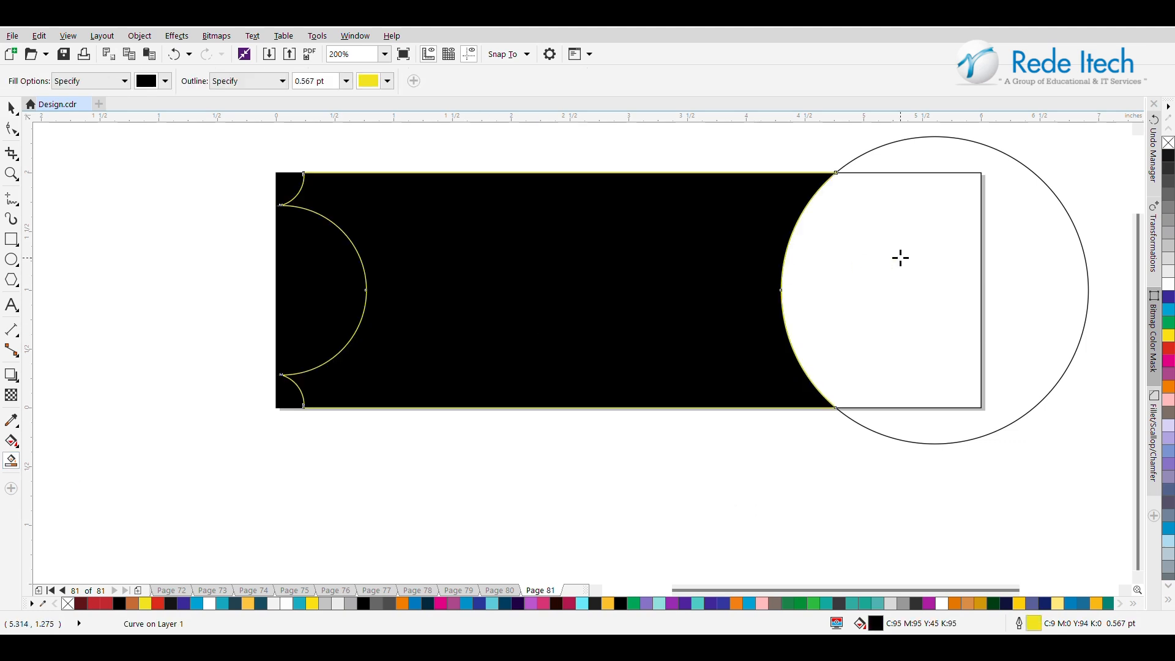
click(900, 258)
Step: Recolour the area at the rectangle's right end gold (#F9B814) and delete the large circle
click(11, 109)
click(1169, 338)
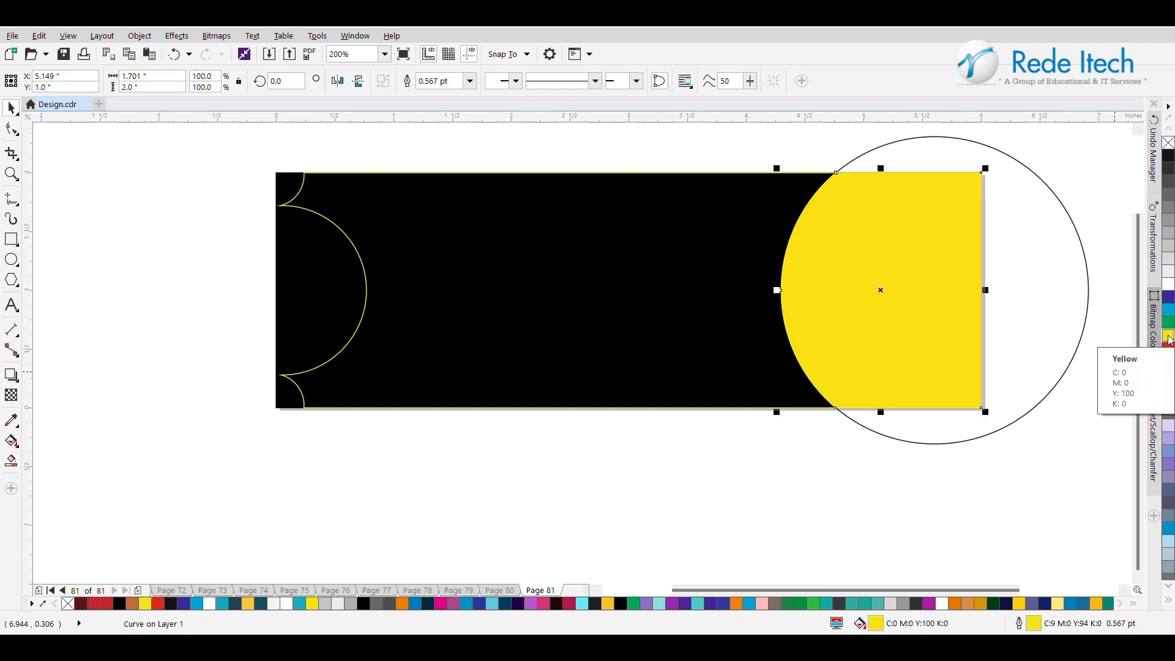
click(1095, 604)
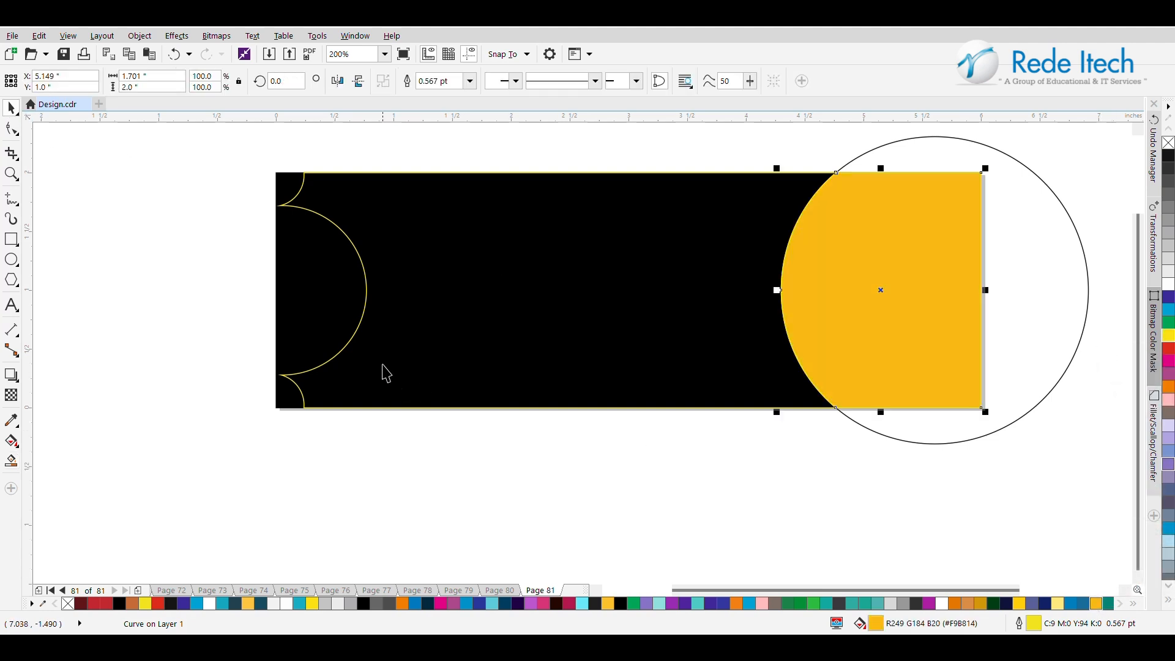
click(1059, 261)
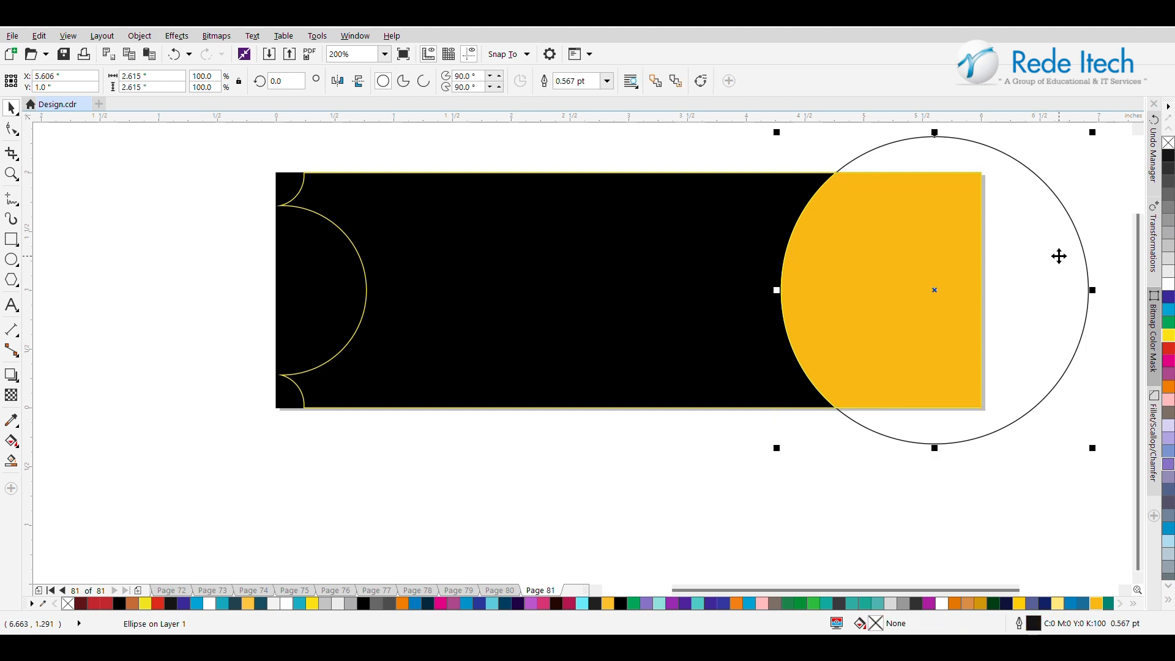
key(Delete)
Step: Fill the scalloped shape at the left end with gold (#F9B814) and give it a black hairline outline
click(626, 336)
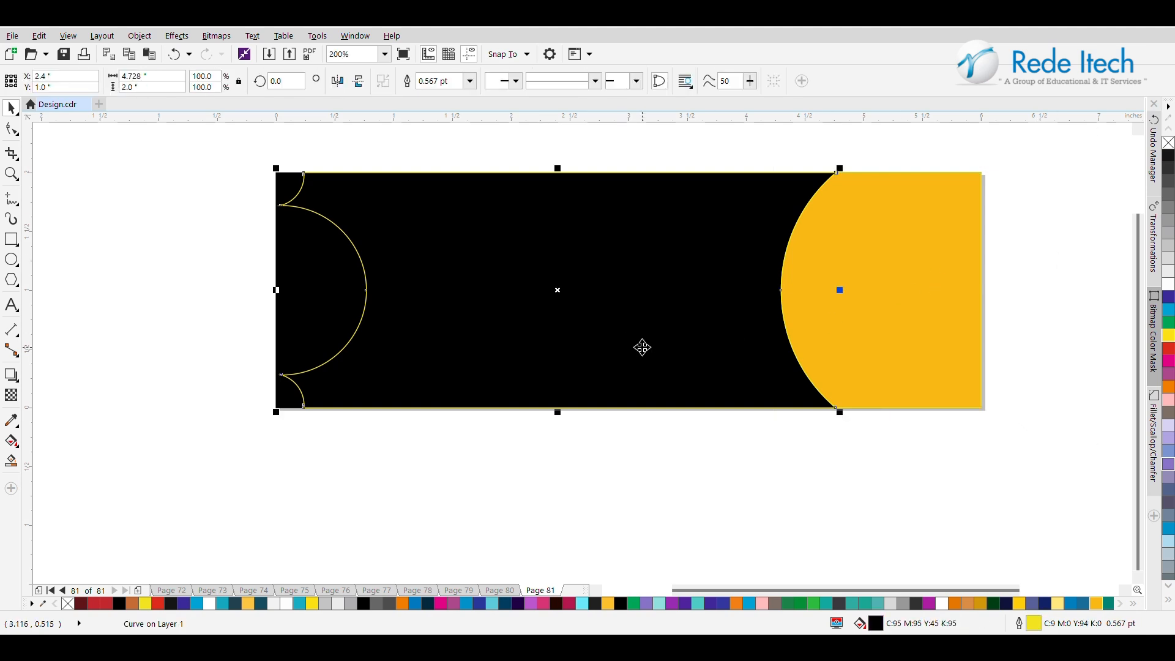
click(309, 292)
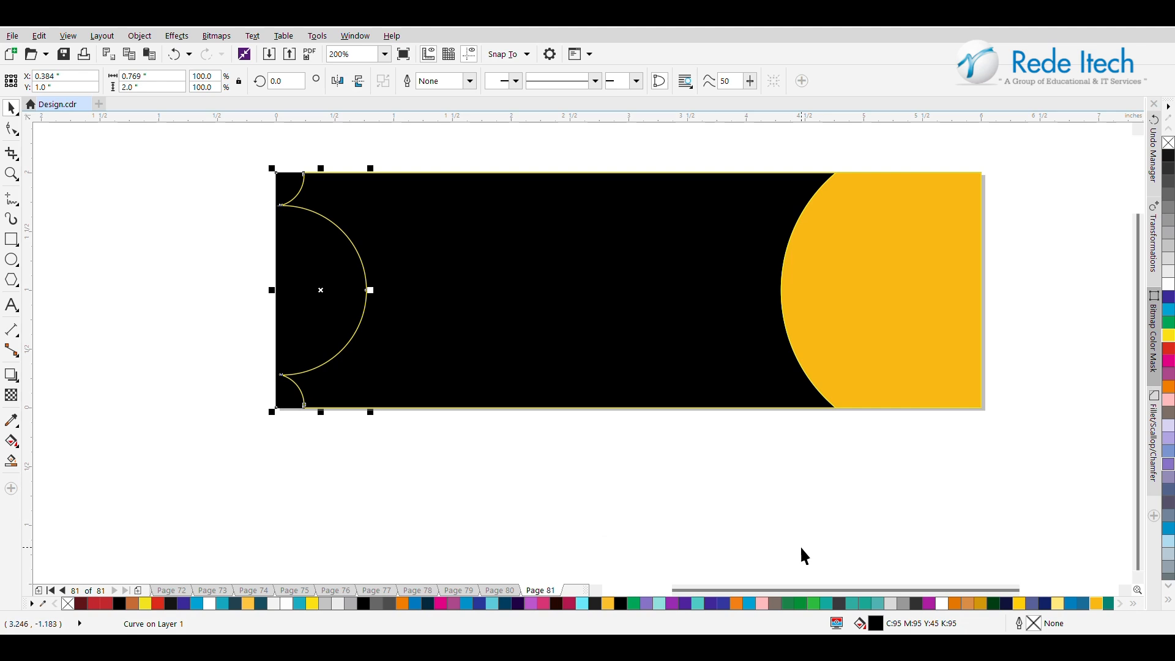
click(1097, 604)
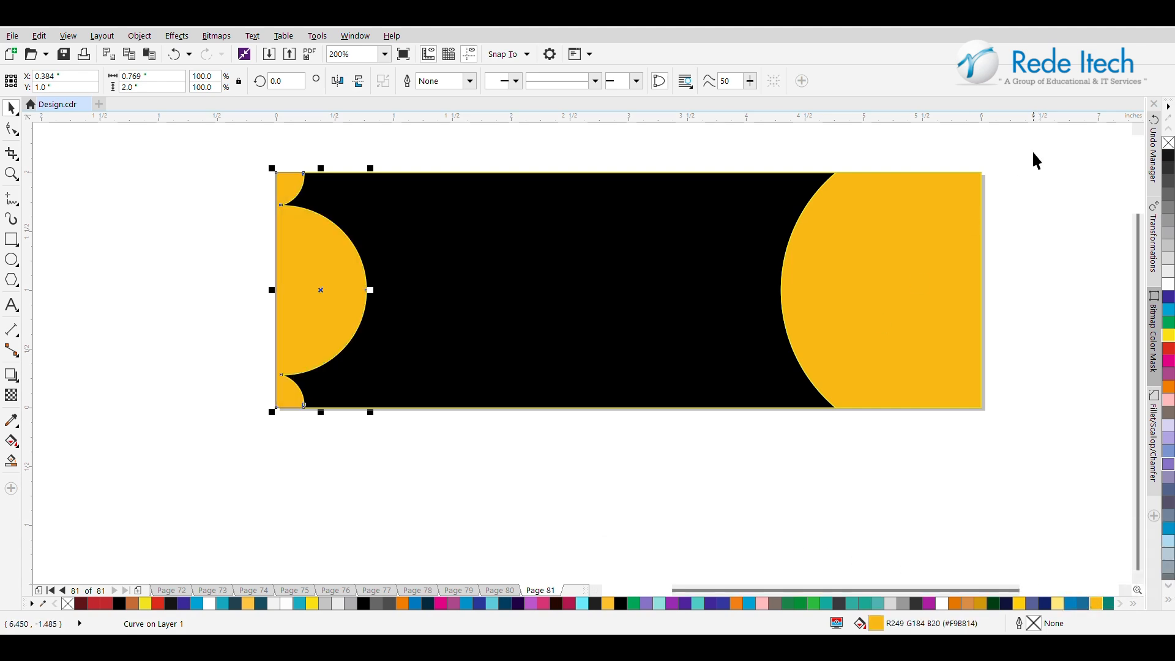
right_click(1168, 158)
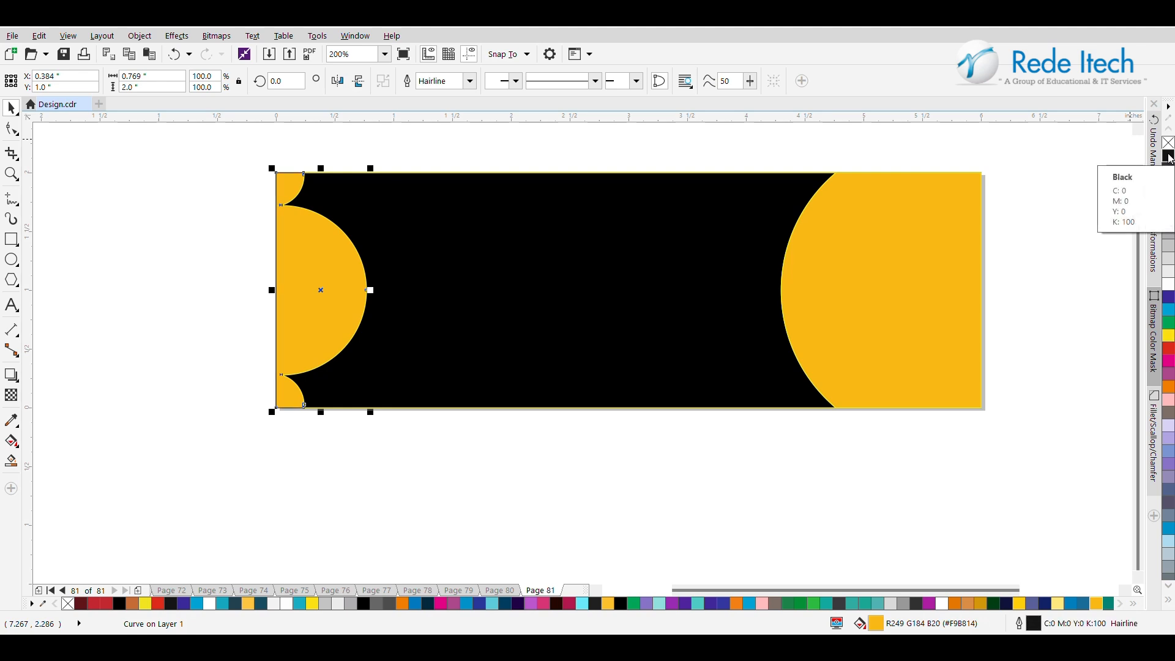
Step: Duplicate the gold scalloped shape slightly to the right, at about X 0.447 inch, and fill the copy white
drag(296, 302, 310, 299)
click(1169, 144)
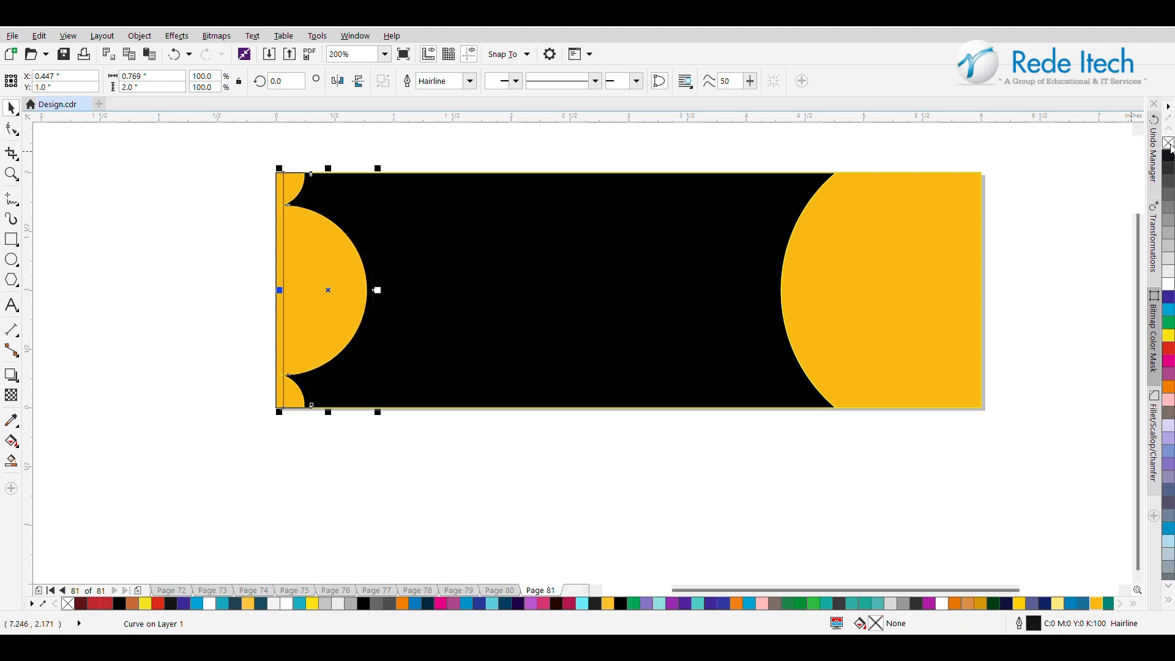
right_click(1169, 287)
key(ctrl+z)
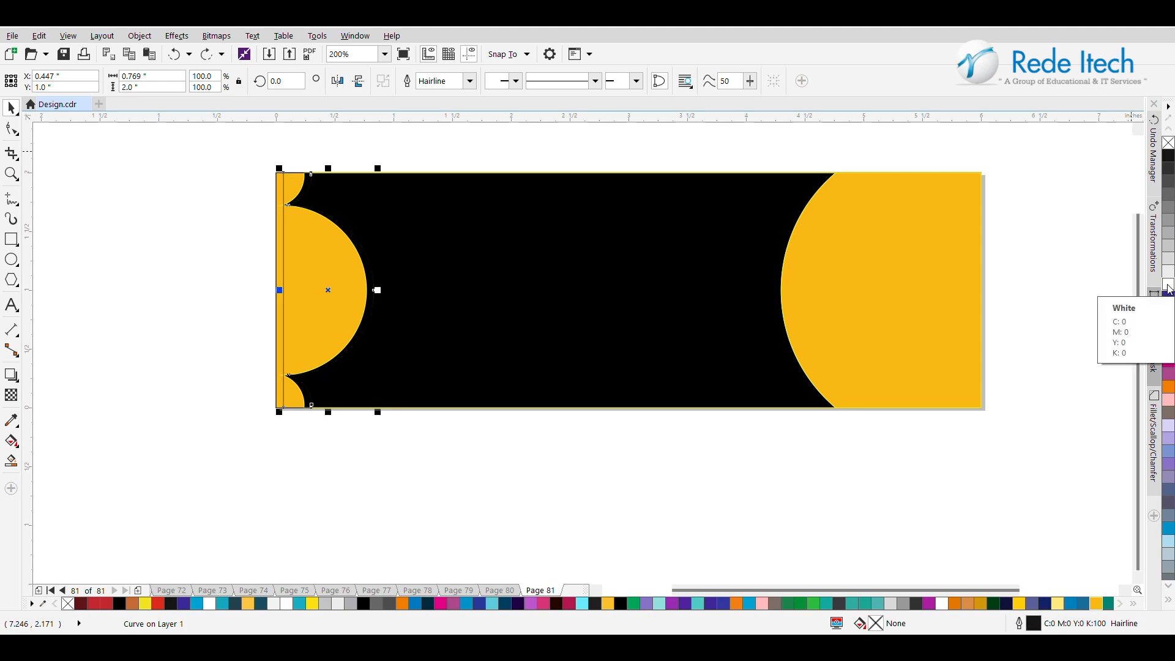
click(1169, 288)
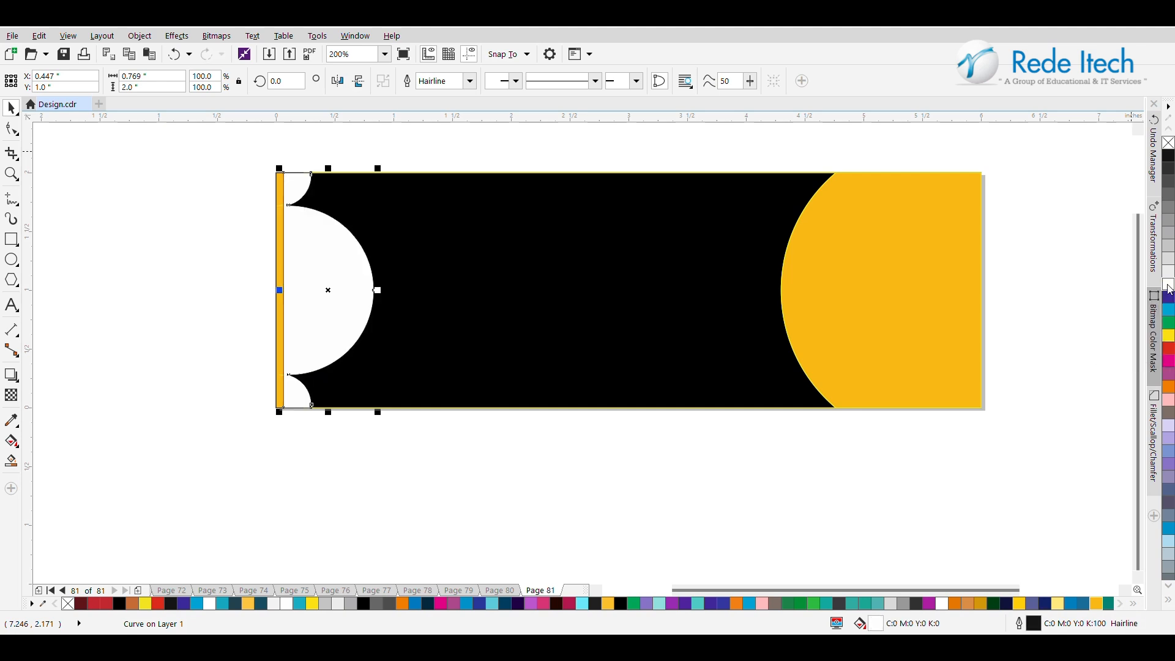
Step: Bring the gold scalloped shape in front of its white copy
click(280, 208)
click(277, 188)
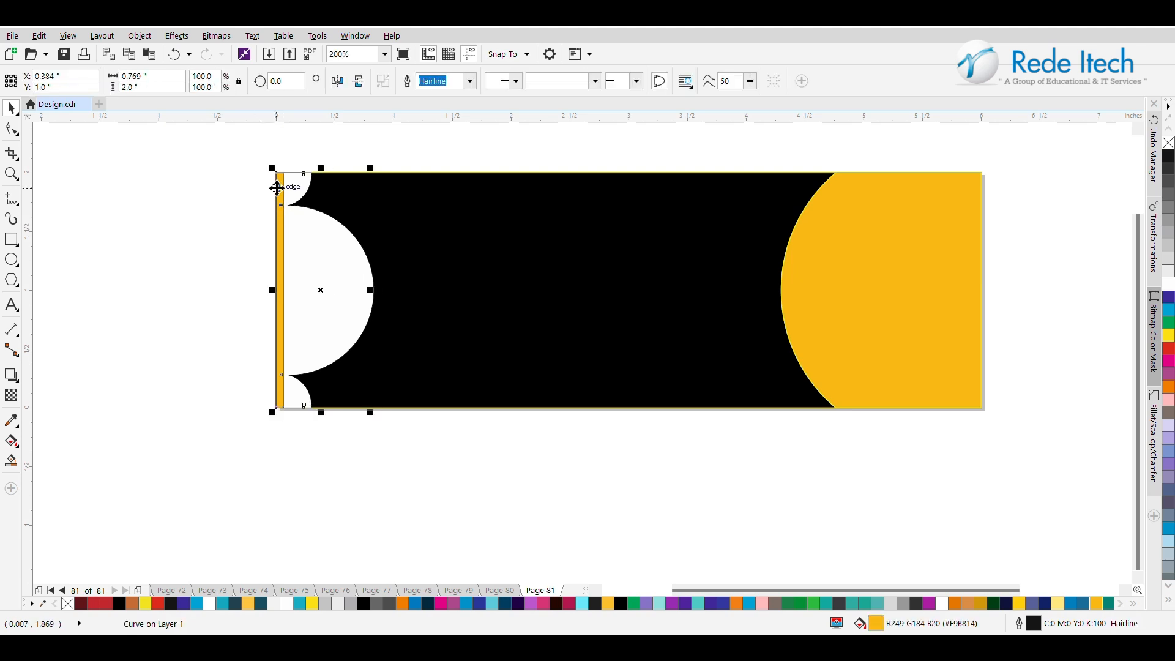
key(shift+Page_Up)
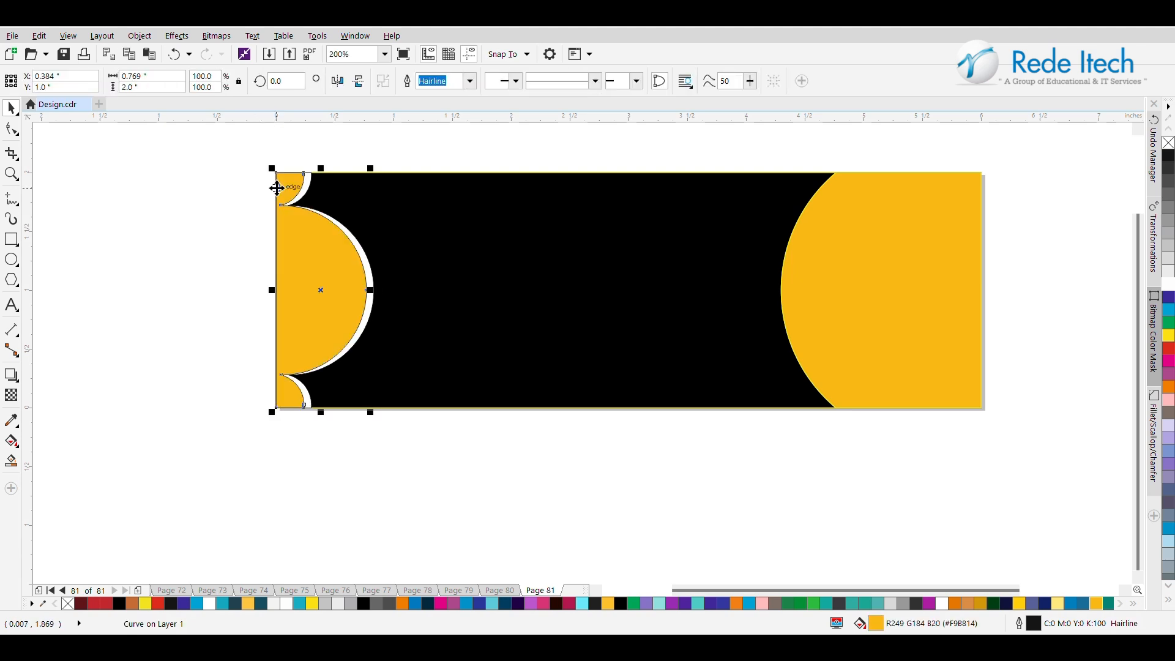
Step: Try a 3.0 pt outline on the gold scalloped shape
double_click(1032, 630)
click(717, 178)
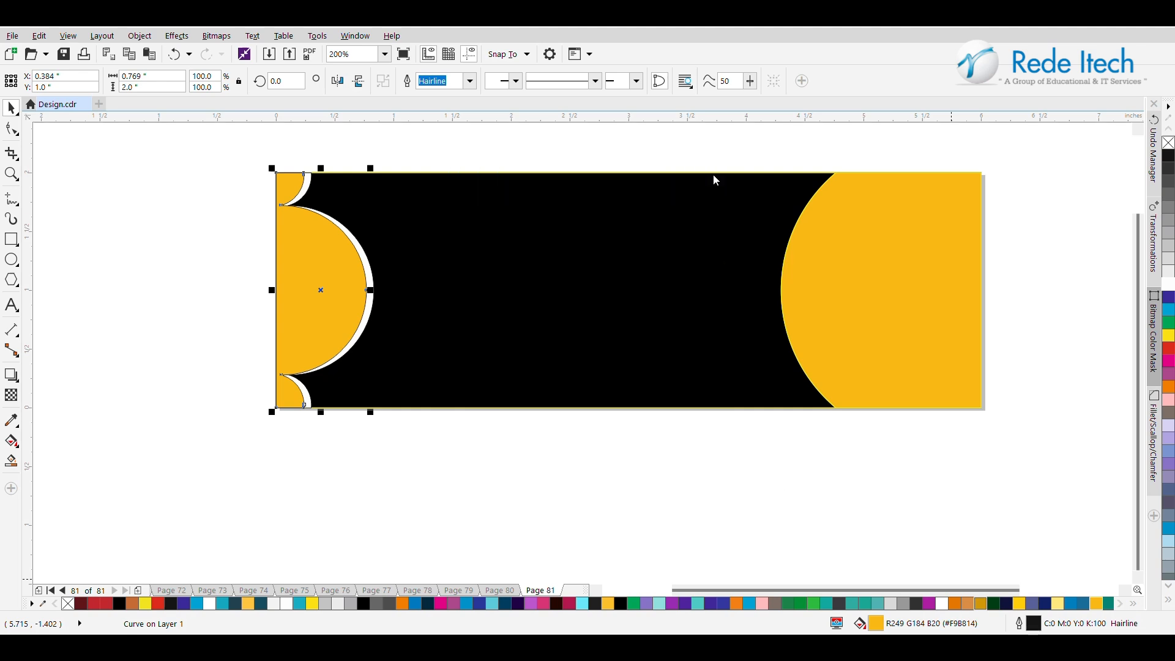
click(469, 81)
click(433, 175)
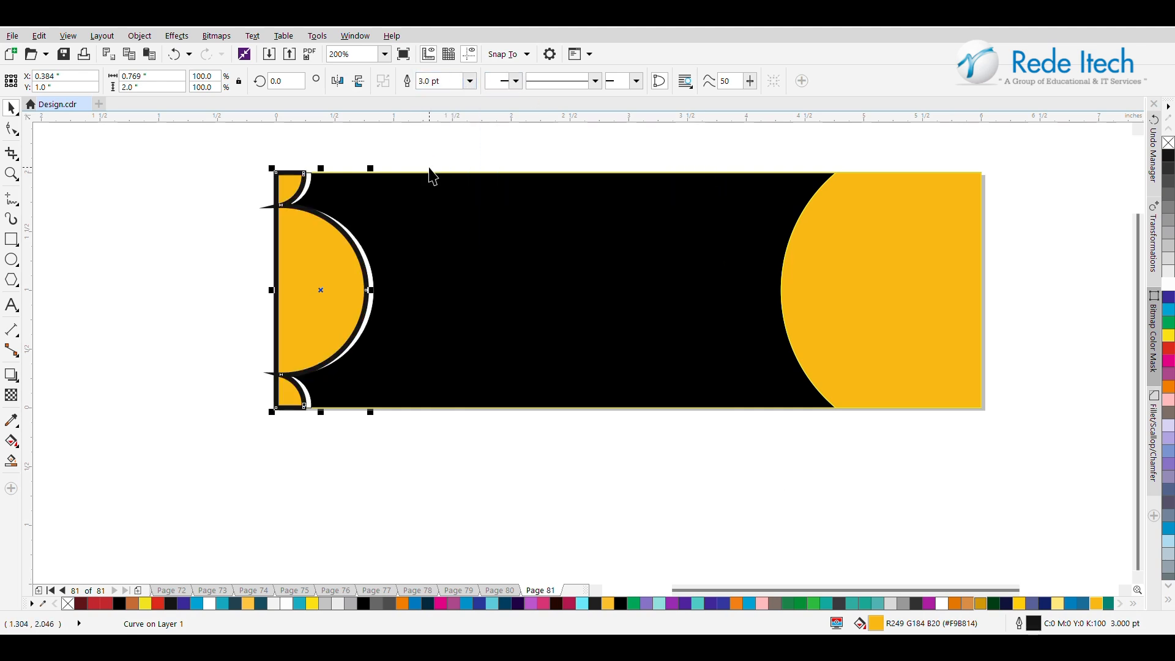
key(ctrl+z)
Step: Try a 2.0 pt outline on the gold scalloped shape and enlarge the shape to 107.9 percent
click(469, 81)
click(441, 164)
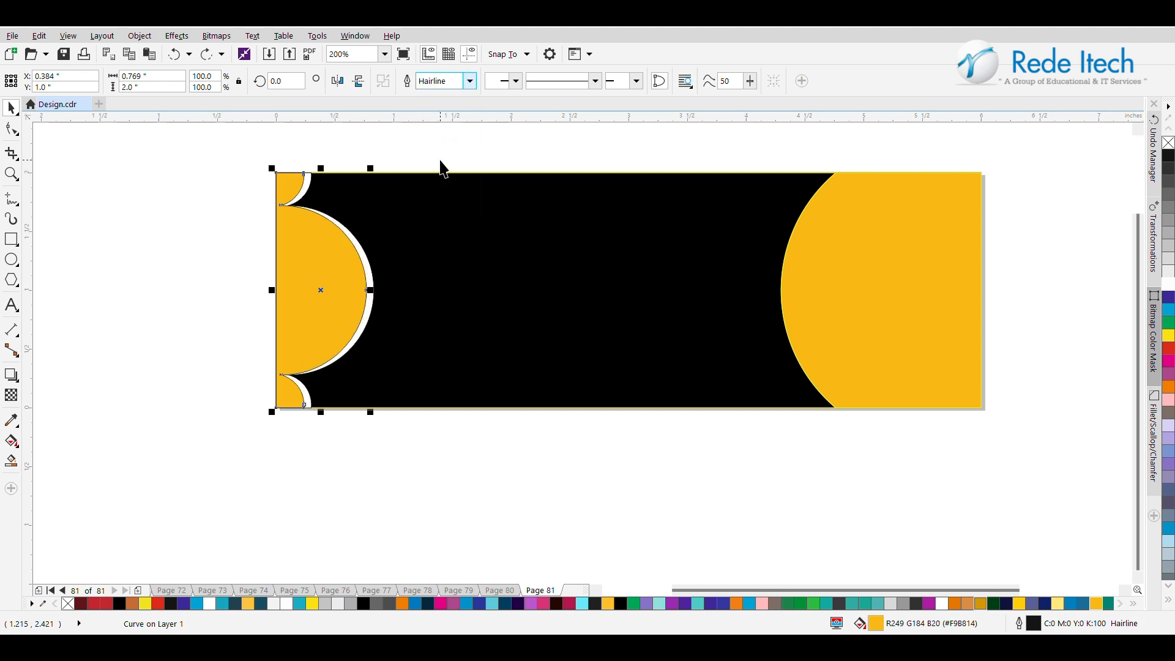
click(218, 282)
click(298, 347)
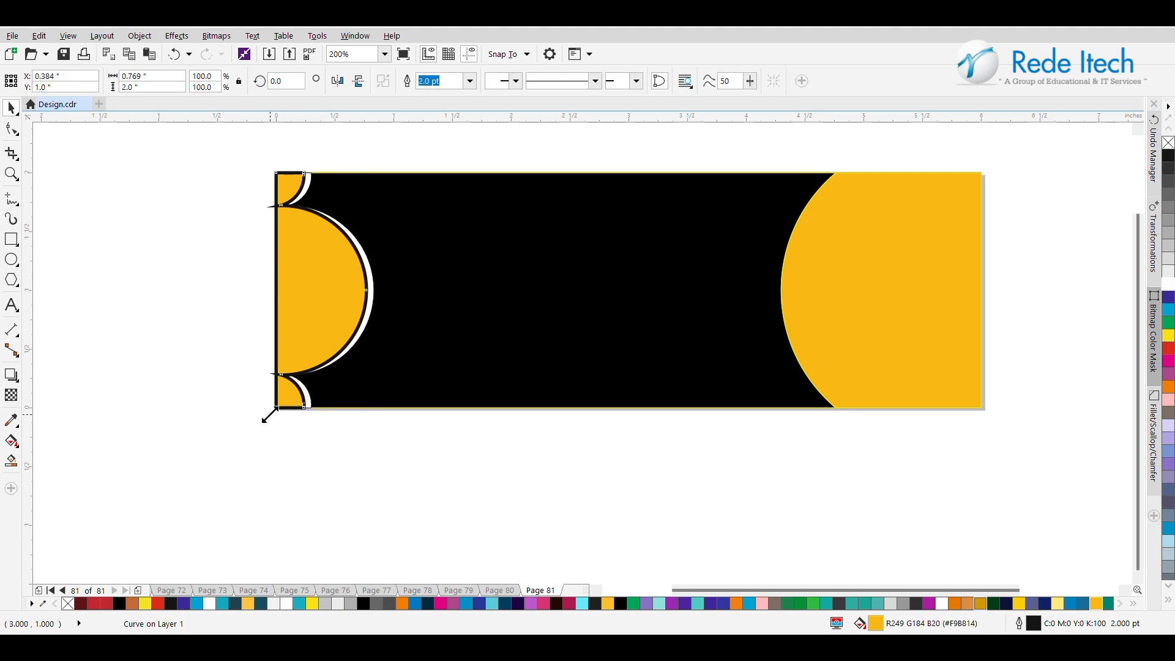
drag(271, 412, 268, 421)
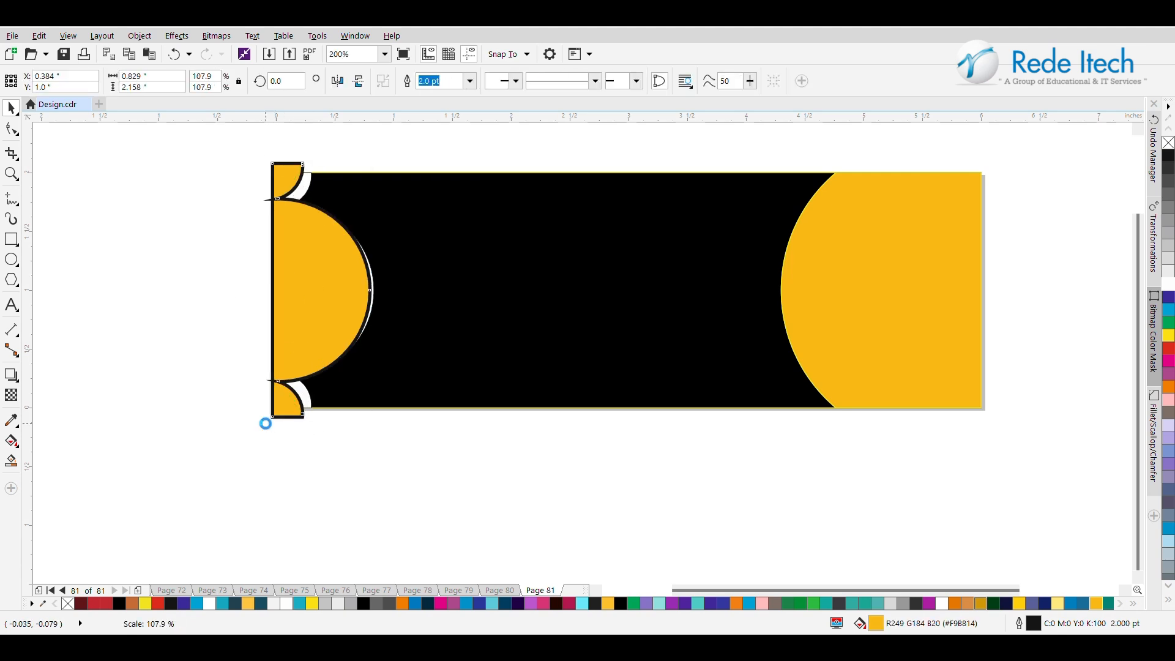
click(375, 288)
key(Delete)
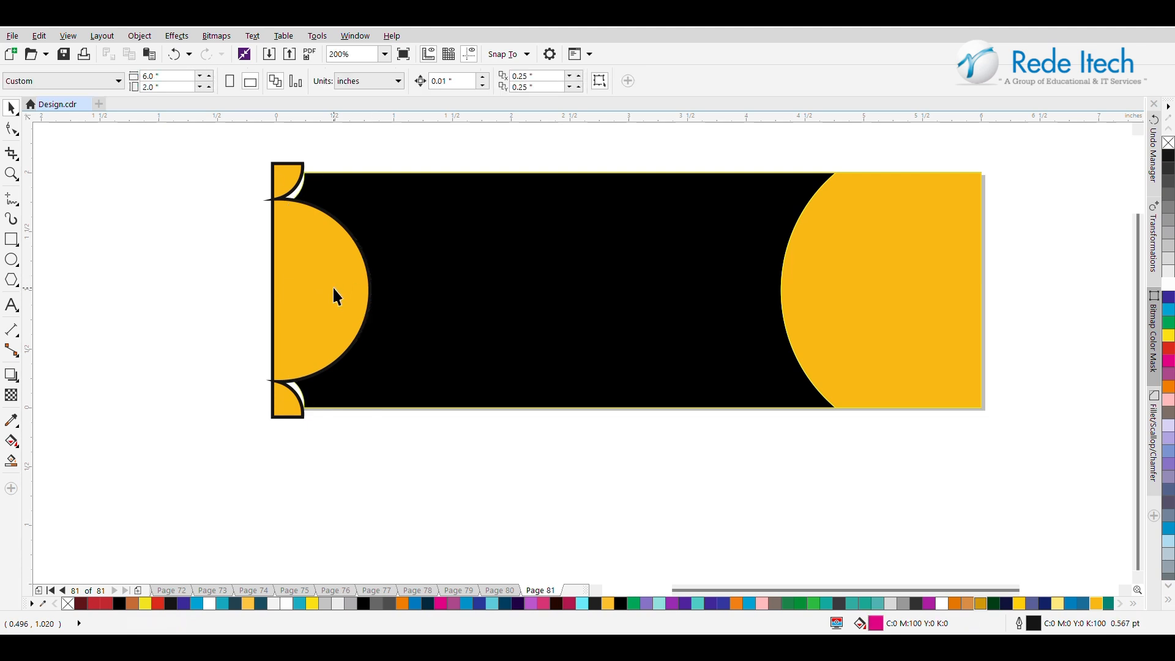
key(ctrl+z)
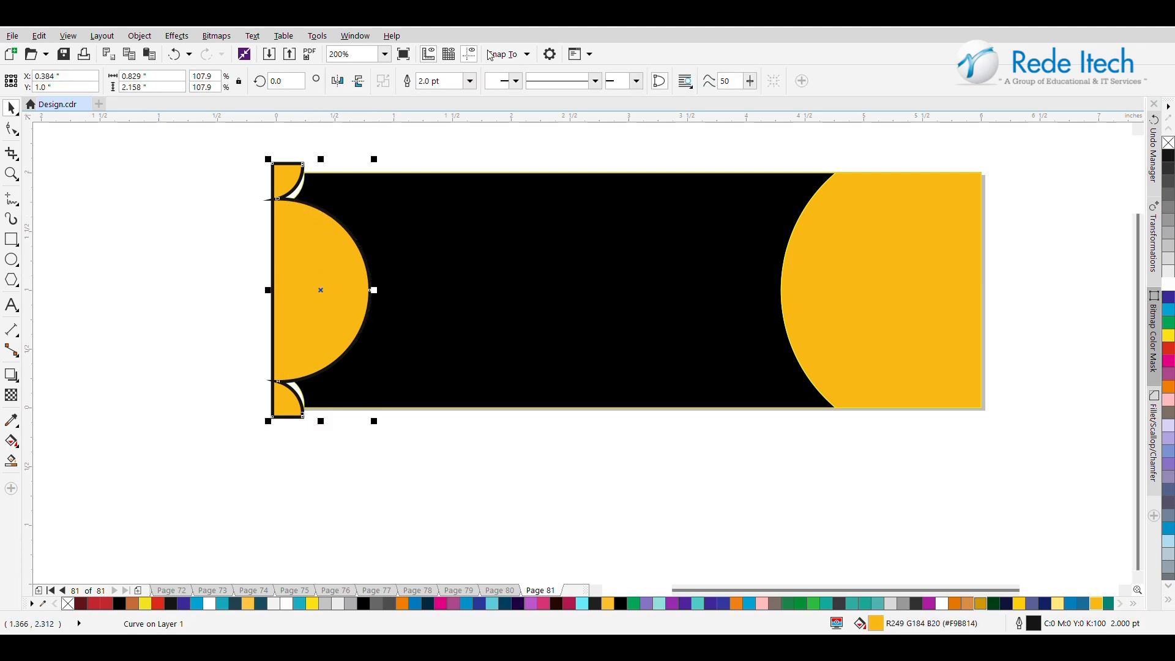
key(ctrl+z)
Step: Set the gold scalloped shape's outline width to 1.0 pt and deselect it
click(469, 81)
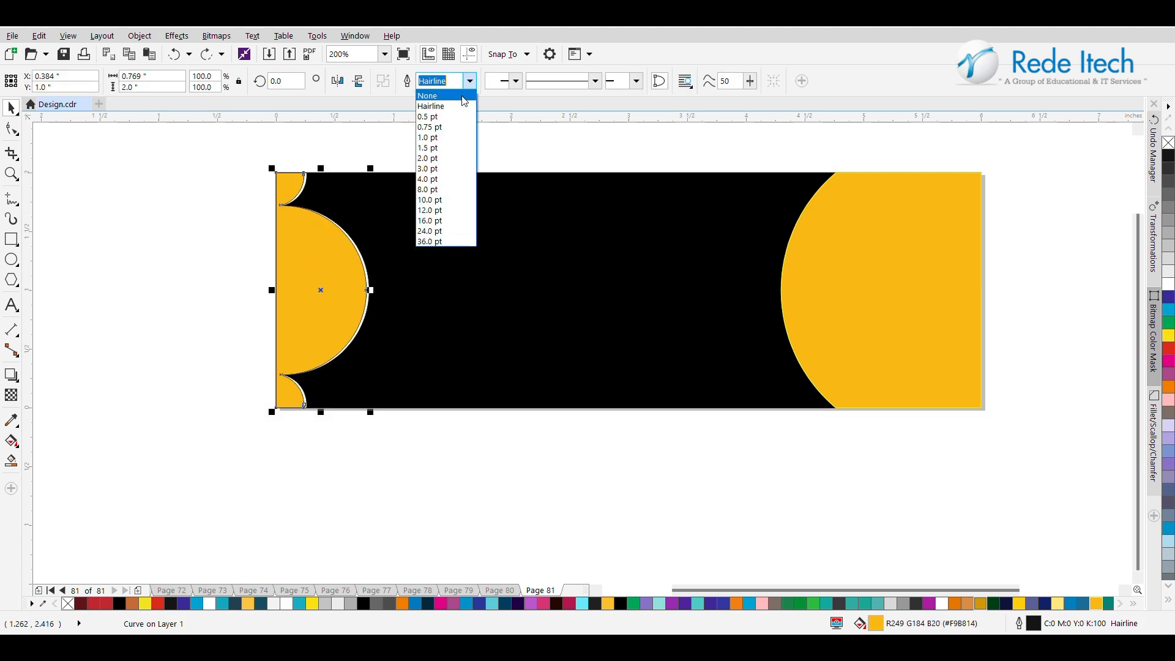
click(445, 137)
click(243, 243)
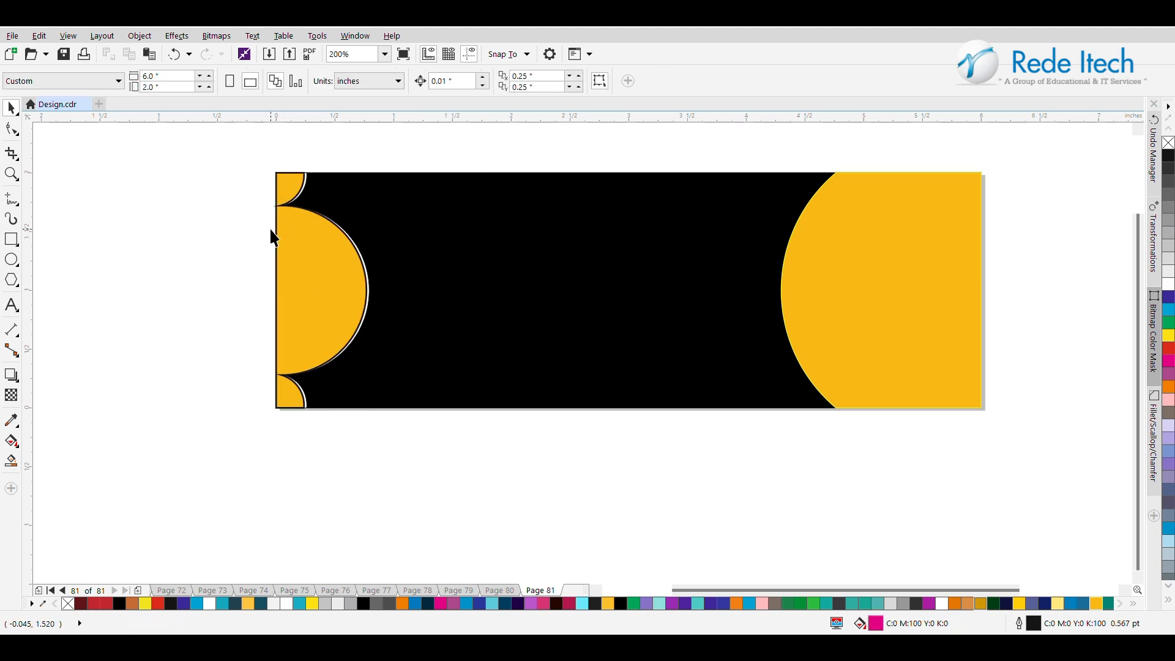
Step: Draw a circle about 1.22 inches in diameter overlapping the left edge of the large gold area
click(11, 259)
drag(815, 246, 670, 332)
click(11, 108)
click(663, 165)
click(807, 338)
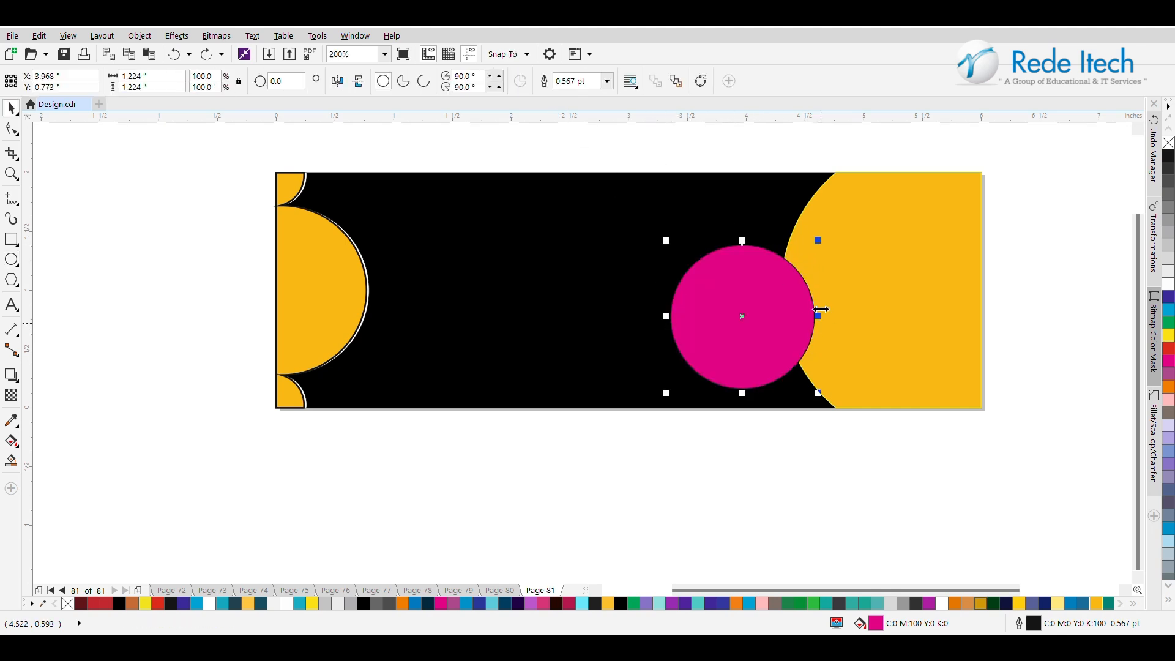
Step: Remove the circle's fill and centre it vertically on the large gold area
click(1168, 143)
shift+click(946, 258)
key(e)
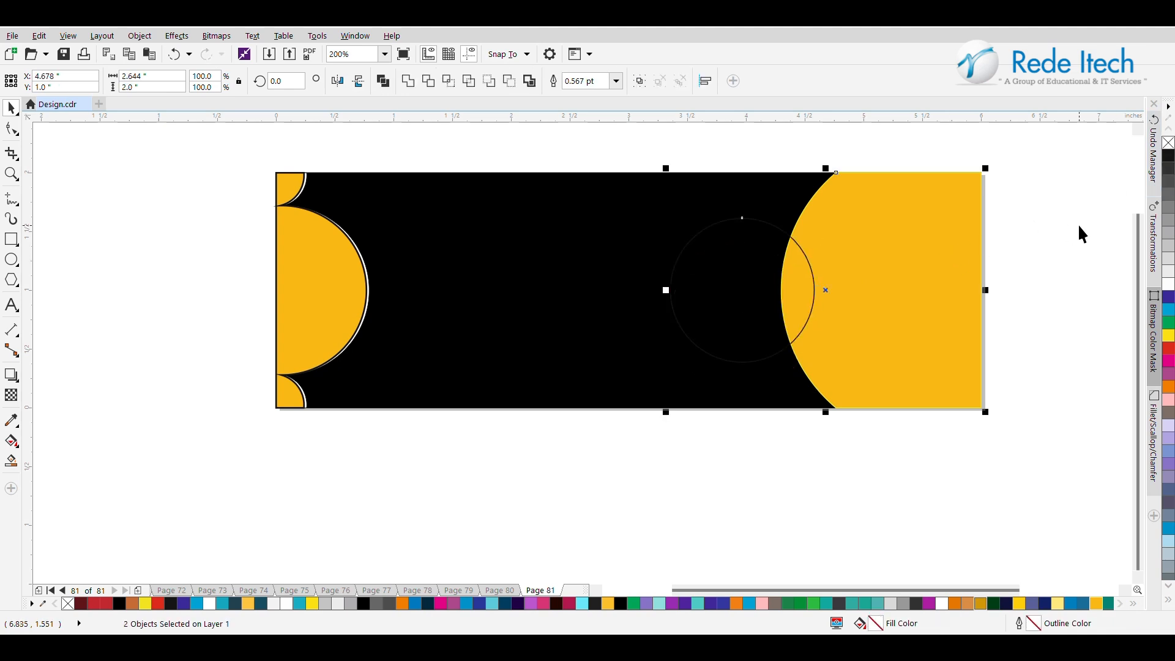
click(1078, 225)
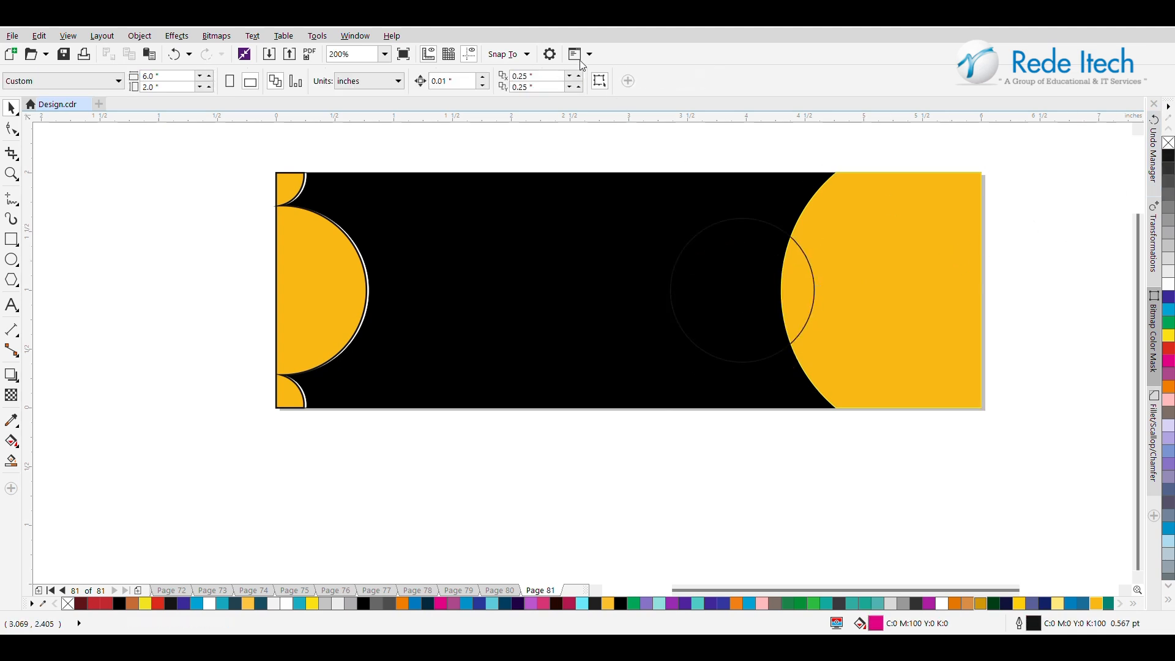
Step: Duplicate the large gold area slightly to the left, at about X 5.097 inch, and remove the copy's fill
click(928, 279)
drag(923, 280, 923, 281)
right_click(924, 280)
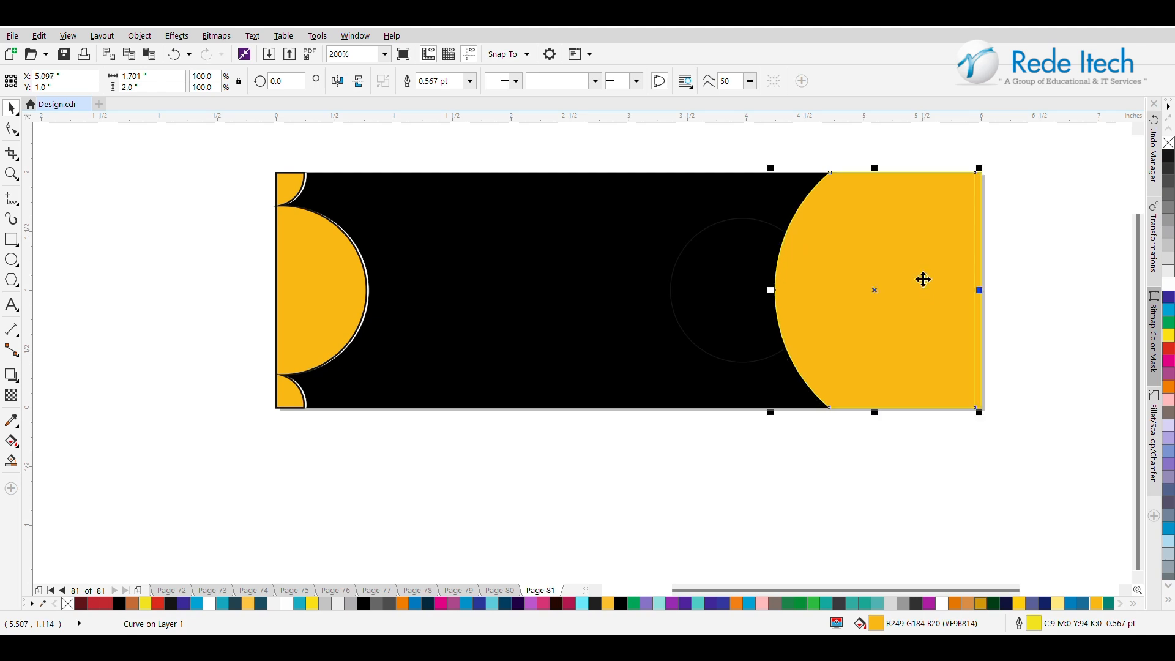
click(1168, 143)
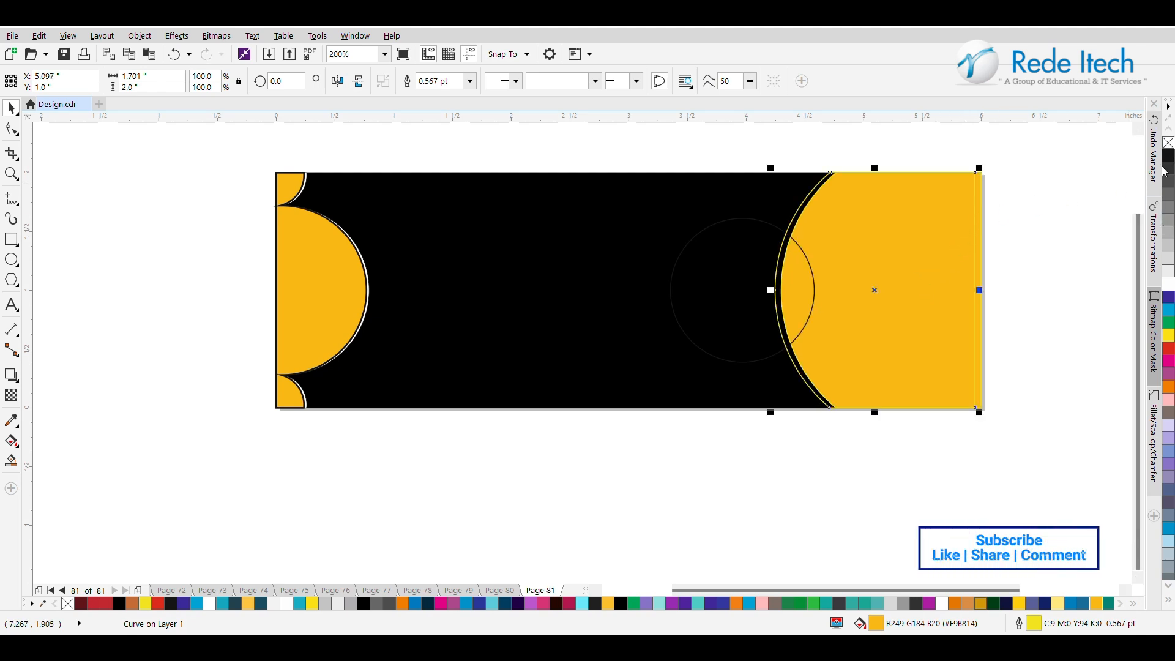
Step: Give the unfilled copy a white 1.0 pt outline and bring the original gold area to the front
right_click(1168, 283)
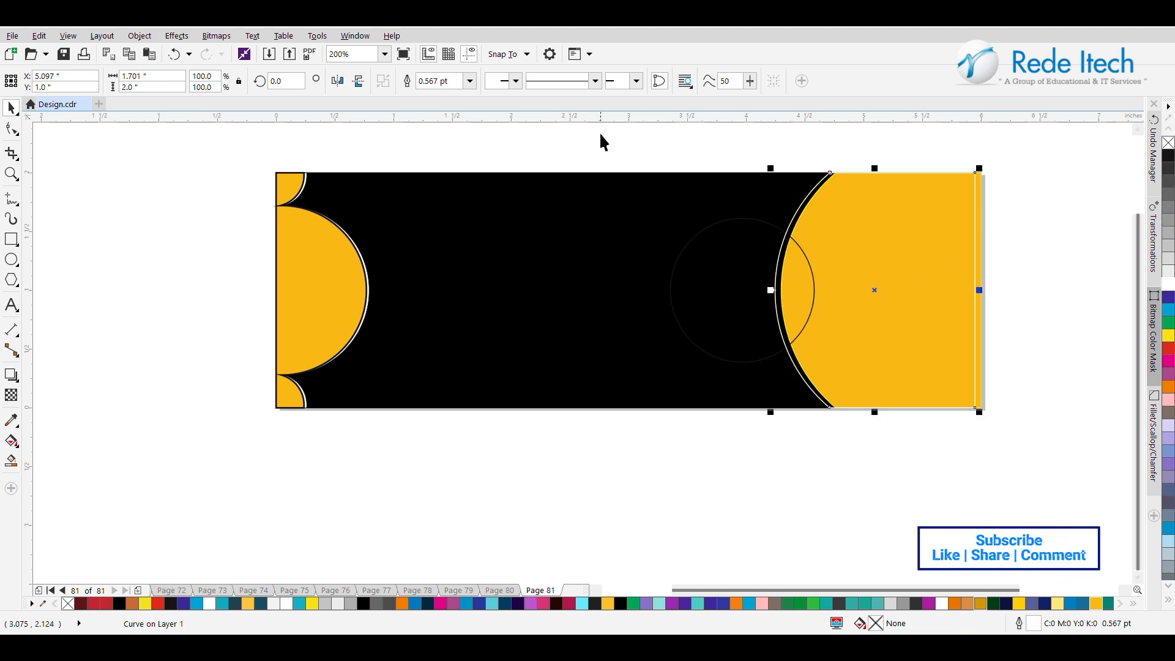
click(469, 81)
click(460, 139)
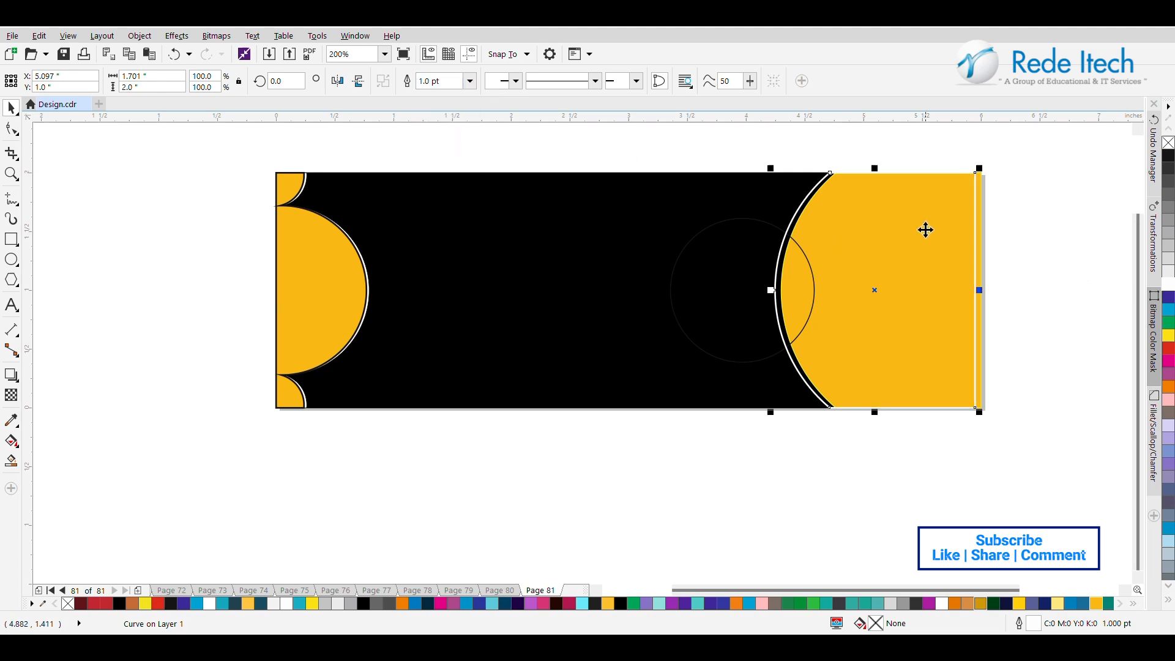
click(981, 179)
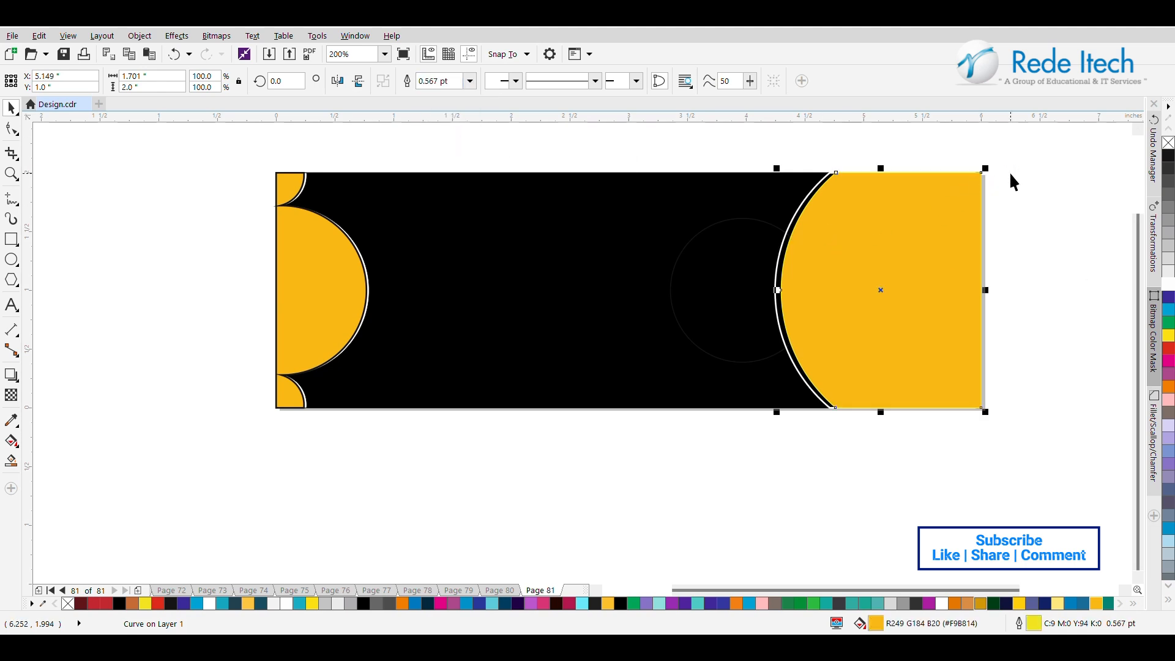
click(1010, 175)
Step: Duplicate the unfilled circle about its centre, enlarged to about 1.266 inches, and fill the copy white
click(742, 269)
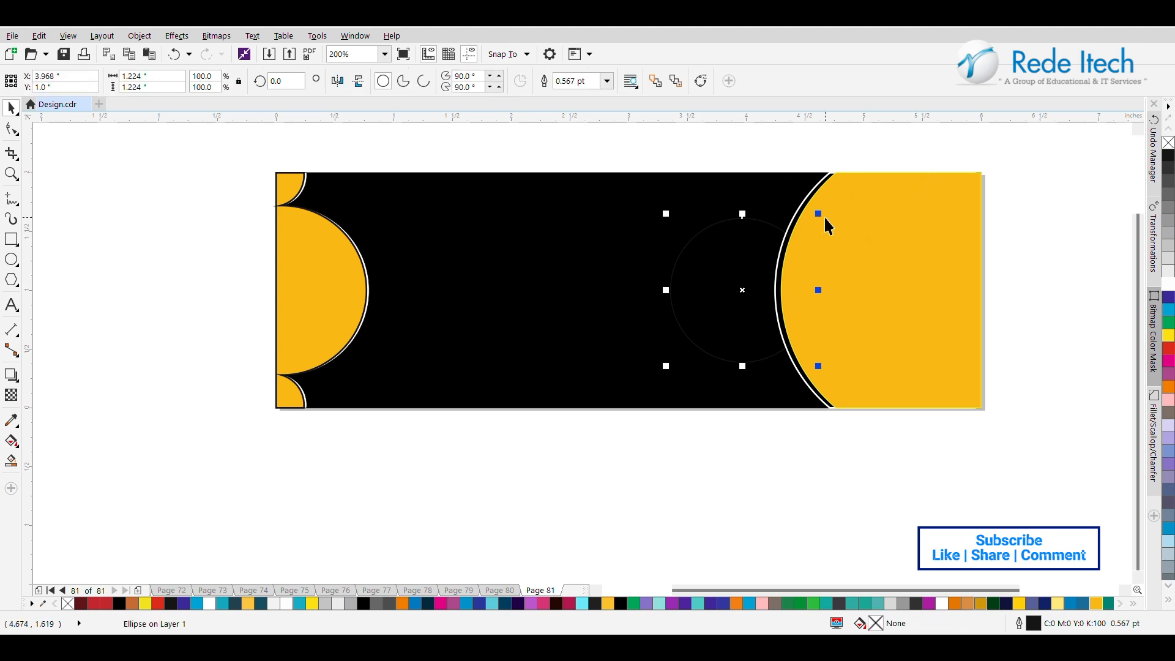
drag(820, 213, 824, 209)
click(1168, 282)
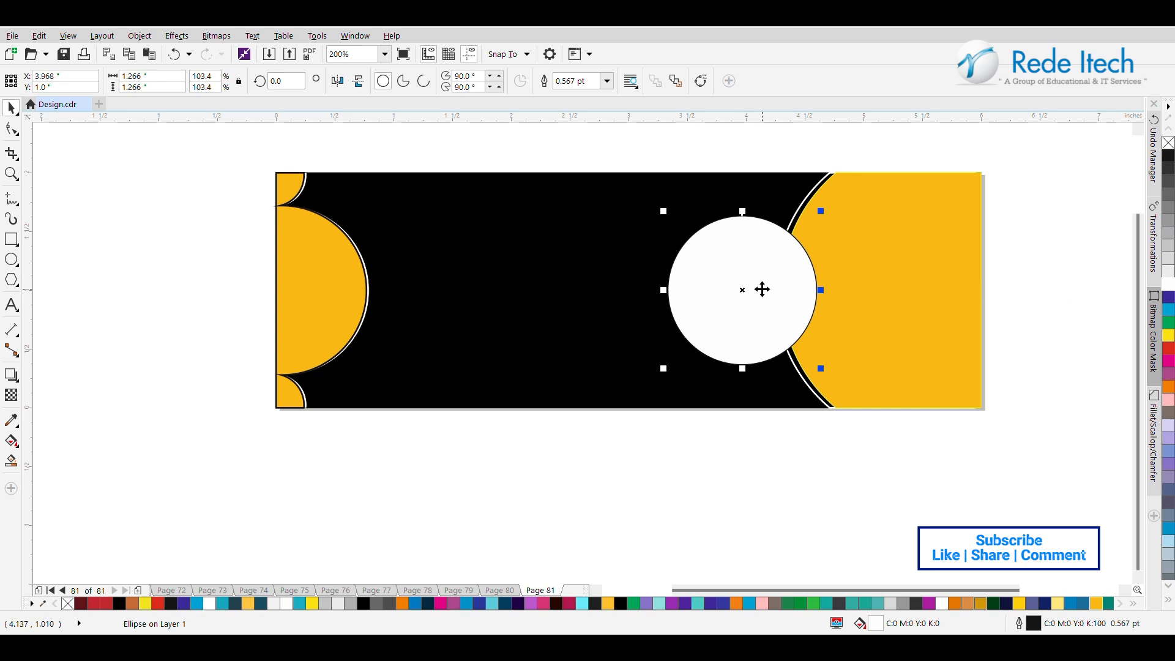
Step: Try to send the white circle to the back
key(shift+Page_Down)
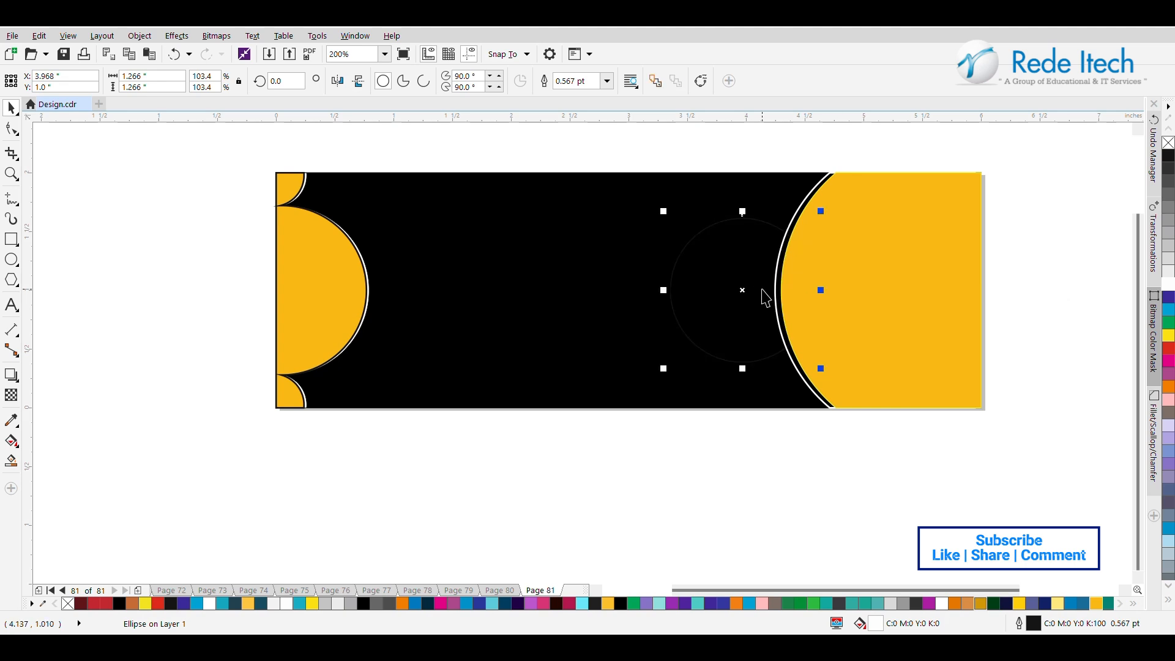
key(ctrl+z)
click(915, 138)
drag(916, 140, 673, 395)
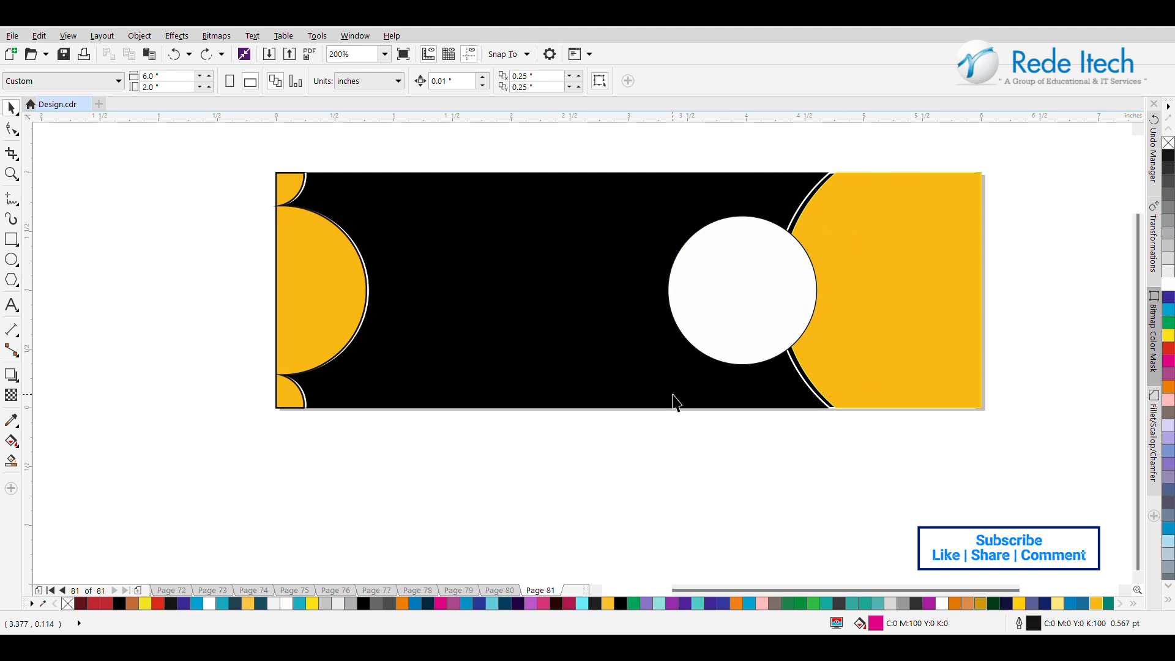
Step: Place the unfilled circle in front of the white circle, with both centred at about X 3.991 inch
drag(732, 323, 563, 323)
click(736, 307)
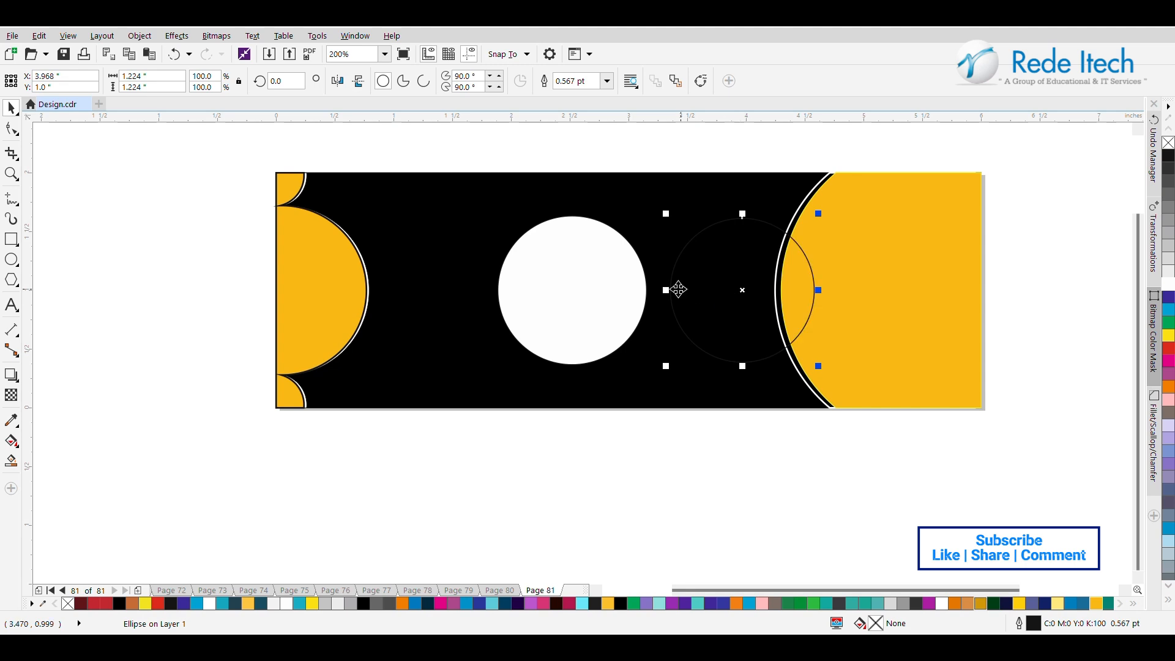
shift+click(607, 290)
drag(572, 289, 741, 286)
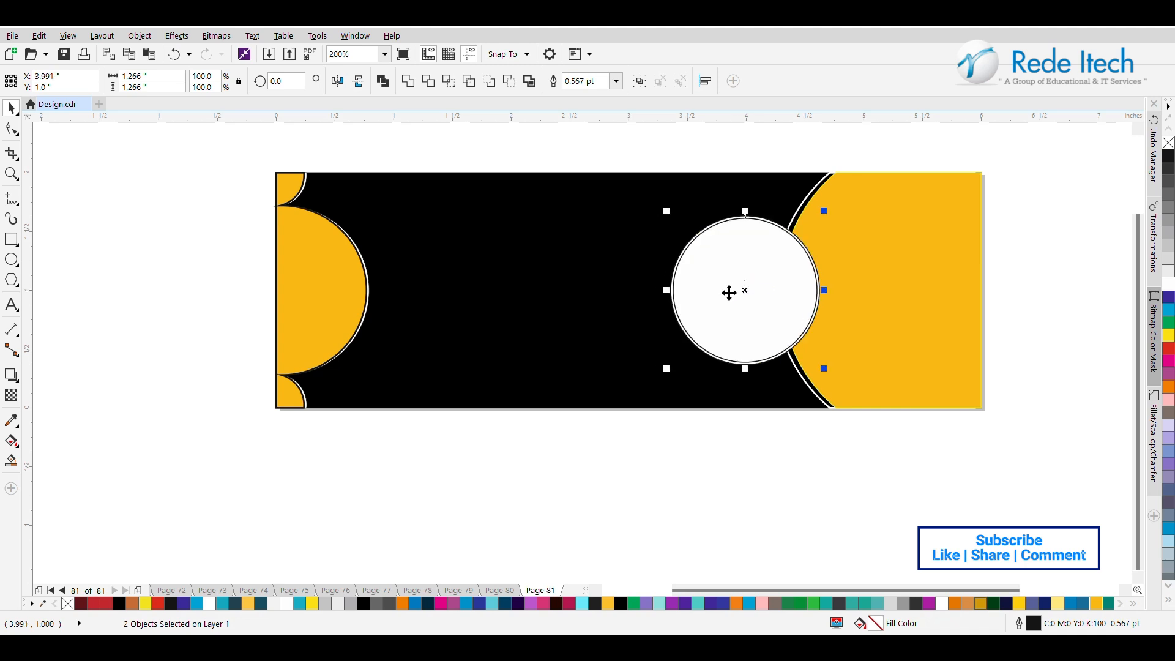
Step: Duplicate both circles, scale the copies to about 0.567 inch and place them at the large circle's lower-left edge
shift+click(624, 290)
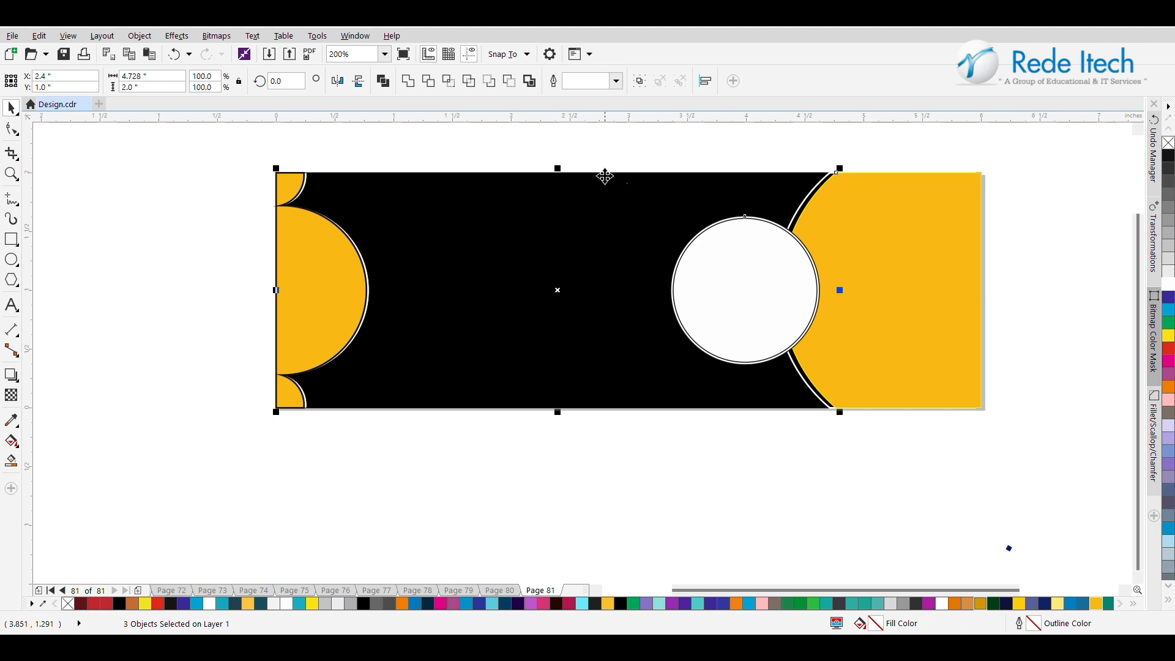
click(1068, 242)
drag(944, 143, 632, 437)
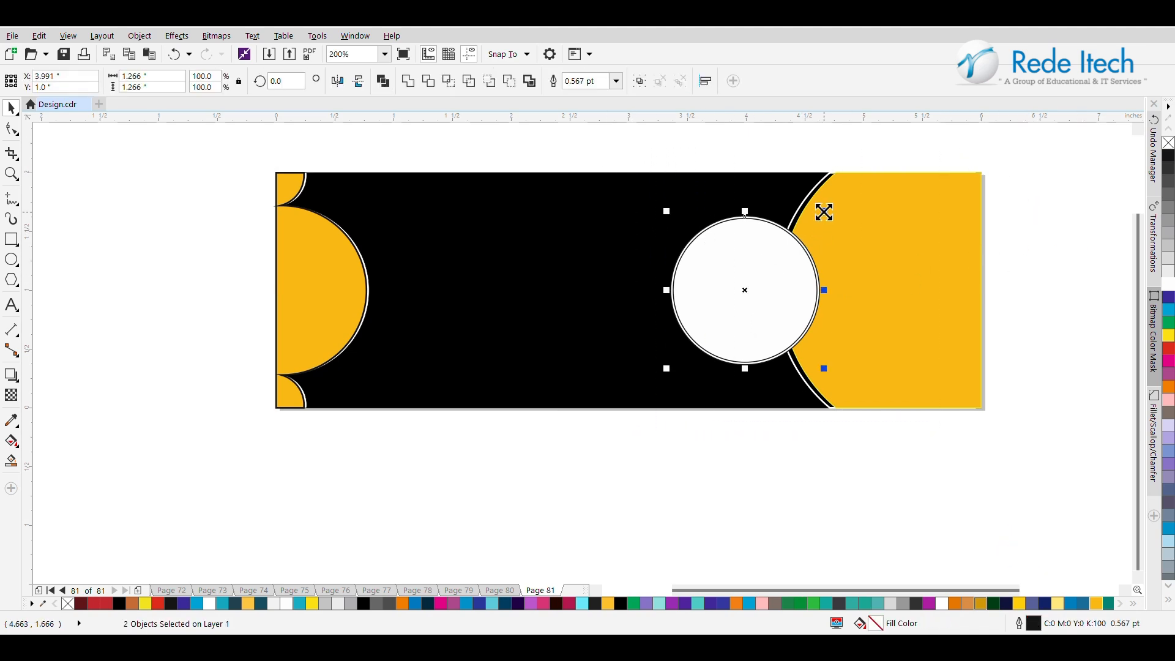
drag(824, 211, 622, 428)
drag(516, 514, 658, 358)
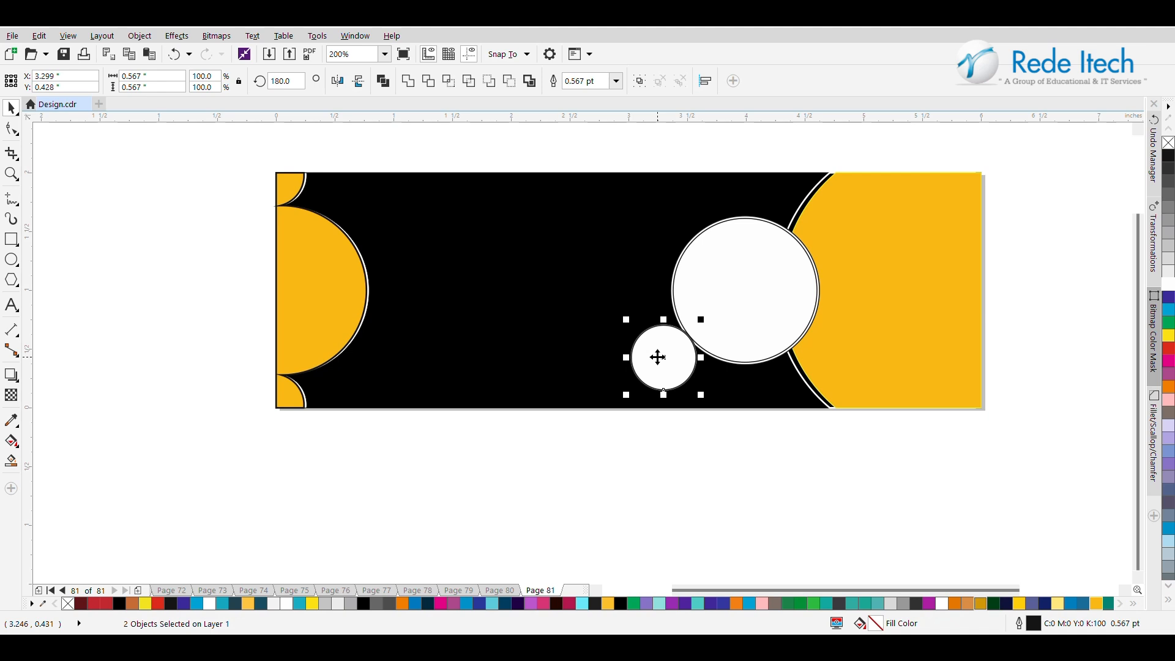
Step: Remove the unfilled inner circles from the large and the small white circle
click(184, 356)
scroll(694, 355, up, 2)
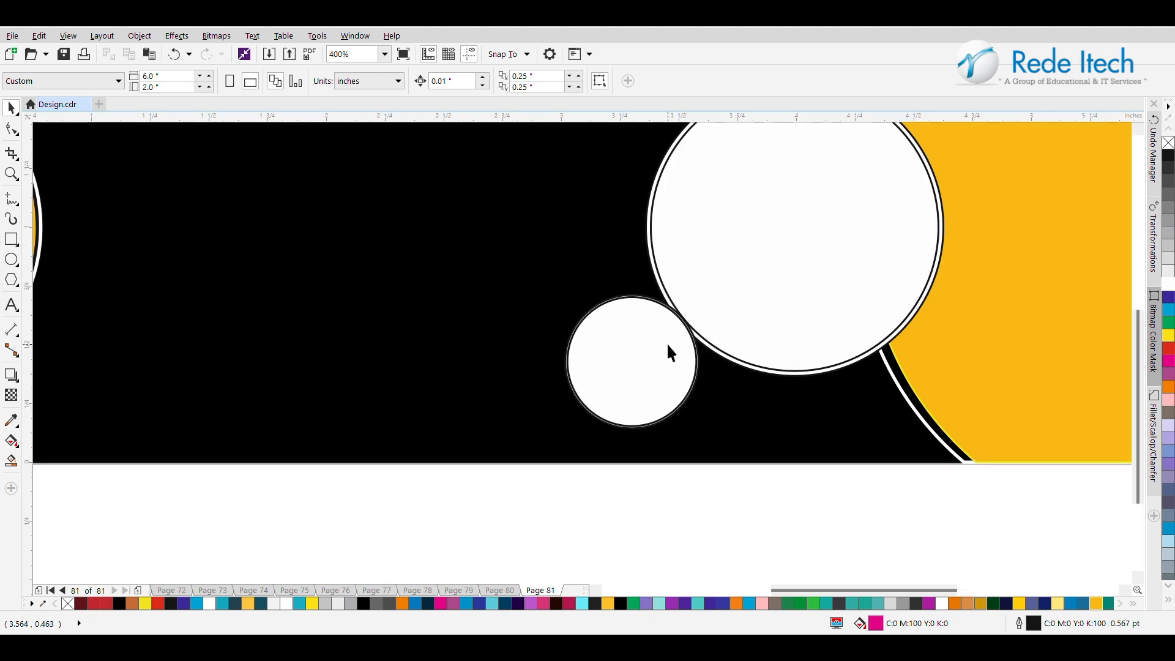
scroll(657, 343, down, 2)
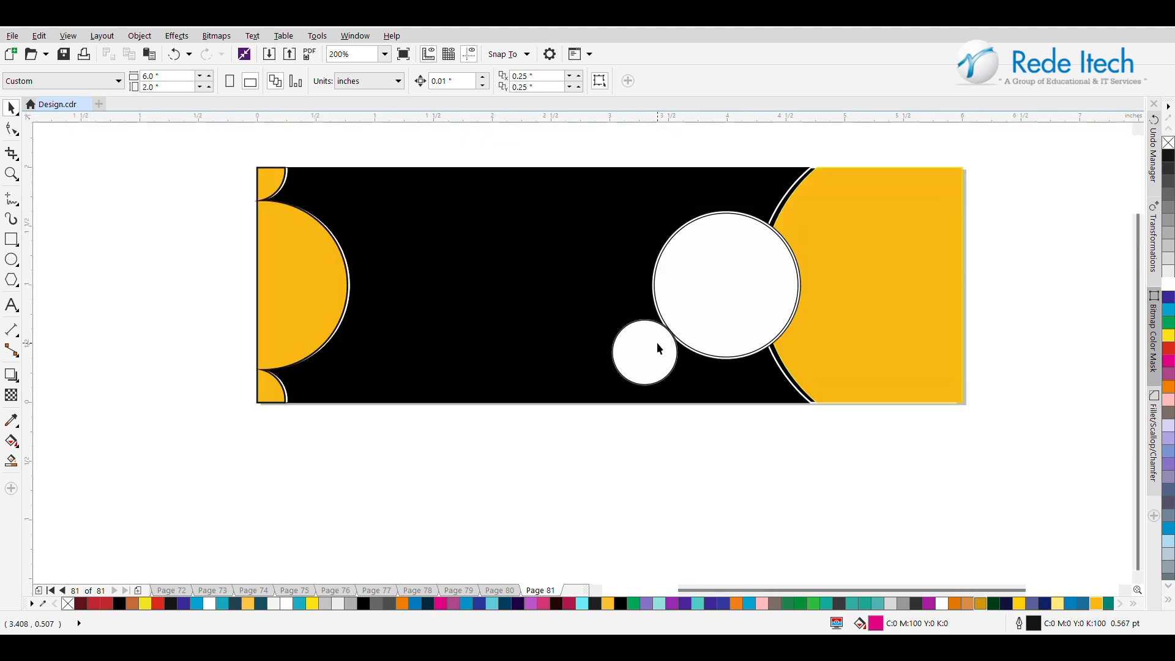
click(754, 352)
key(Escape)
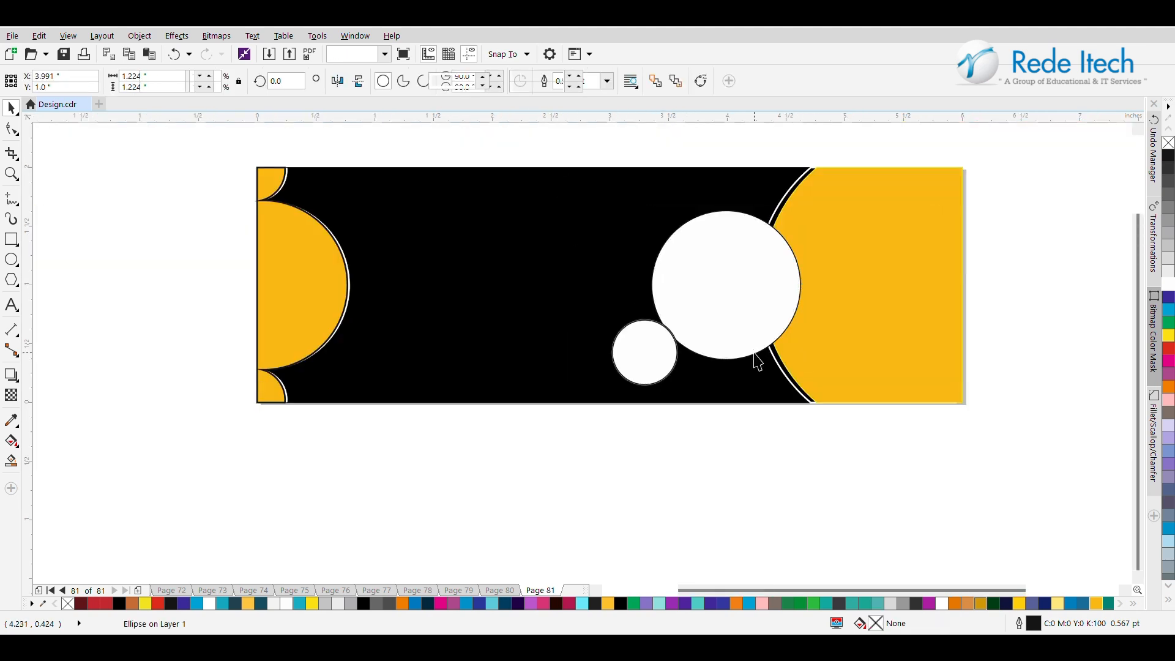
click(673, 366)
key(Escape)
Step: Move the small white circle to overlap the large one's lower-left edge and weld the two into one shape
click(673, 366)
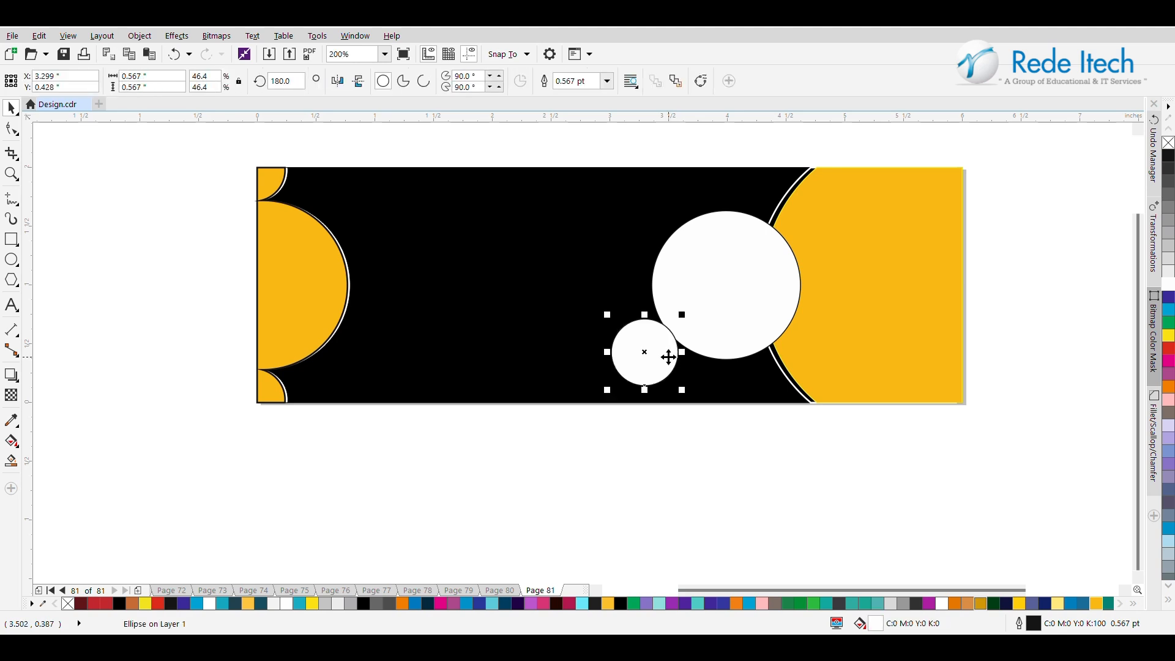
drag(668, 356, 674, 355)
click(750, 310)
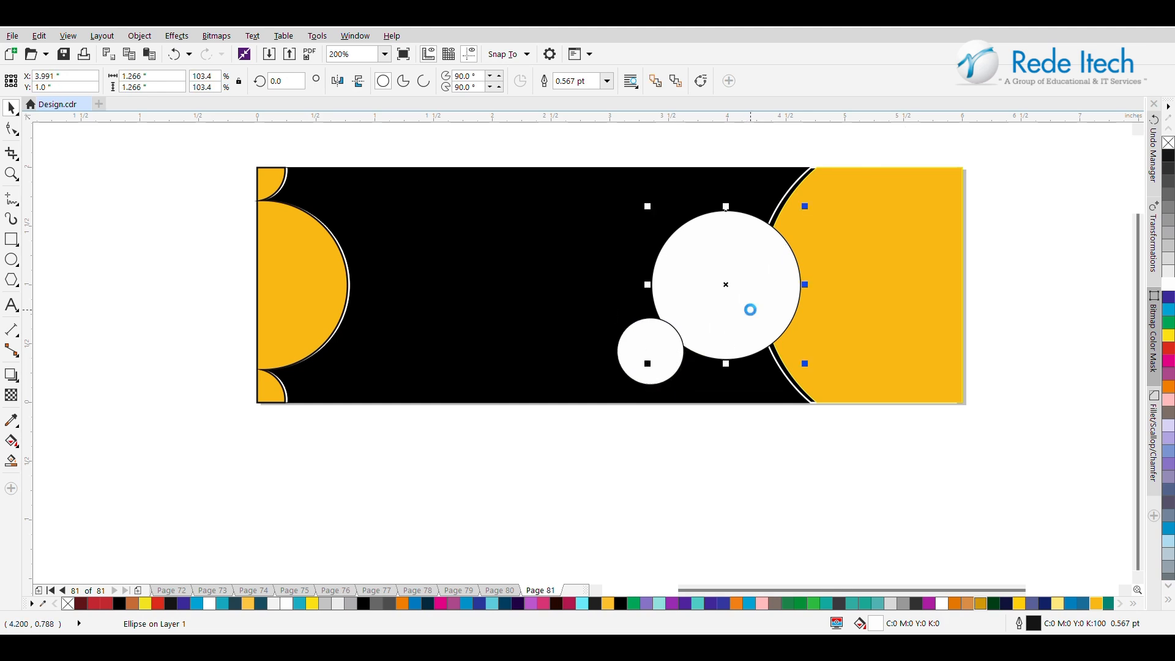
key(ctrl+z)
click(677, 317)
shift+click(634, 353)
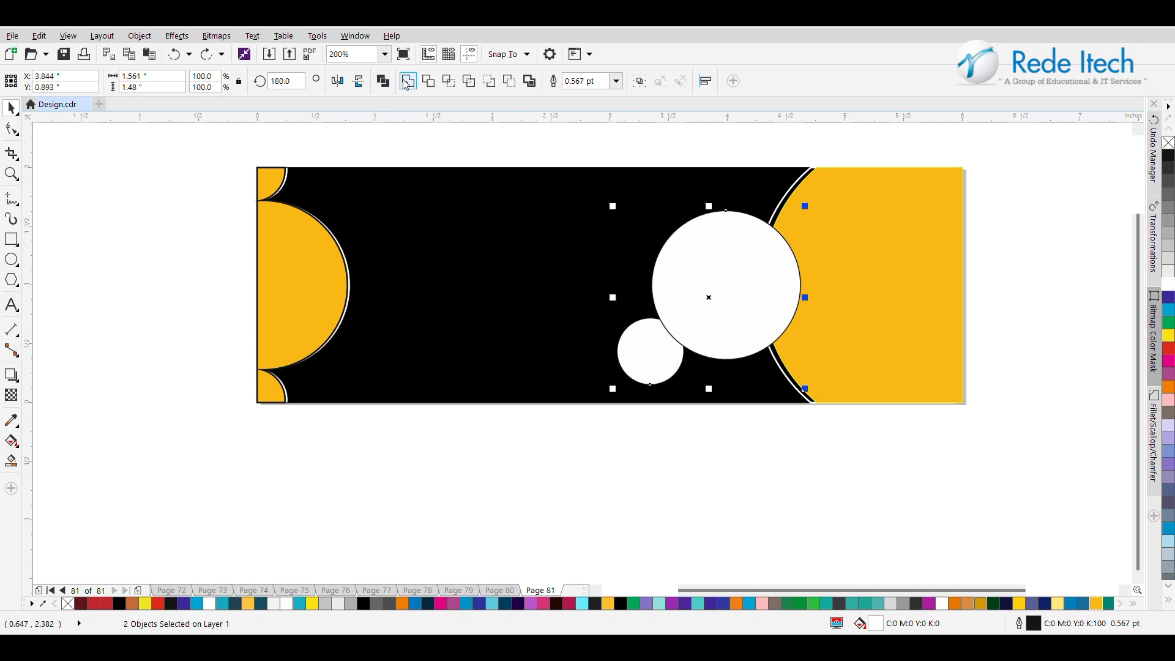
click(406, 81)
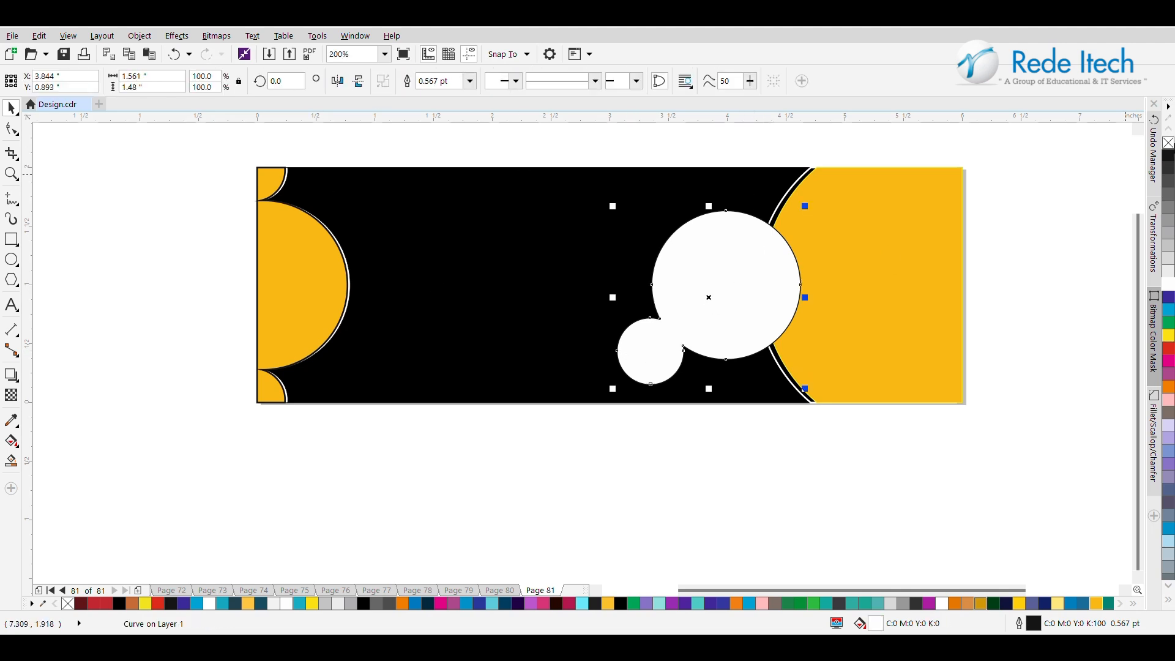
Step: Create a white copy of the welded shape scaled to about 109.7%, remove the original's fill and centre the two shapes together
click(1168, 144)
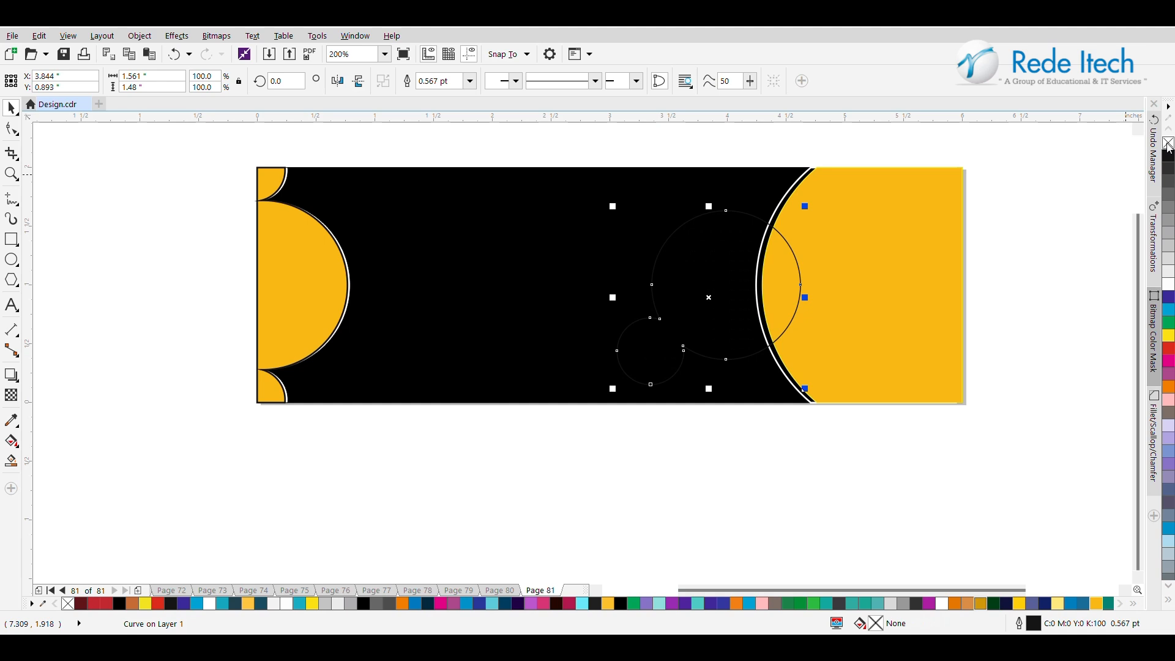
key(ctrl+z)
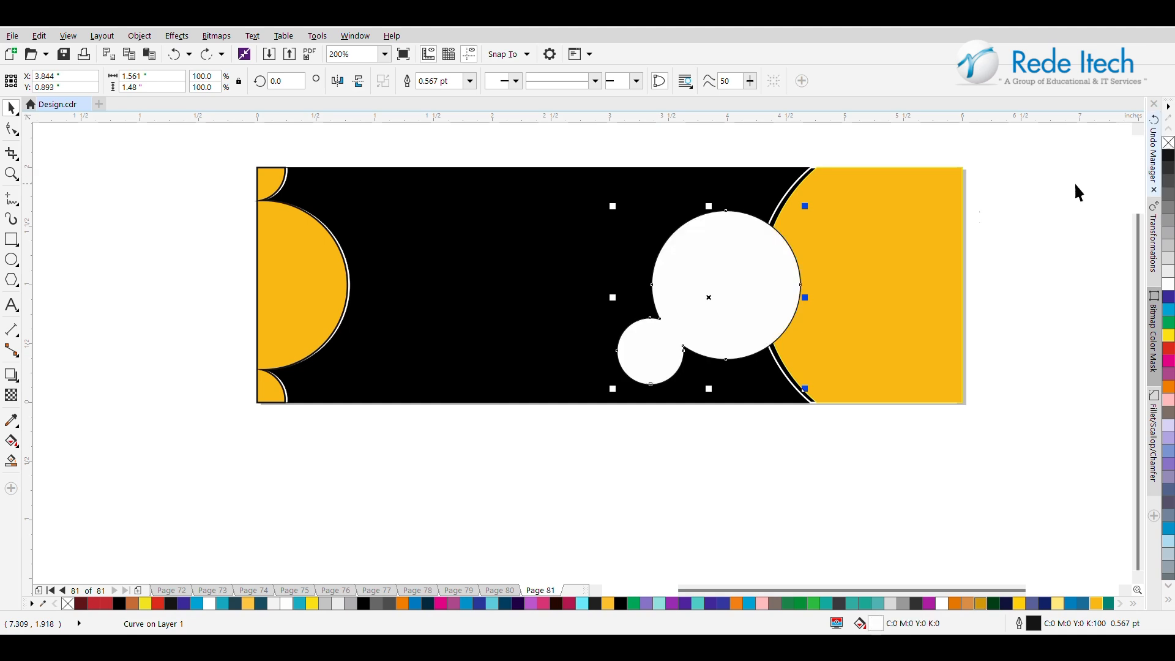
drag(808, 206, 820, 202)
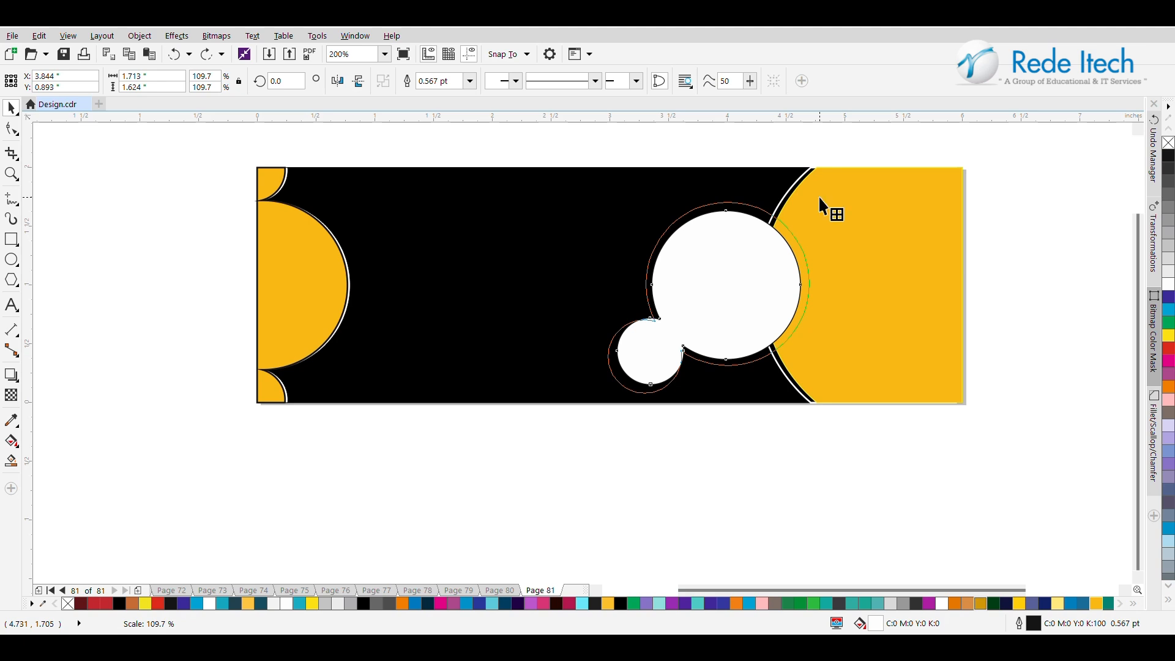
drag(707, 291, 524, 309)
click(690, 305)
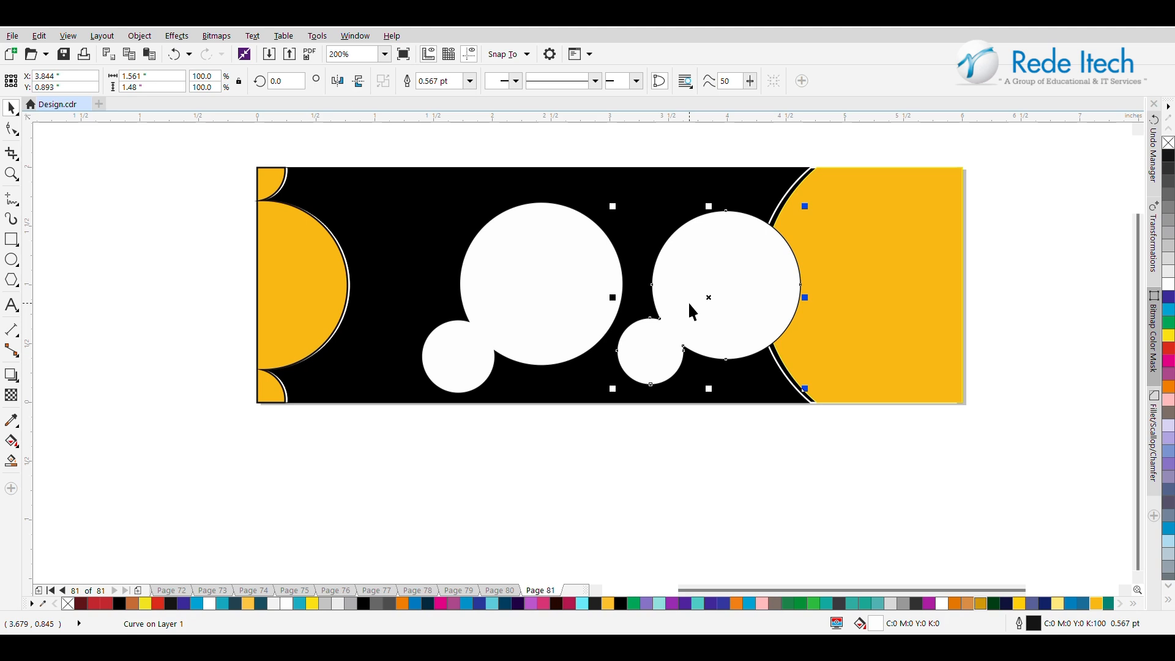
click(1169, 144)
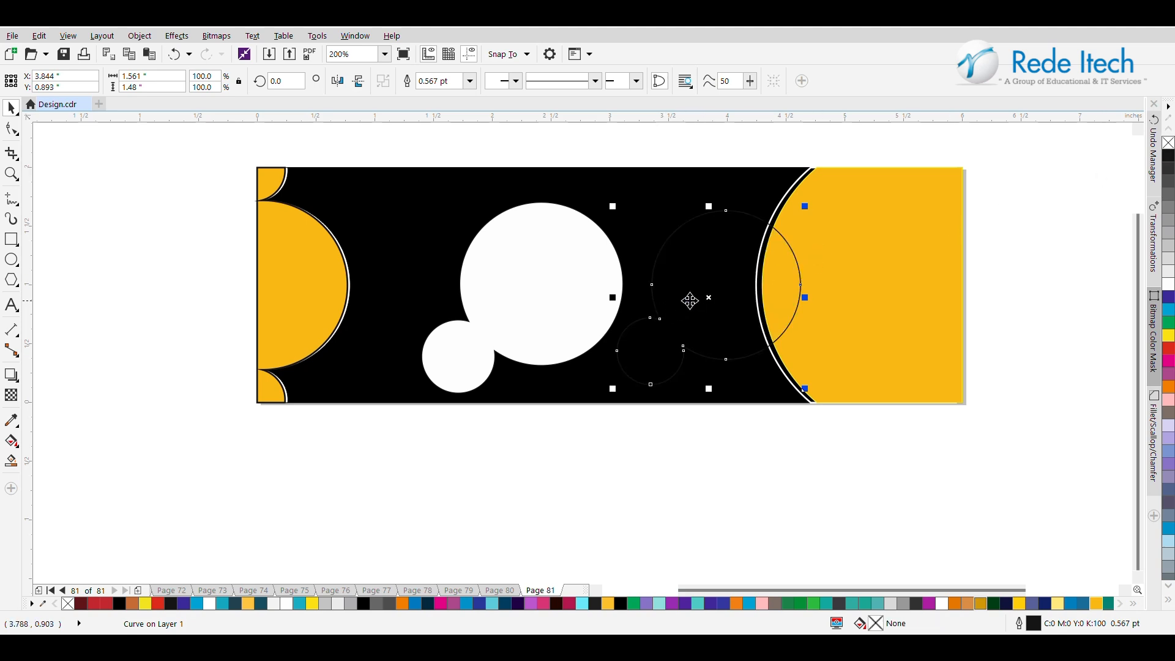
shift+click(563, 306)
key(c)
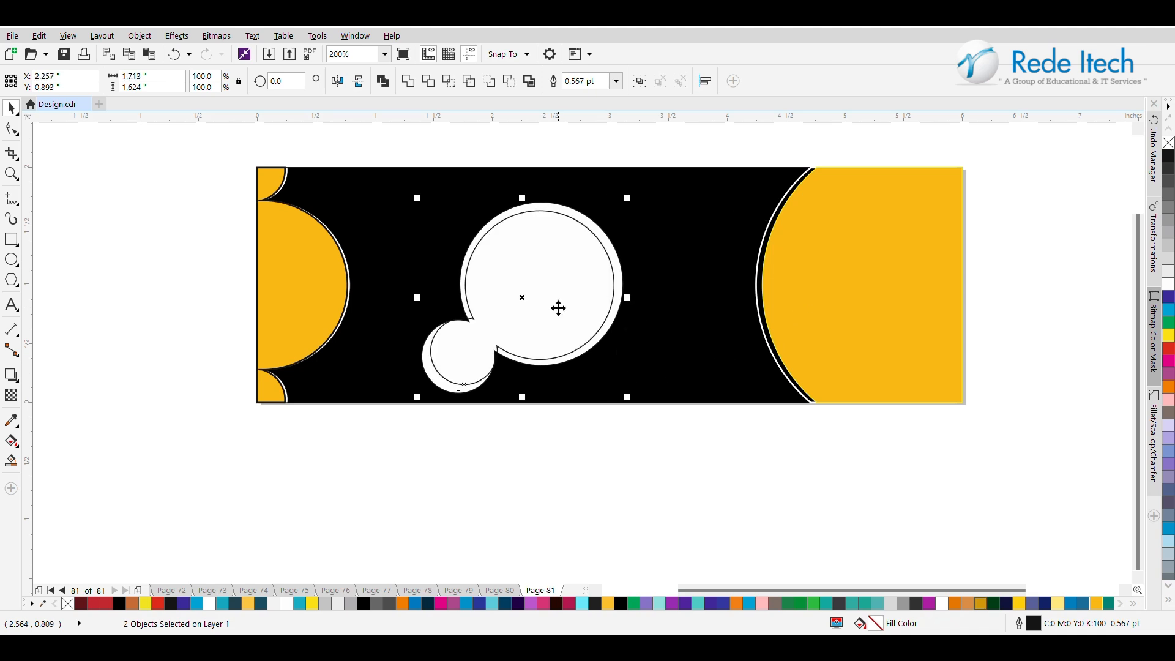
Step: Move both welded shapes onto the large gold curve's edge and scale them to about 1.28 × 1.214 inch
drag(526, 300, 692, 297)
drag(587, 397, 637, 343)
drag(704, 276, 707, 293)
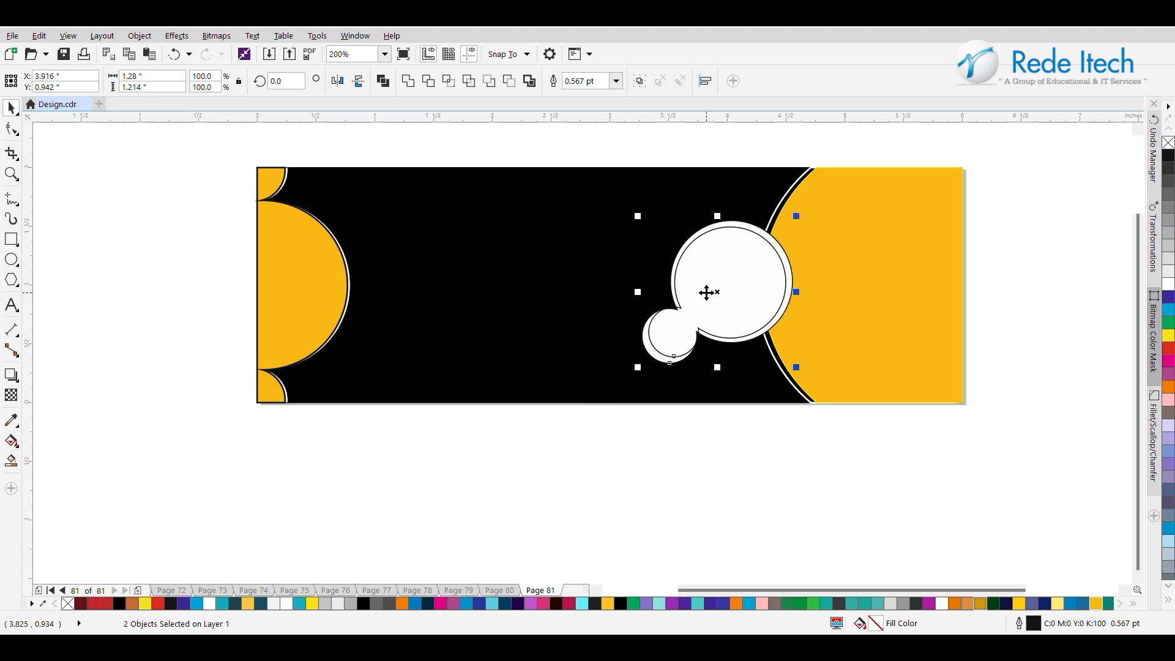
Step: Nudge the unfilled inner shape to line it up within the white welded shape
click(798, 133)
click(739, 264)
scroll(738, 265, up, 1)
key(Right)
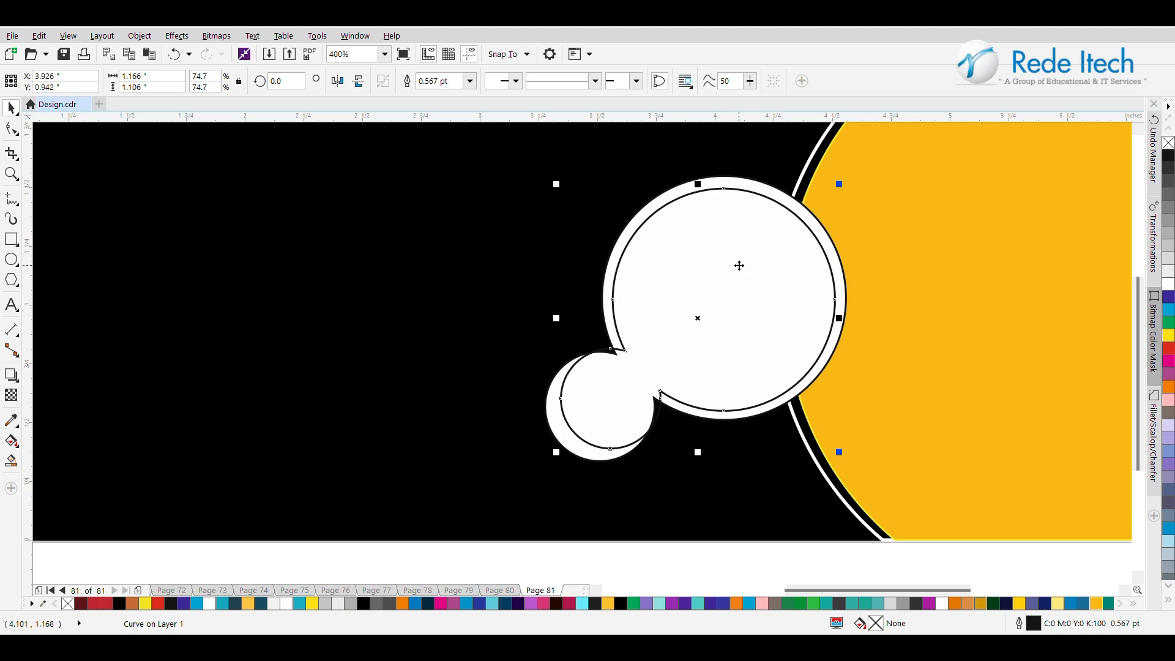
key(Left)
key(Left)
key(Up)
scroll(739, 266, down, 1)
Step: Enlarge the unfilled shape to about 1.431 × 1.357 inch and shift it to about X 3.961, Y 0.963 inch
drag(789, 223, 804, 209)
drag(711, 299, 721, 304)
key(Escape)
click(740, 312)
right_click(1168, 143)
key(ctrl+z)
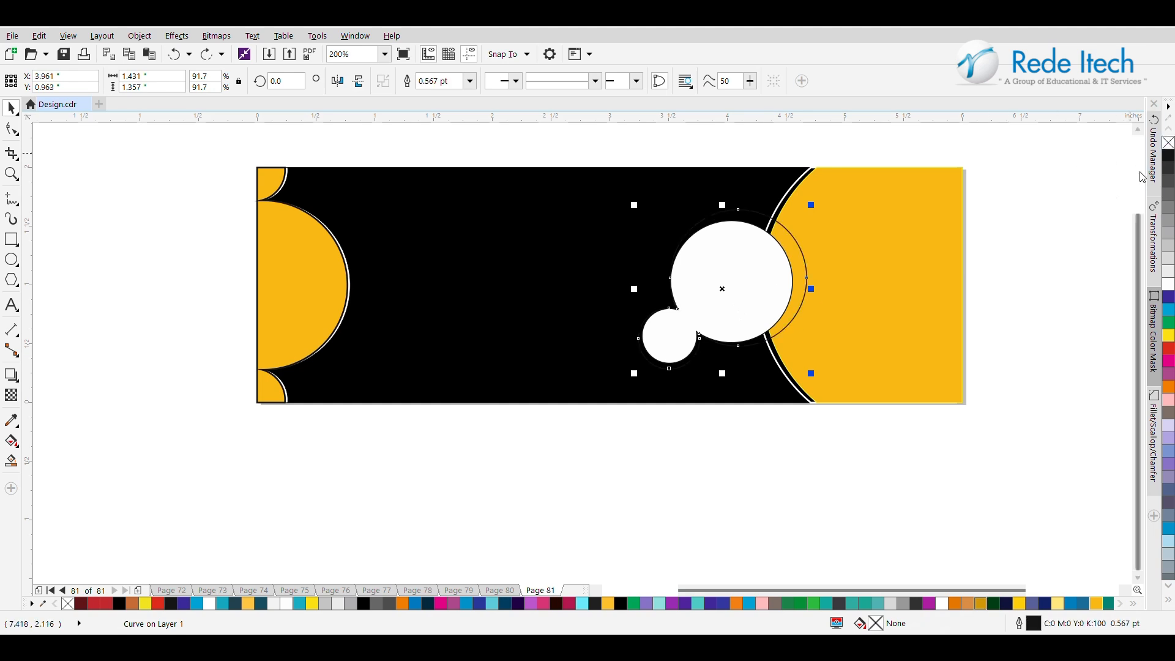
Step: Remove the outline from the white welded shape
key(Escape)
click(788, 257)
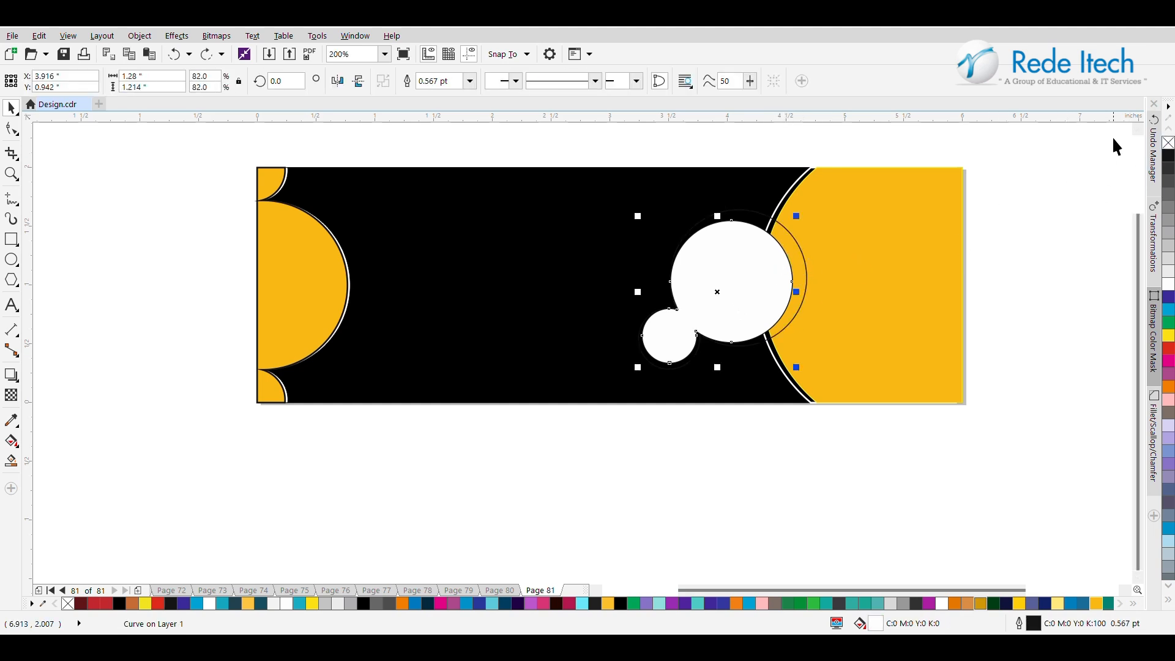
right_click(1168, 142)
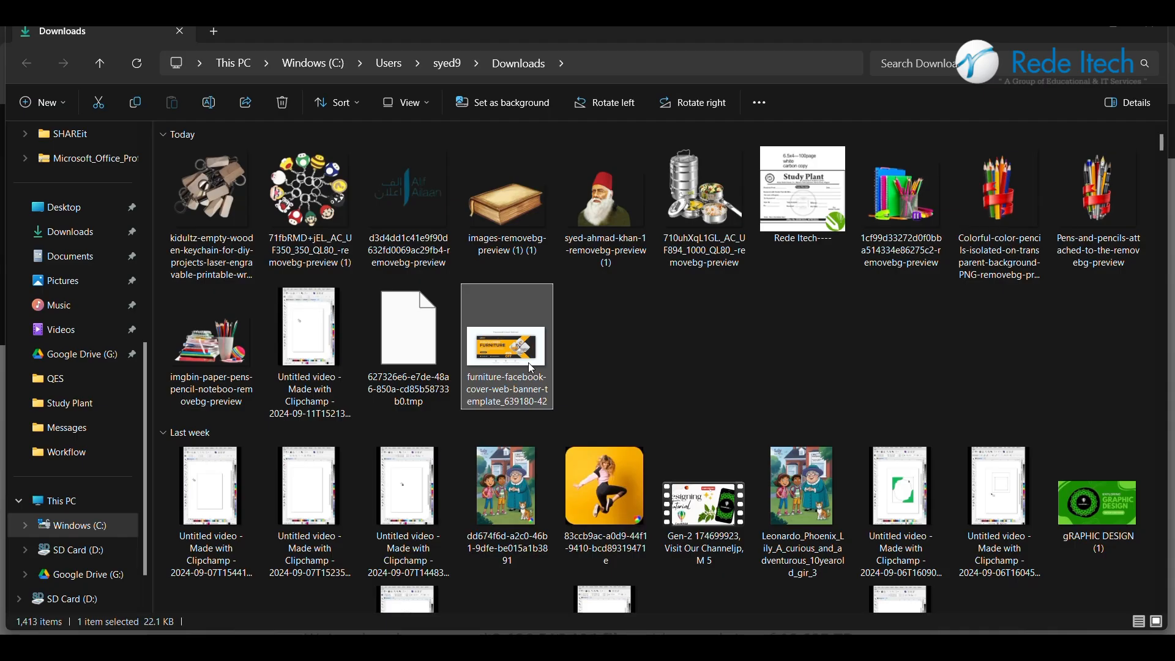
Step: Permanently delete the furniture-facebook-cover-web-banner-template_639180-42 image from the Downloads folder
key(shift+Delete)
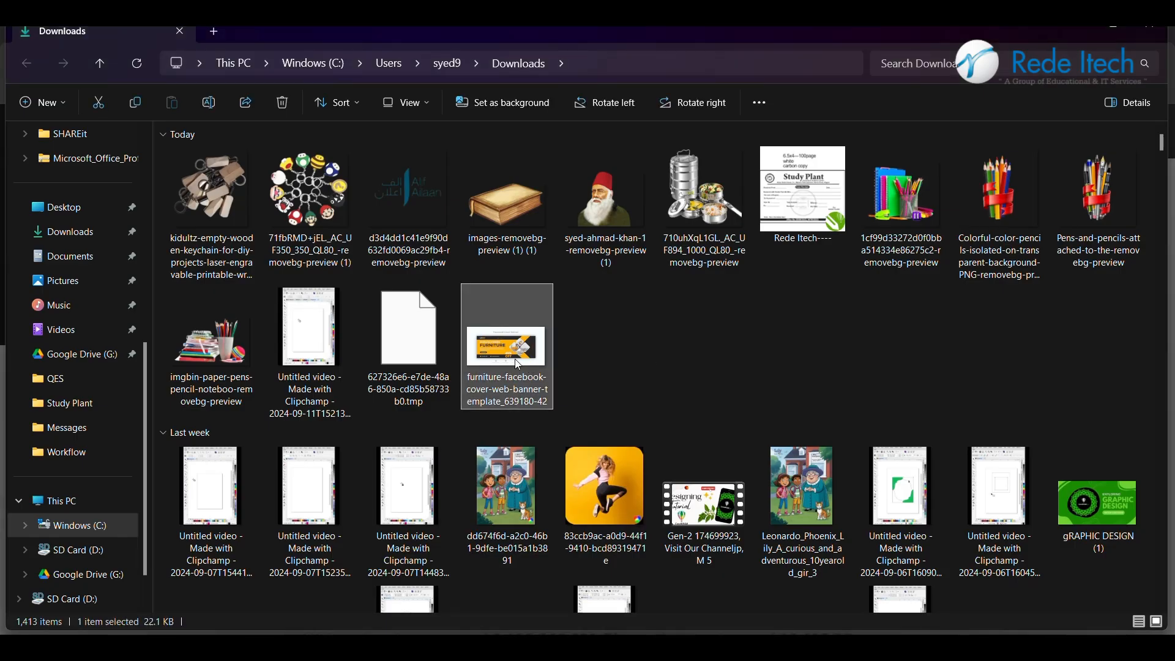
key(Return)
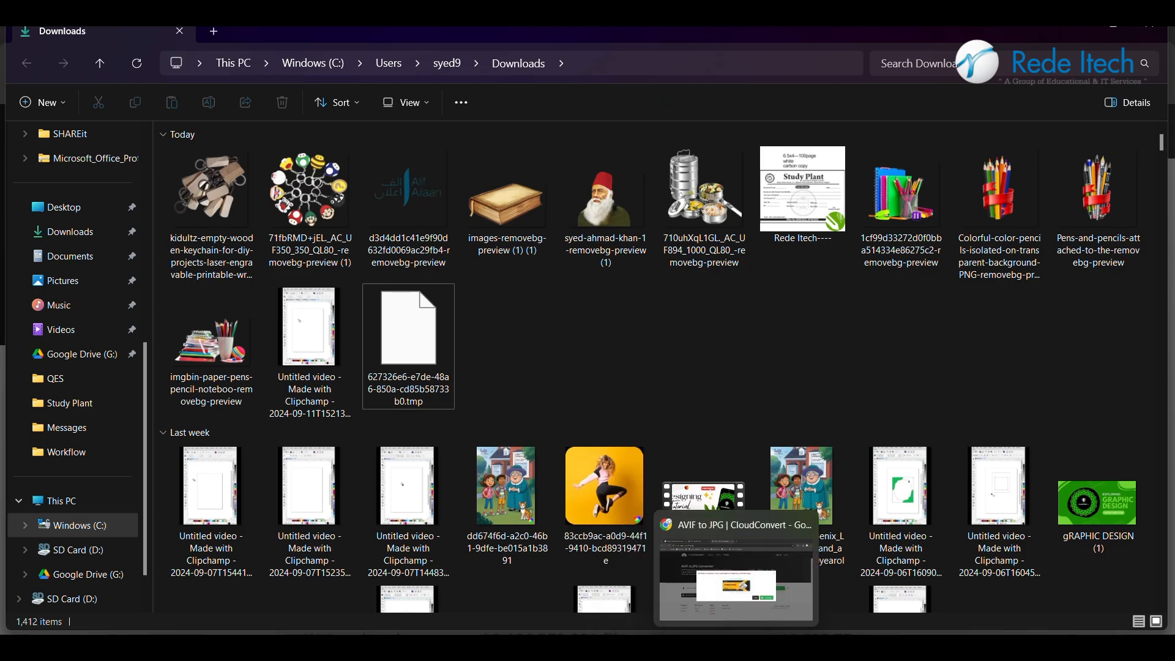
Step: Switch to Chrome and look through the furniture banner examples in the "easy and attractive banner design" image results
click(771, 589)
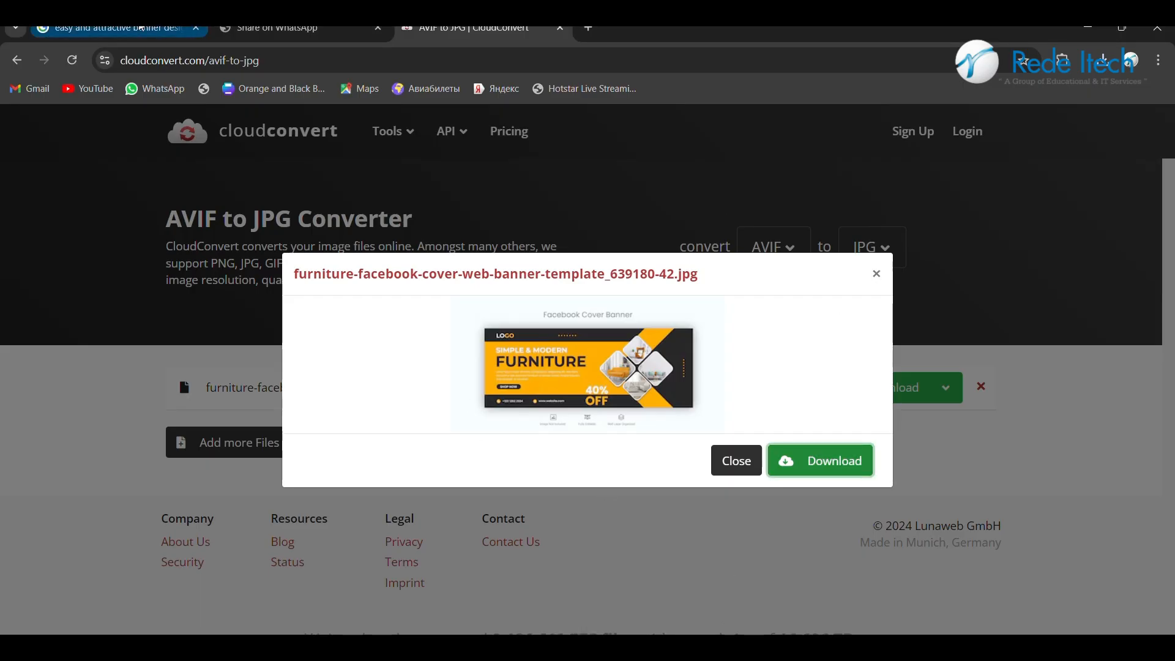
click(110, 29)
scroll(1025, 453, down, 4)
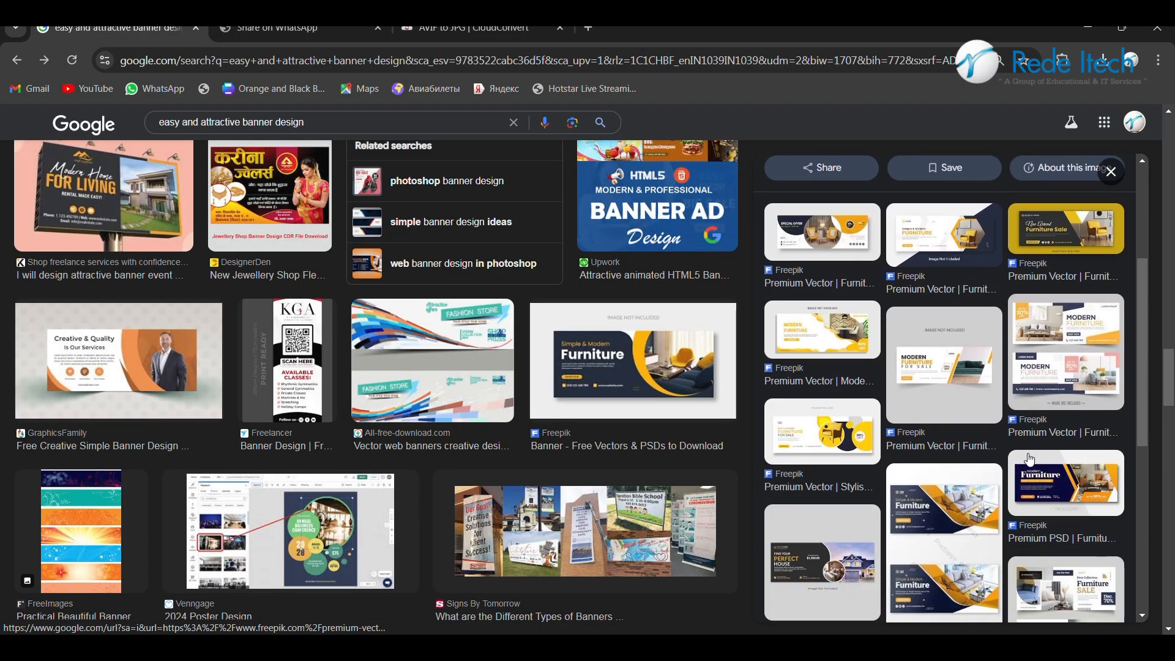
scroll(1021, 444, up, 4)
scroll(1022, 447, down, 5)
scroll(1021, 446, up, 4)
scroll(1009, 428, down, 4)
scroll(991, 410, up, 4)
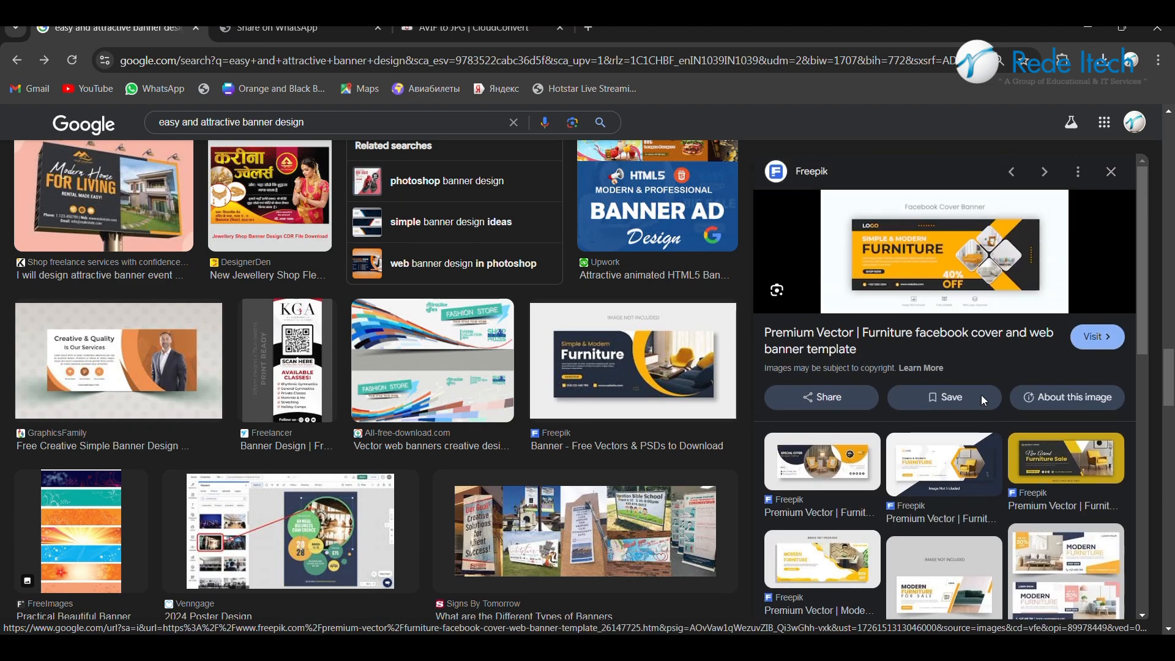
click(12, 61)
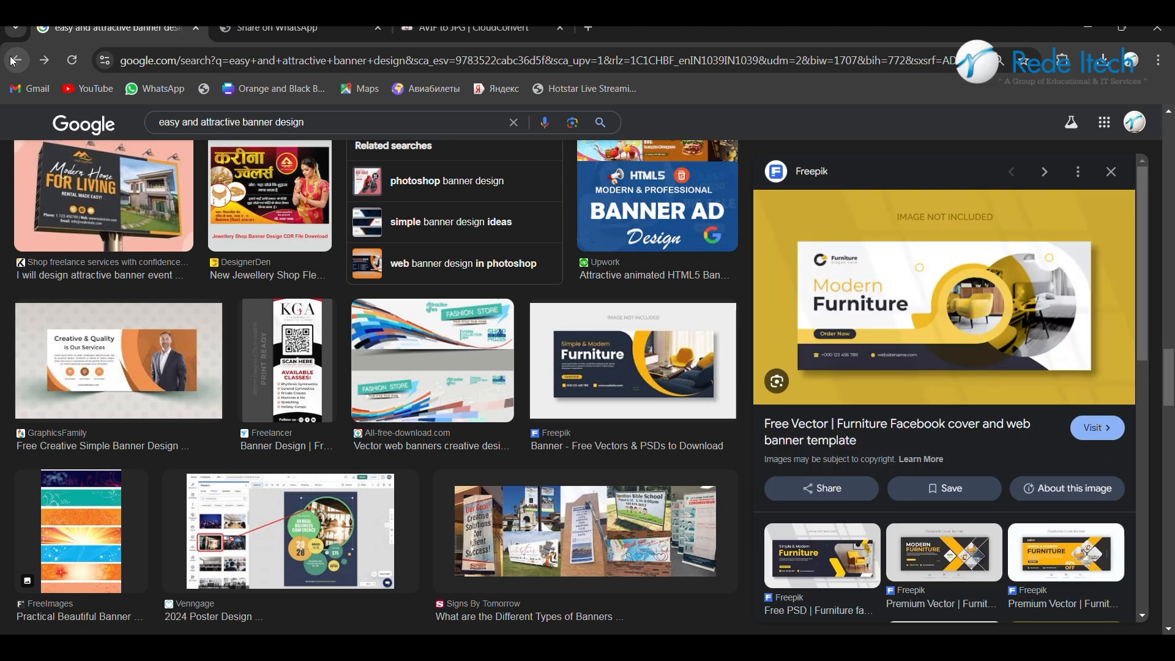
click(17, 60)
Step: Switch to WhatsApp and open the shared link to the furniture Facebook cover and web banner template
mouse_move(770, 648)
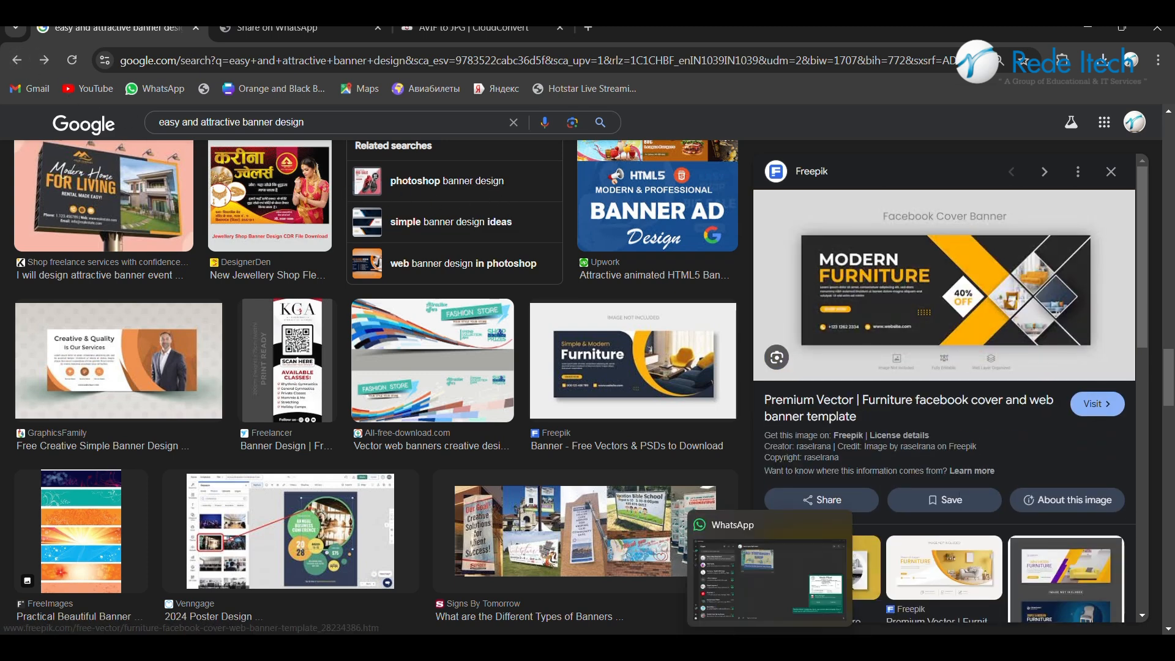
click(769, 582)
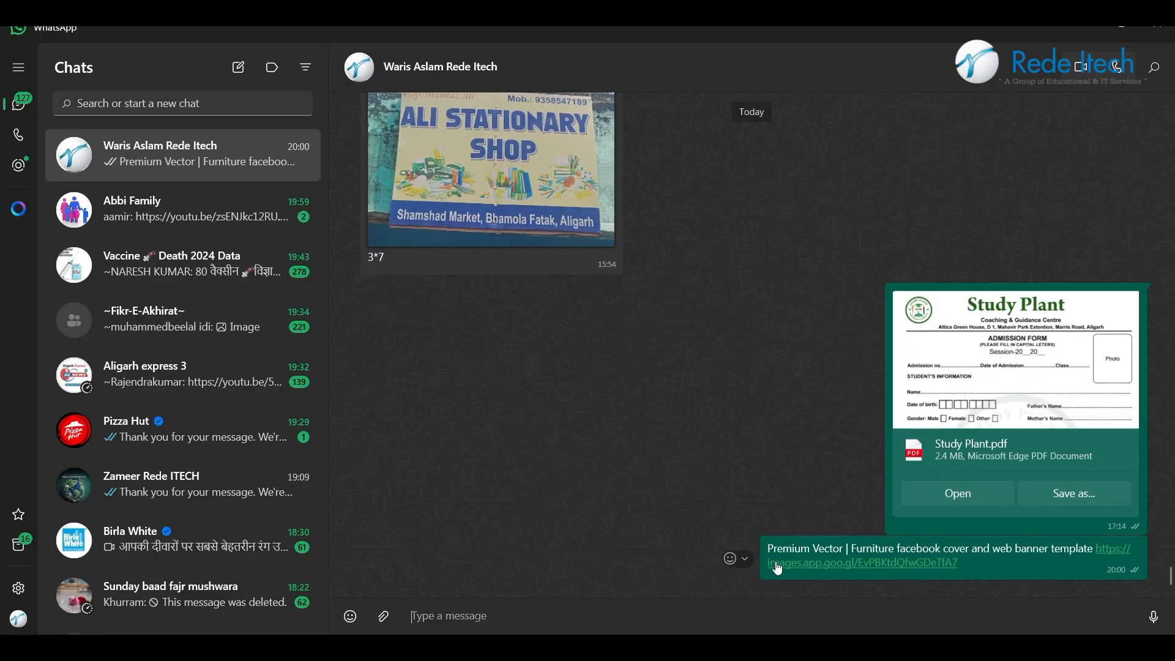
click(804, 563)
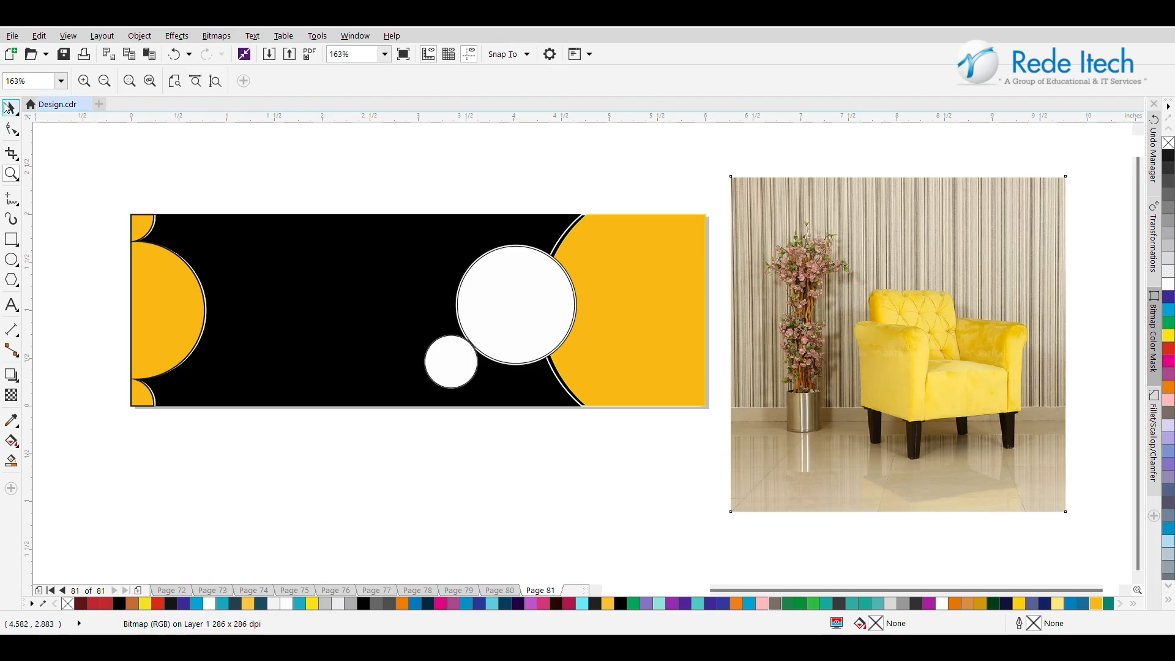
Step: PowerClip the yellow armchair photo inside the large white circle
click(955, 280)
right_click(954, 281)
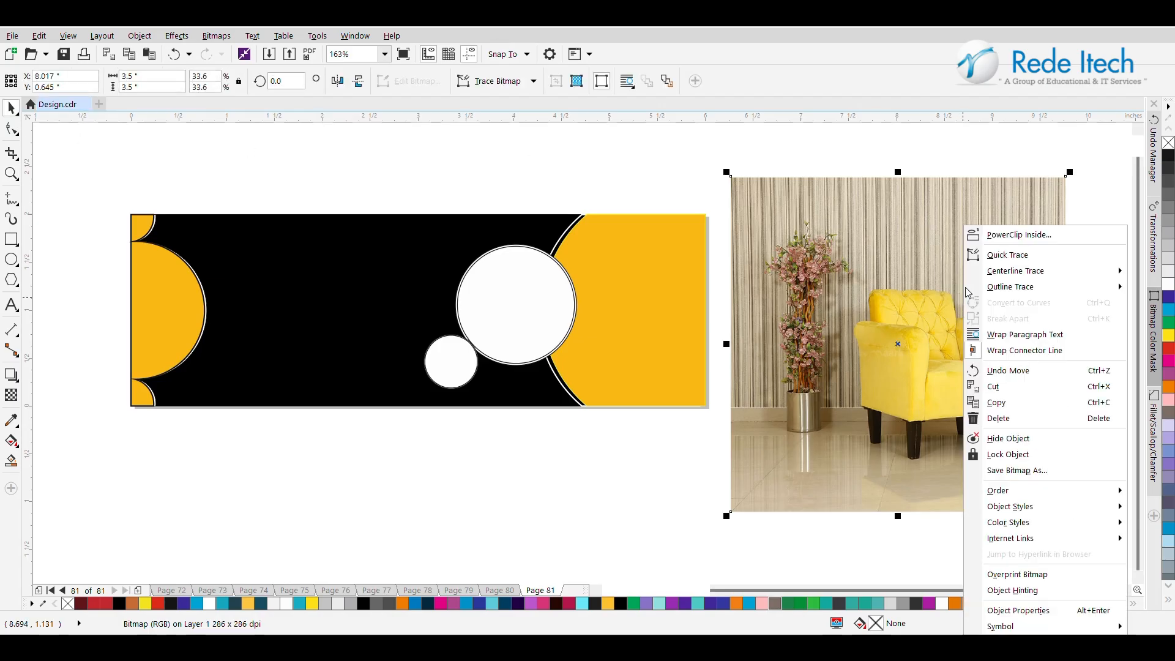
click(1010, 233)
click(514, 328)
Step: Edit the PowerClip contents, scaling the armchair photo to about 1.245 inch so it fits the large circle, and finish editing
right_click(496, 320)
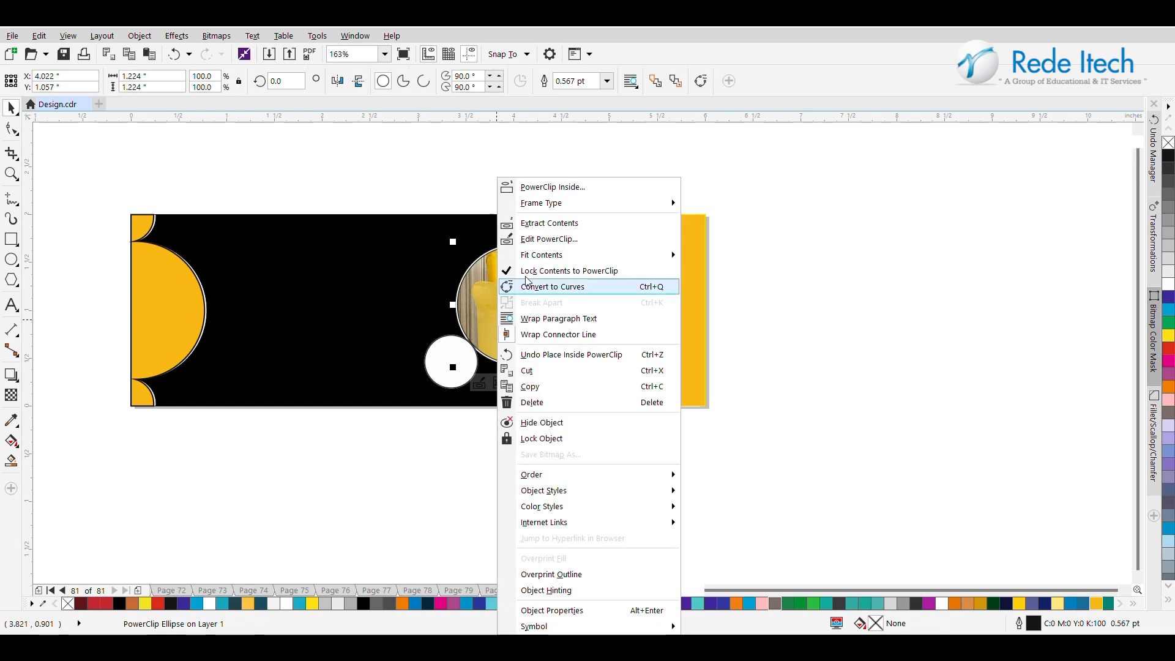
click(527, 236)
click(541, 316)
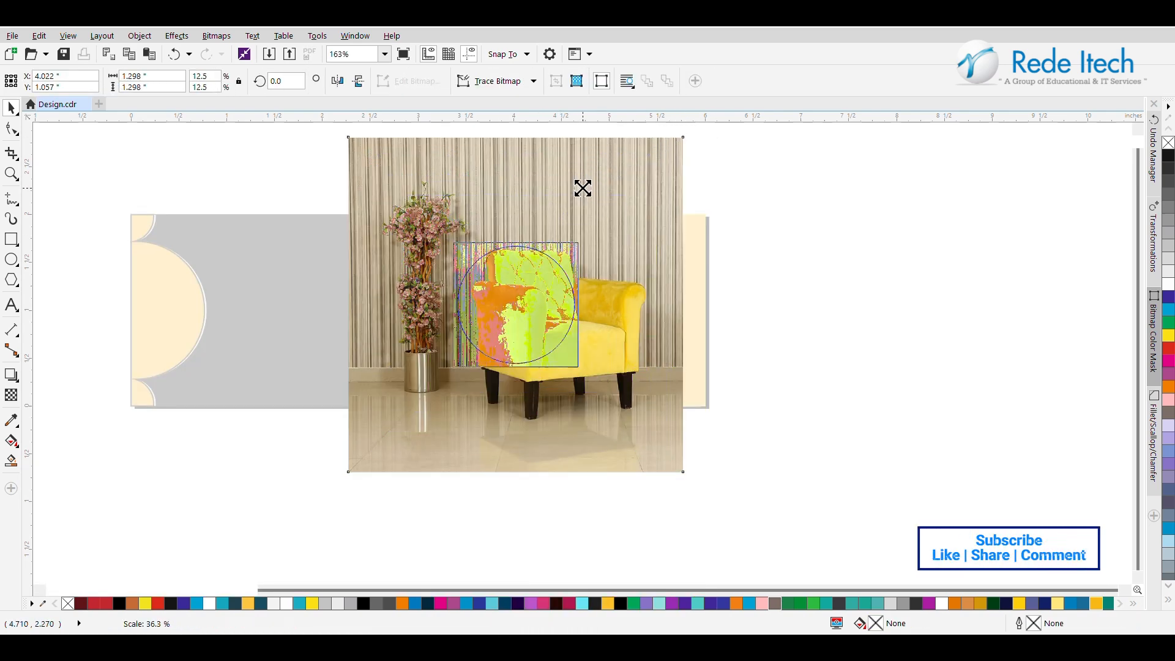
scroll(472, 254, up, 3)
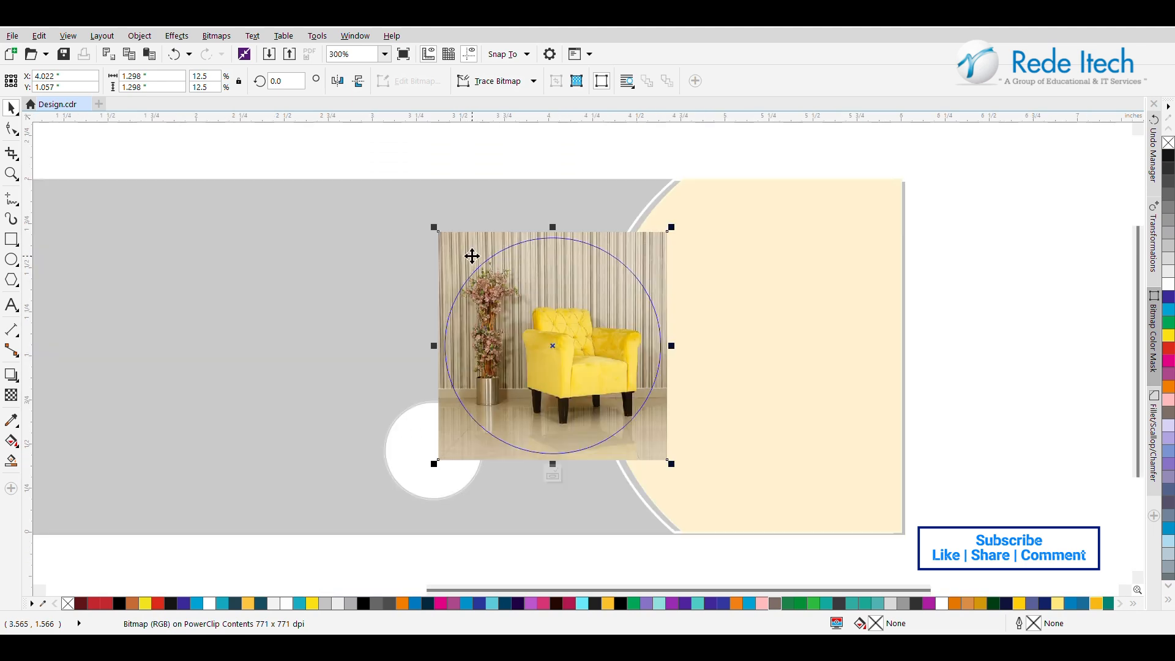
drag(671, 227, 667, 228)
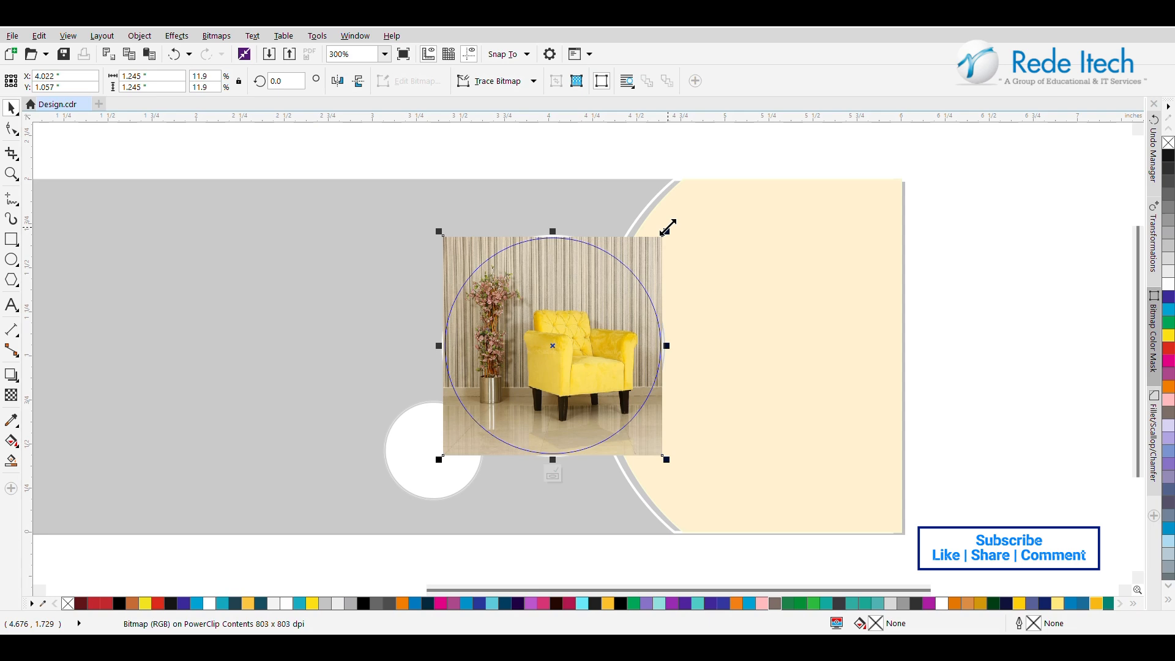
click(559, 479)
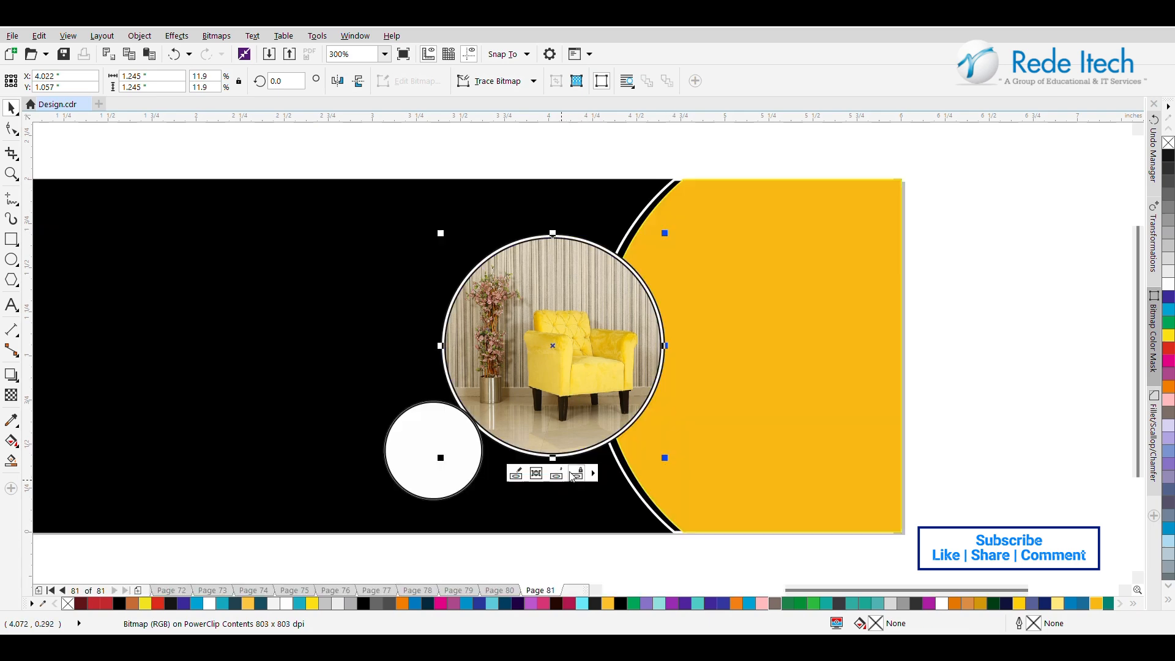
Step: Fill the small white circle with the gold colour of the banner's curved shapes
click(1010, 315)
click(434, 456)
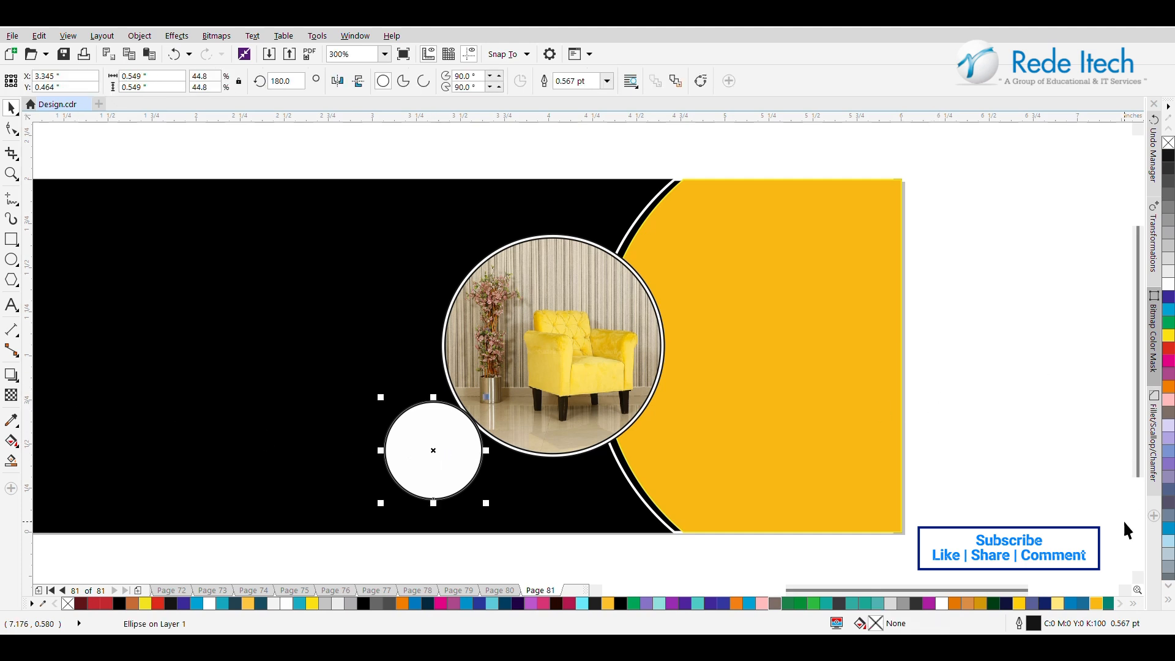
click(1133, 604)
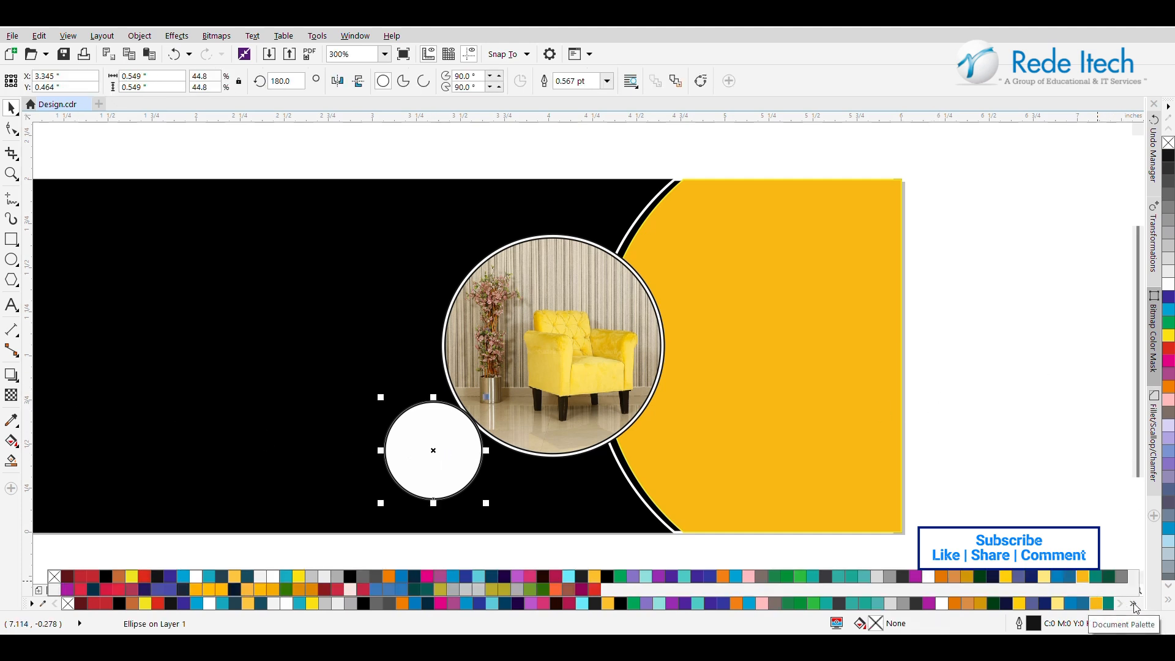
click(391, 577)
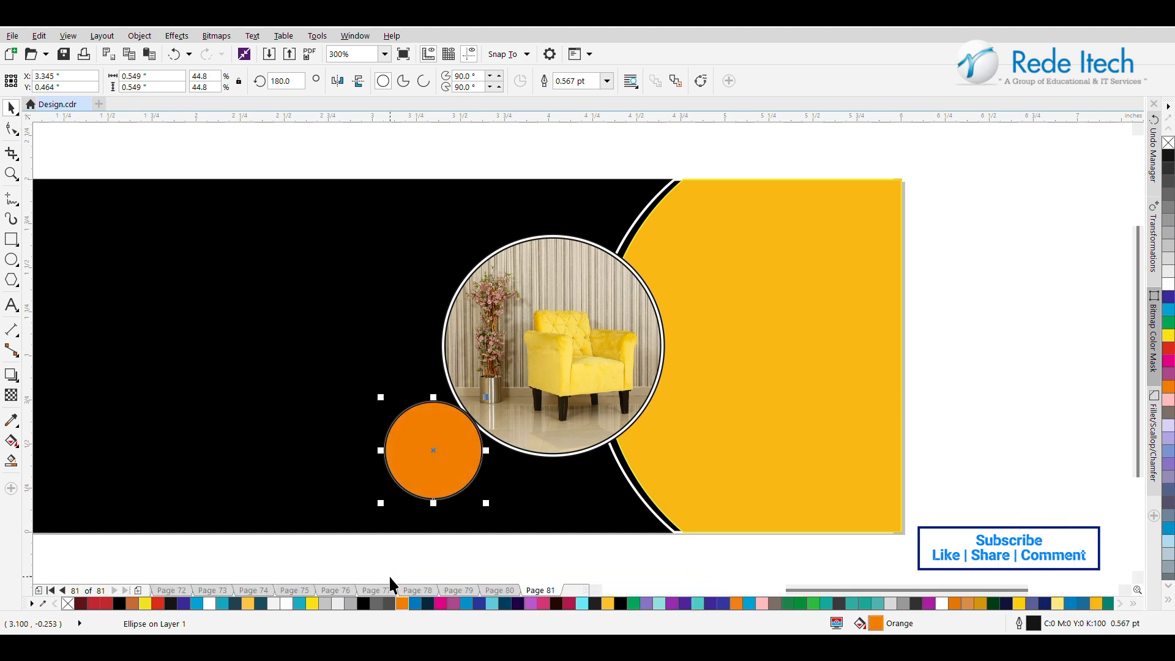
click(1097, 604)
click(975, 467)
Step: Add the artistic text "30%" in 24 pt Arial on the empty area beside the banner
click(11, 306)
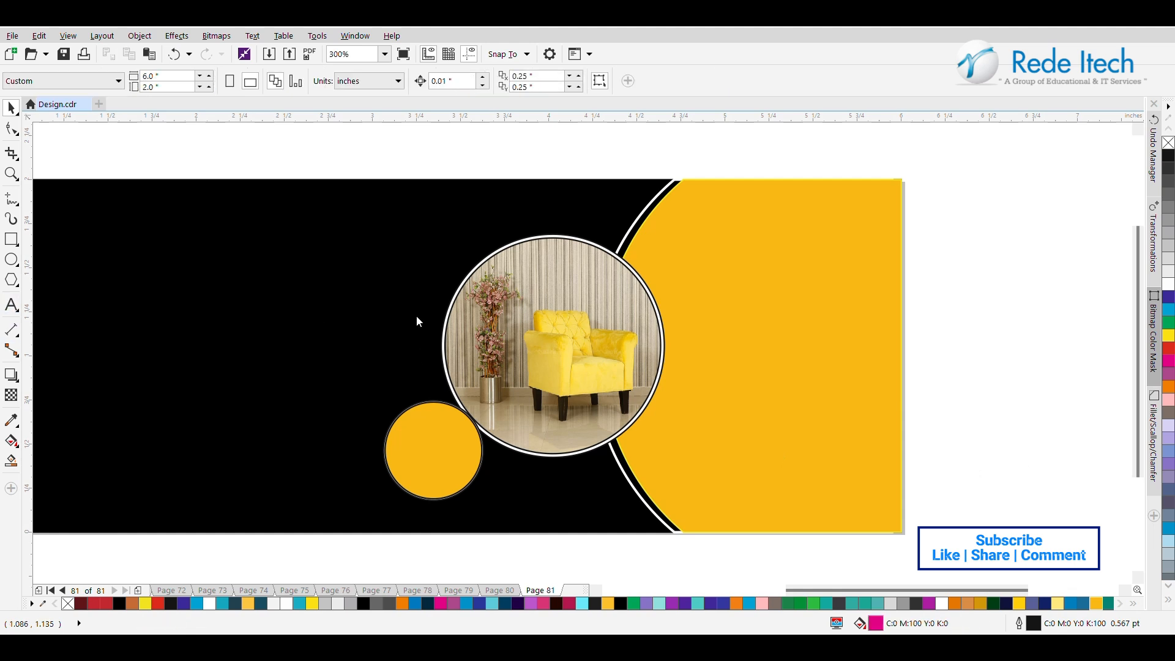
click(931, 330)
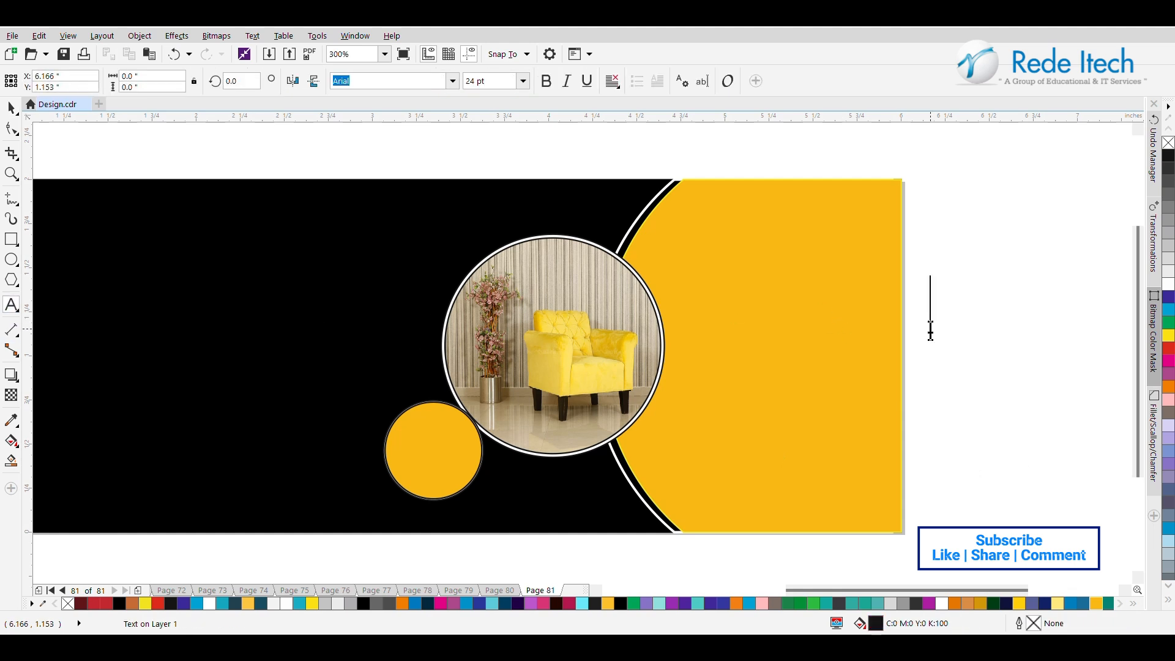
text(30)
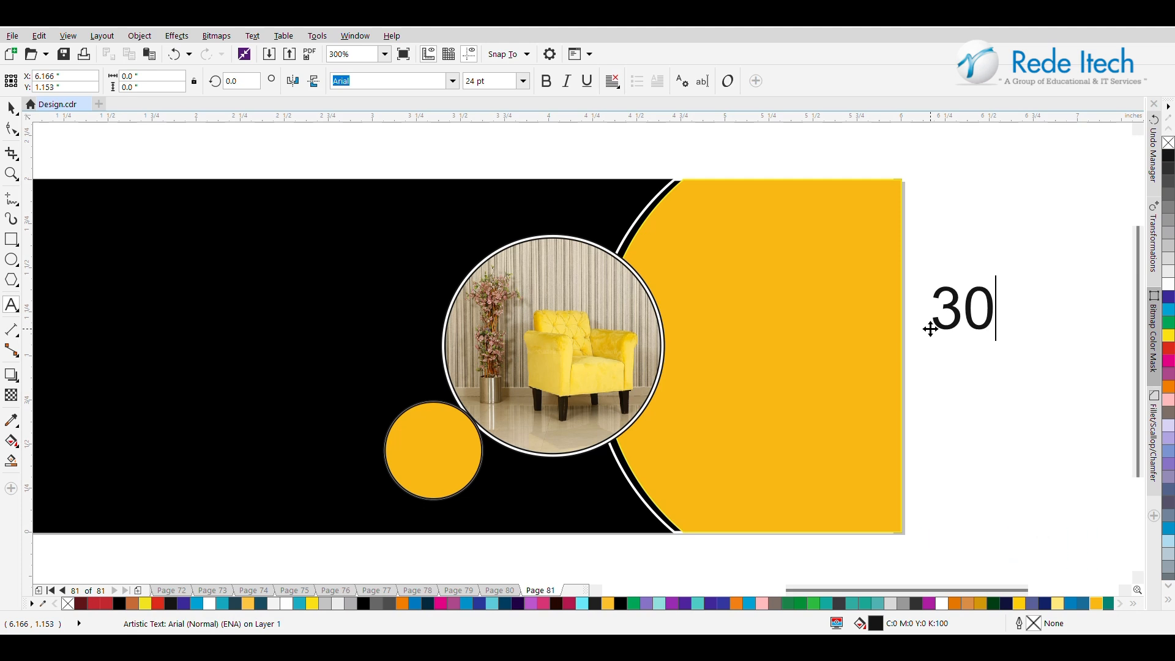
text(%)
key(Escape)
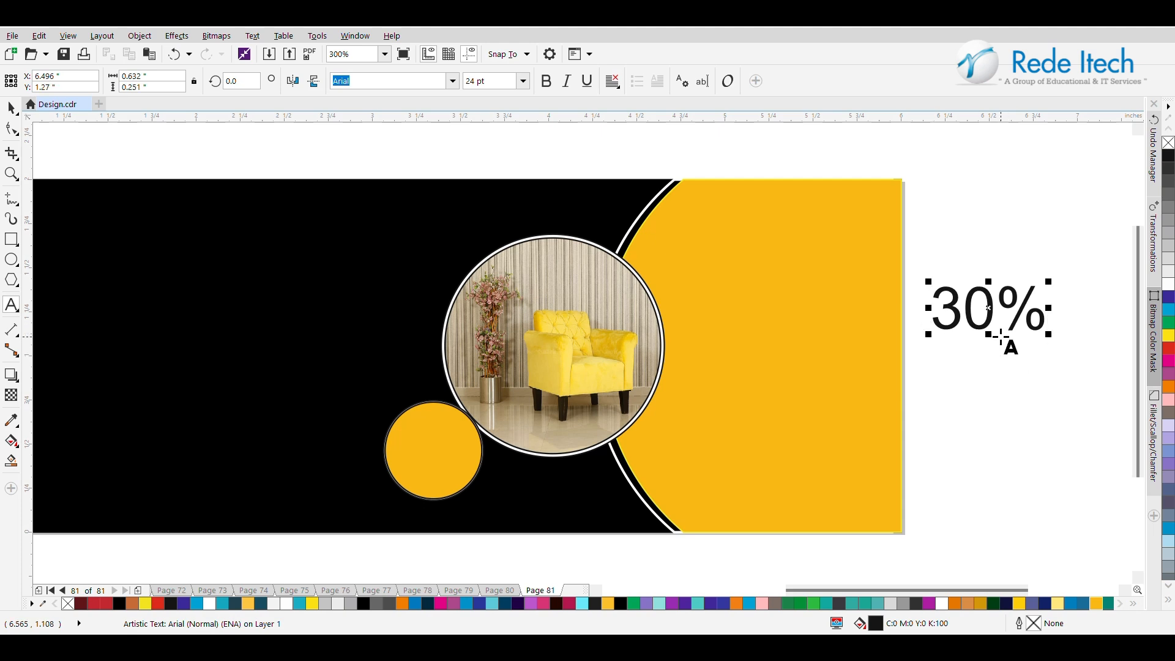
Step: Insert "UP TO" as a separate line above "30%" in the text
click(937, 314)
text(u)
key(BackSpace)
text(UP TO3)
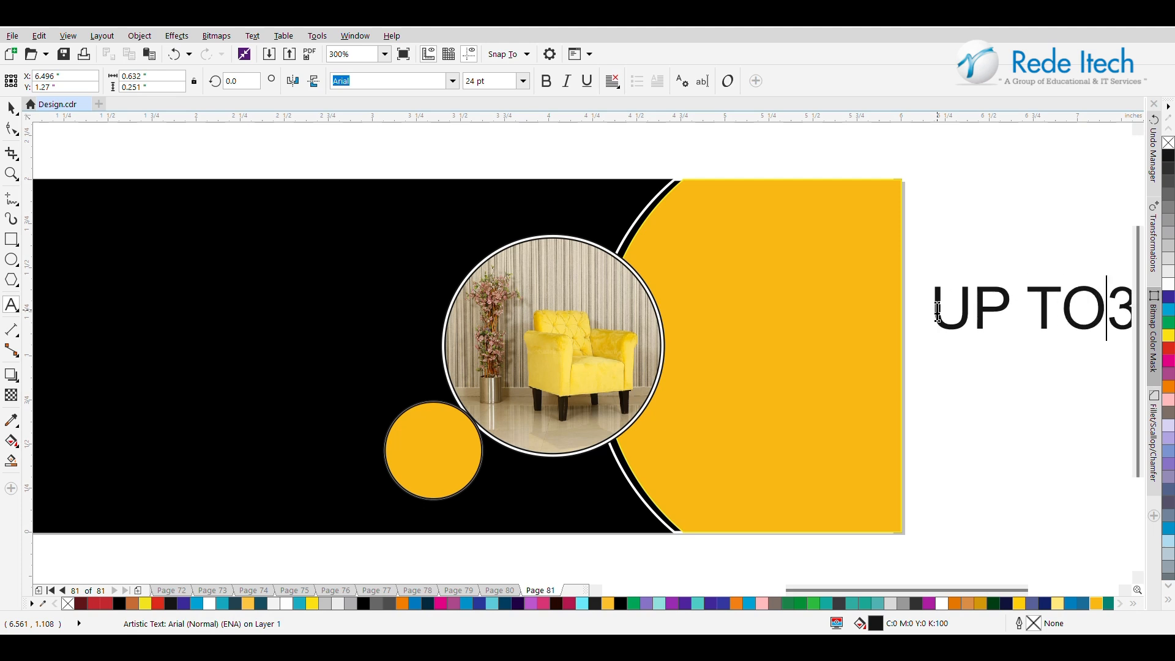
key(Return)
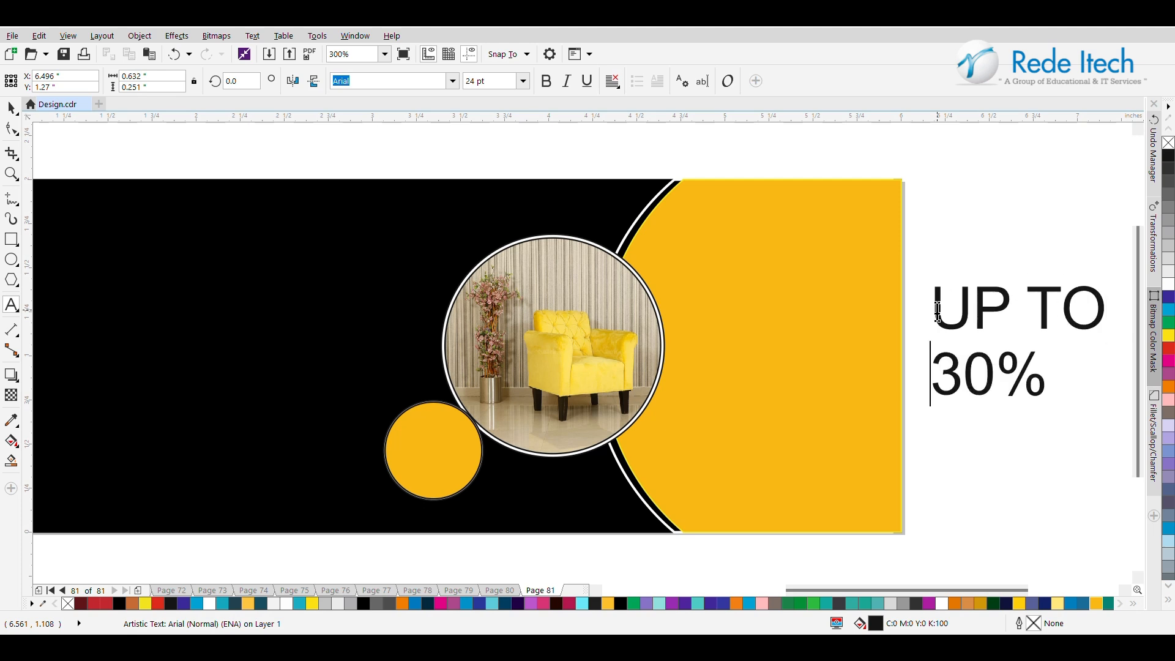
Step: Add "DISCOUNT" as a third line below "30%" in the offer text
key(Return)
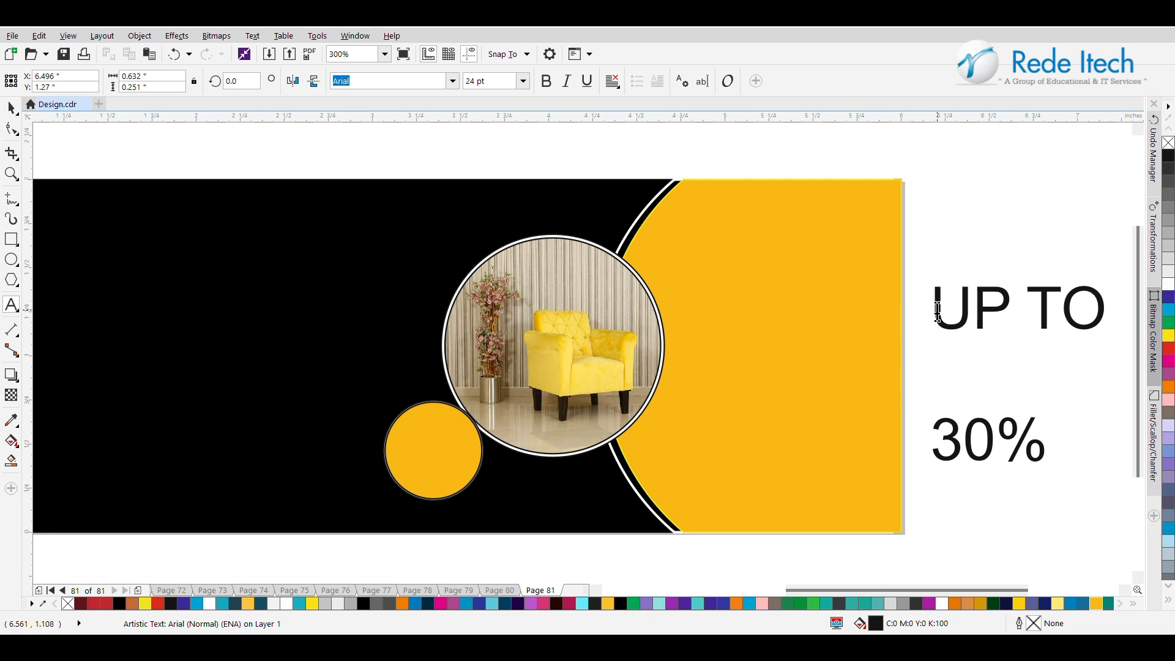
key(BackSpace)
key(Down)
key(Return)
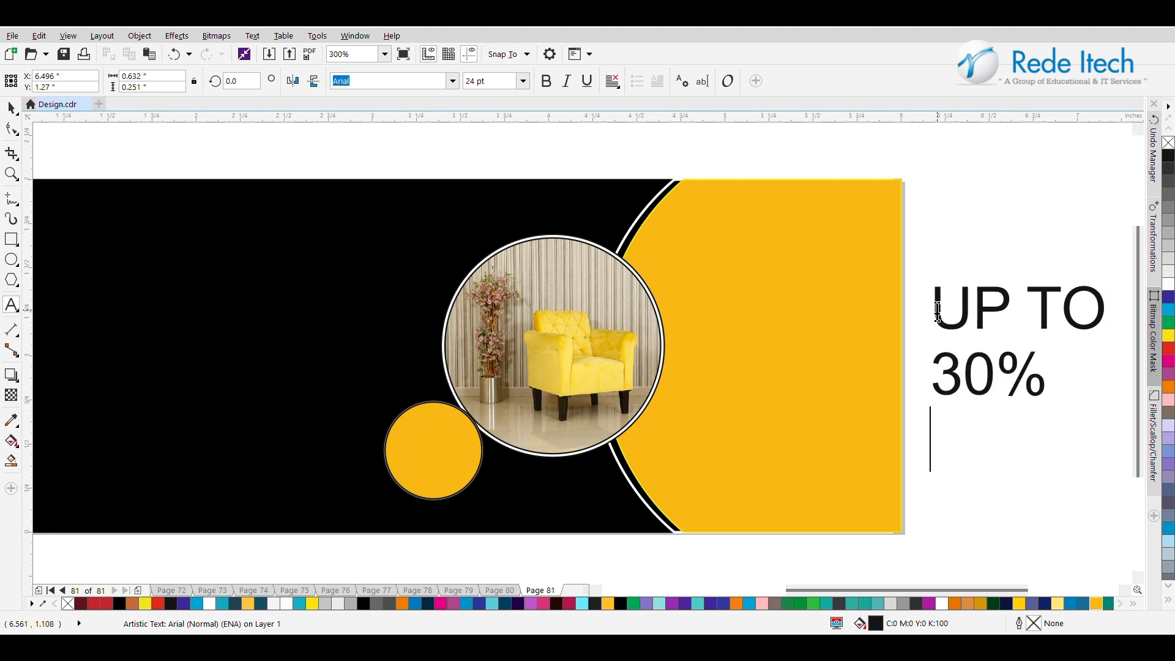
text(DICOUNT)
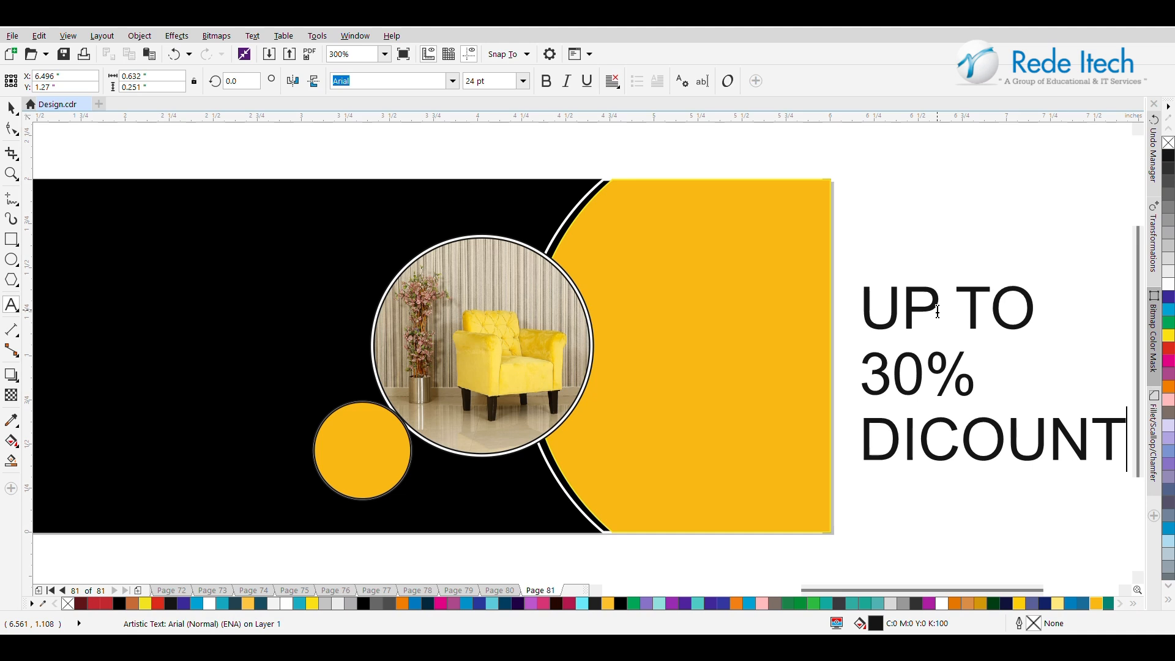
double_click(922, 453)
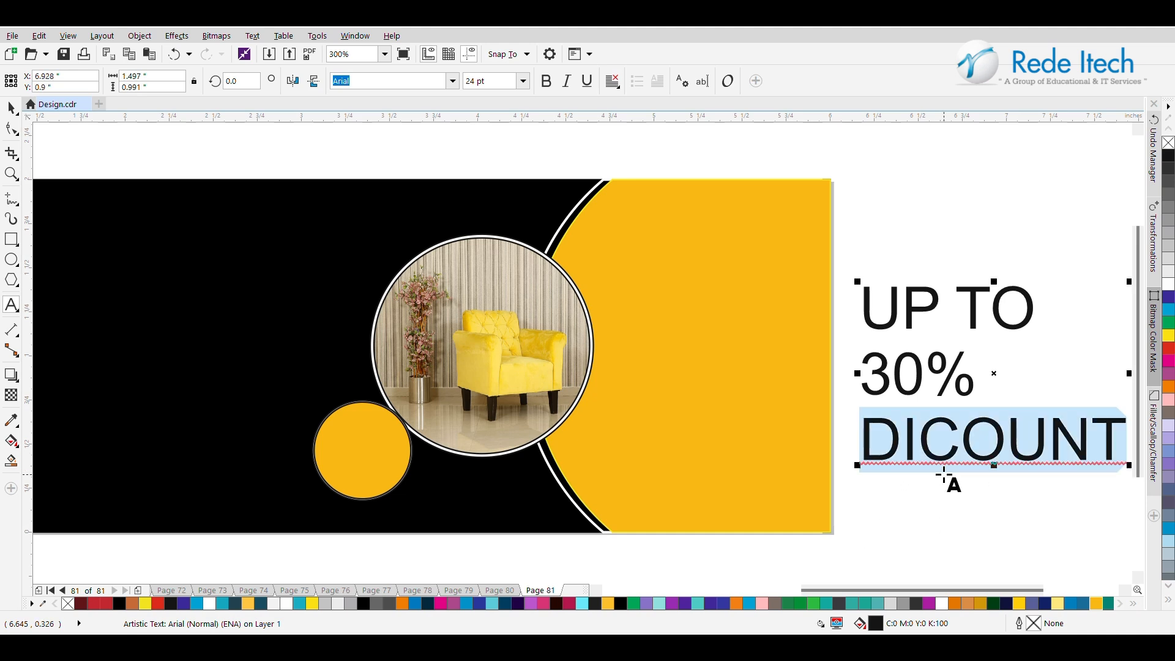
click(930, 435)
text(S)
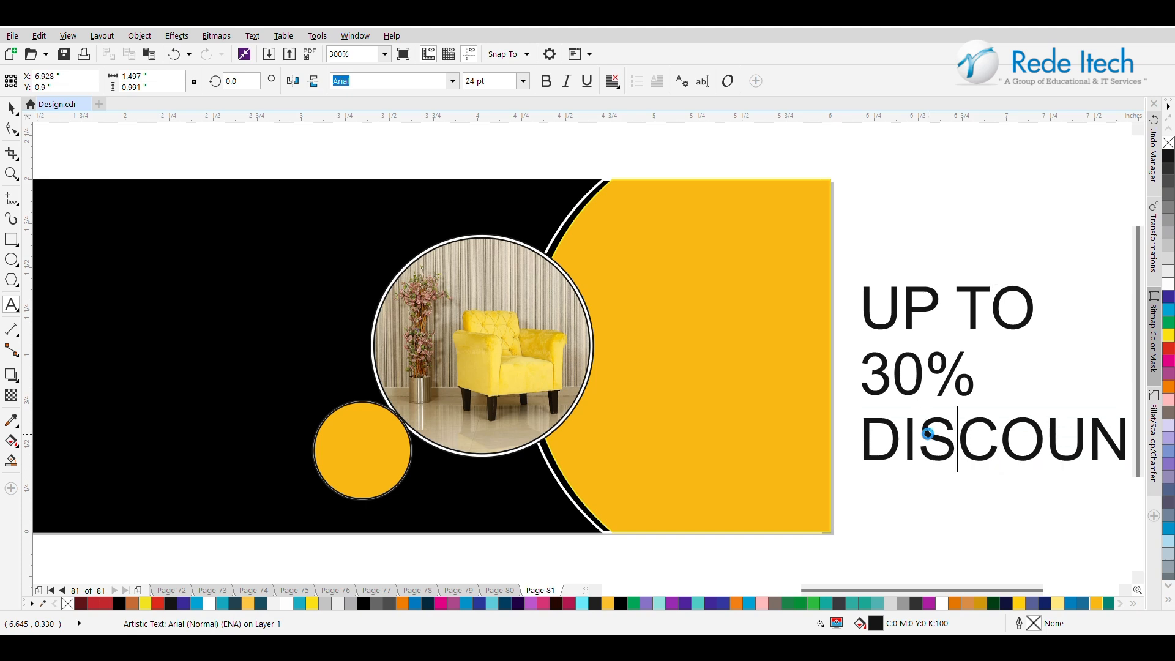
scroll(928, 434, down, 2)
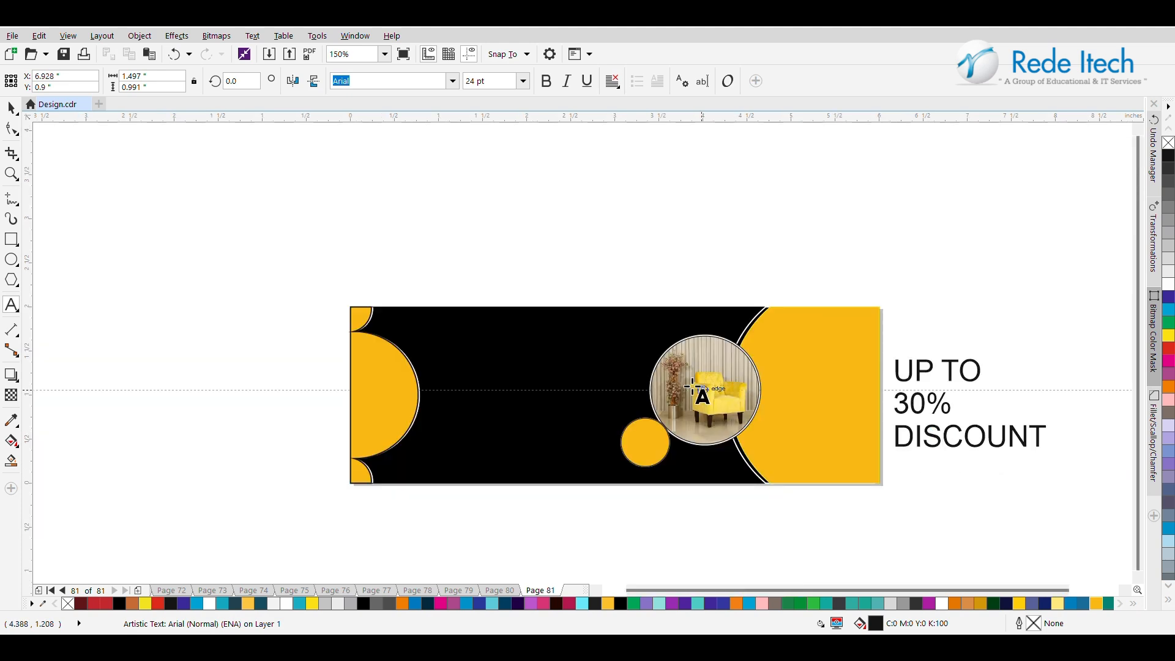
Step: Centre-align the three offer text lines and set "30%" in the Arial MT Black font
key(ctrl+a)
key(ctrl+e)
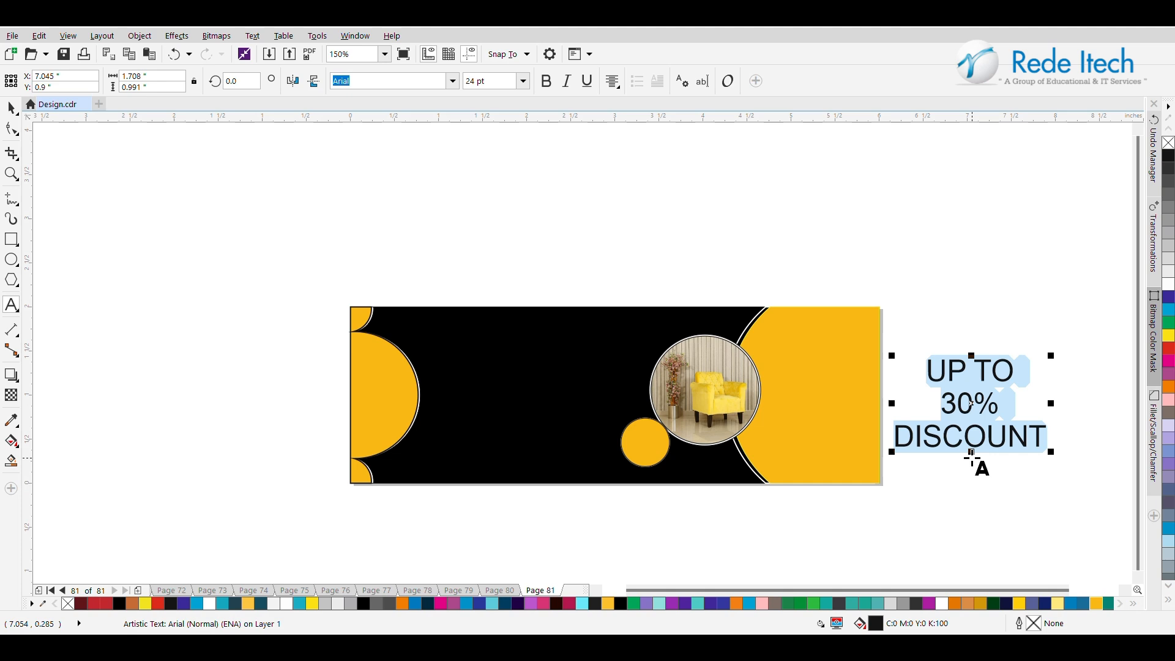
click(999, 404)
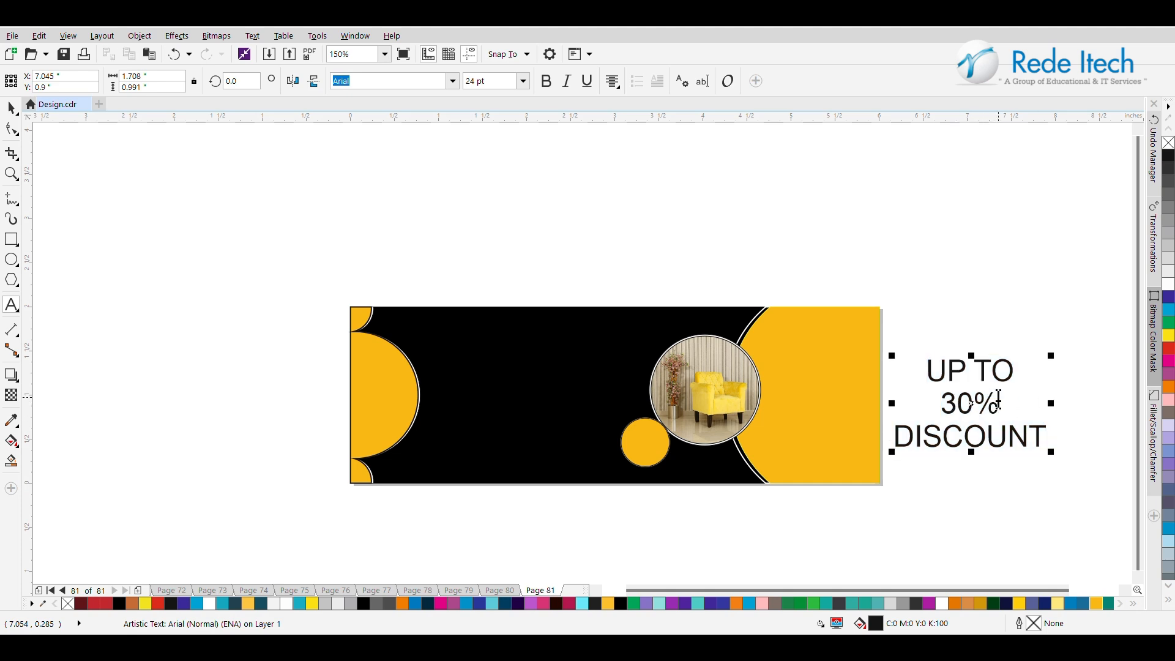
drag(1000, 403, 918, 402)
click(549, 84)
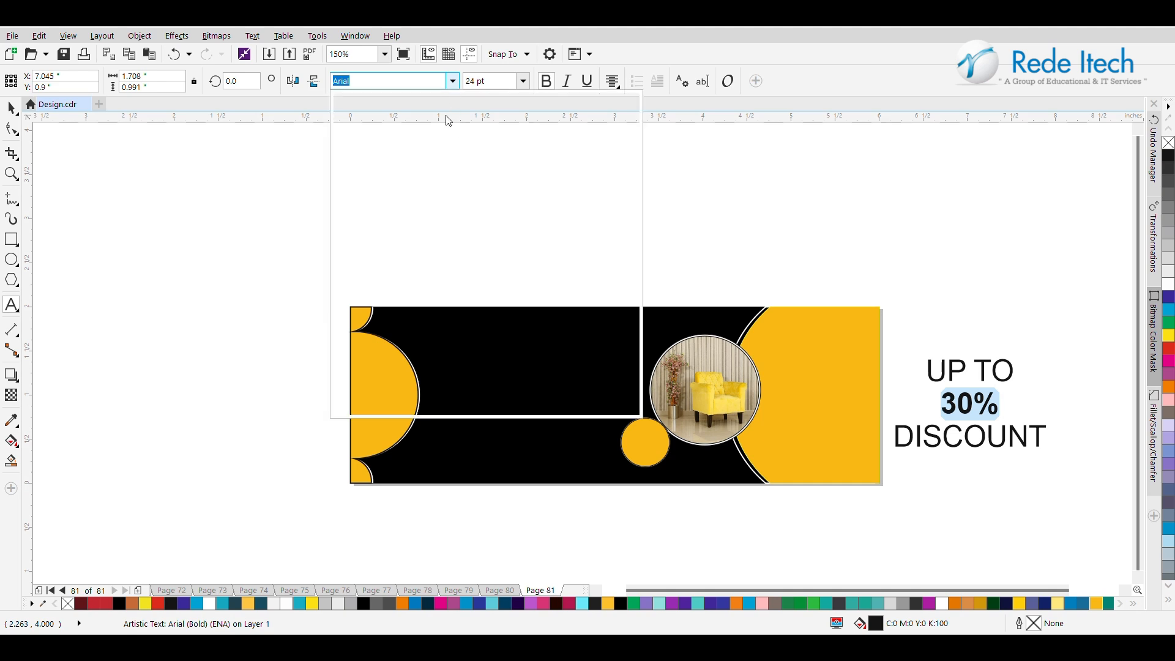
click(431, 162)
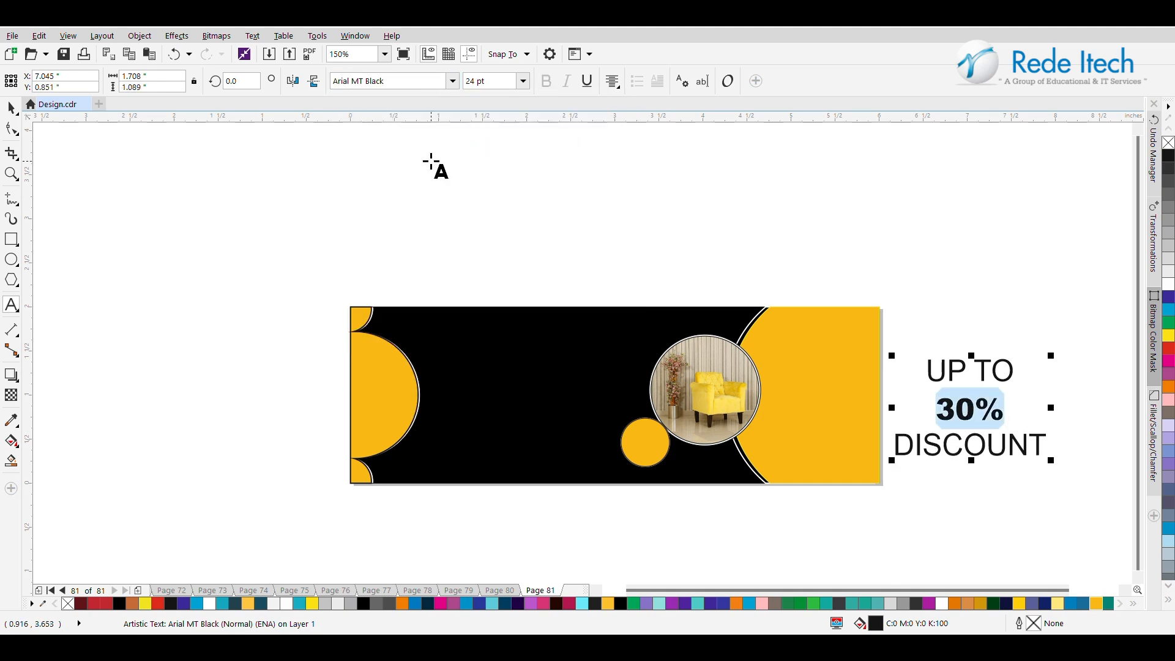
Step: Set the "UP TO" and "DISCOUNT" lines of the offer text in the Avalon font
drag(1019, 369, 895, 366)
drag(935, 409, 910, 450)
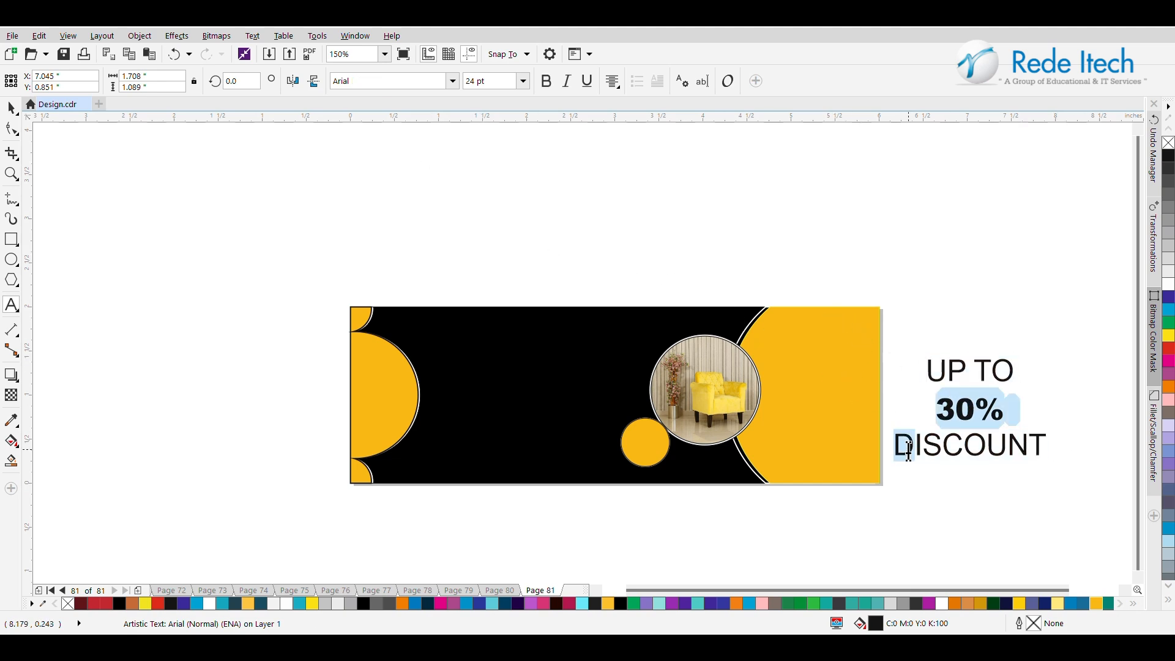
drag(1003, 370, 924, 368)
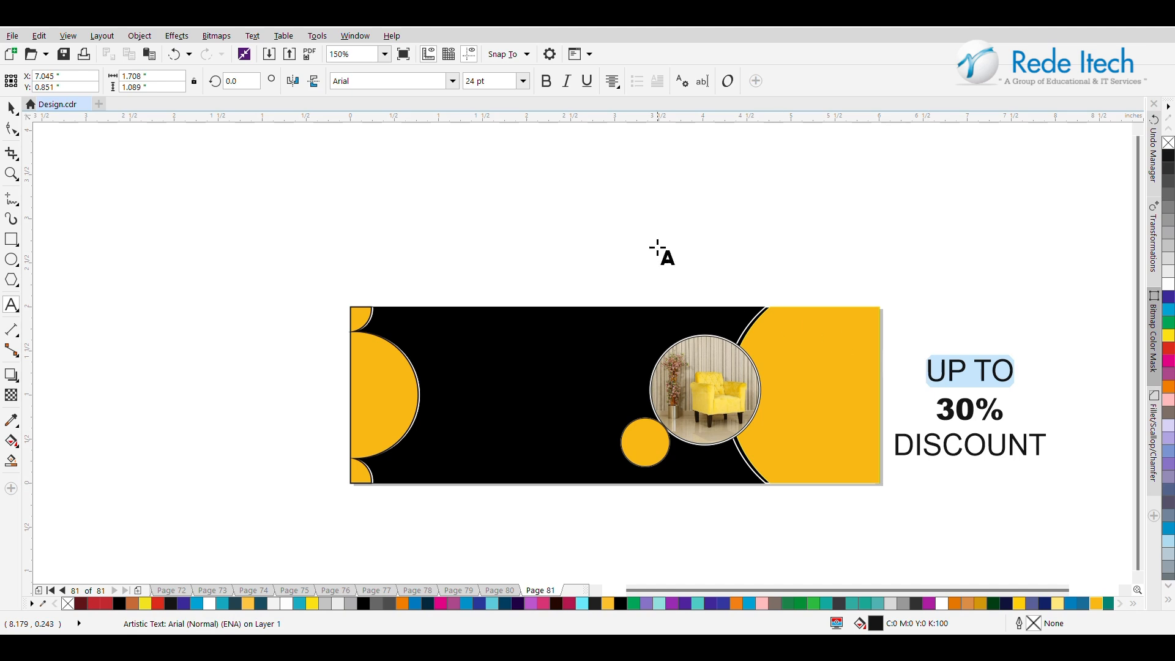
click(456, 89)
click(435, 156)
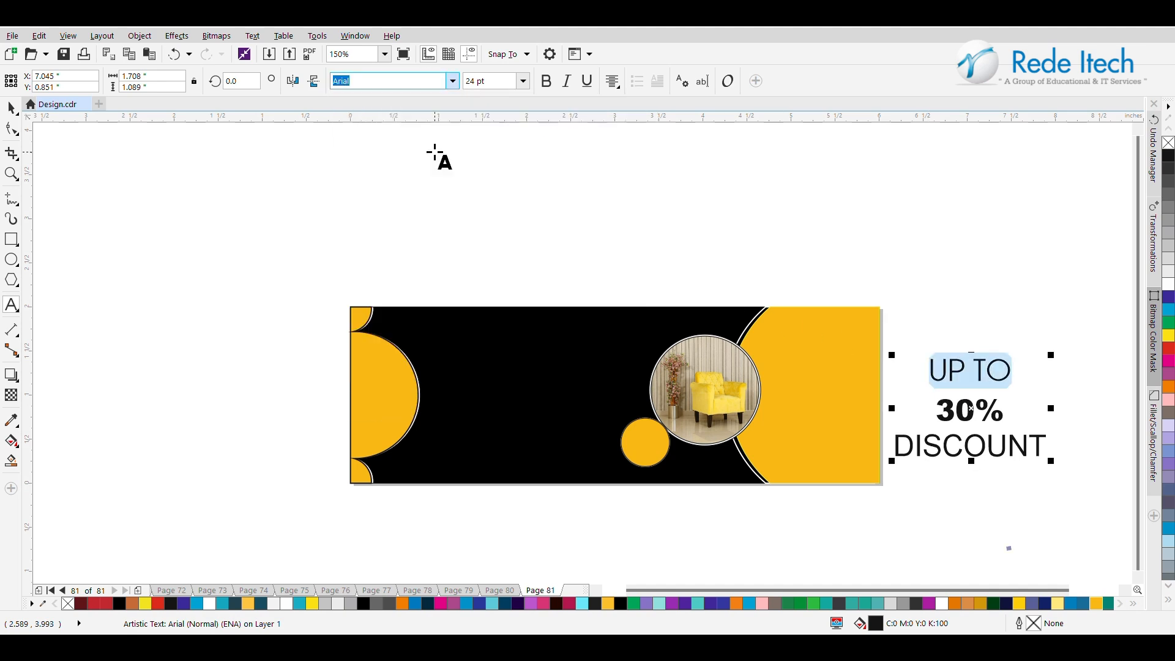
click(898, 447)
drag(892, 447, 1048, 446)
click(446, 81)
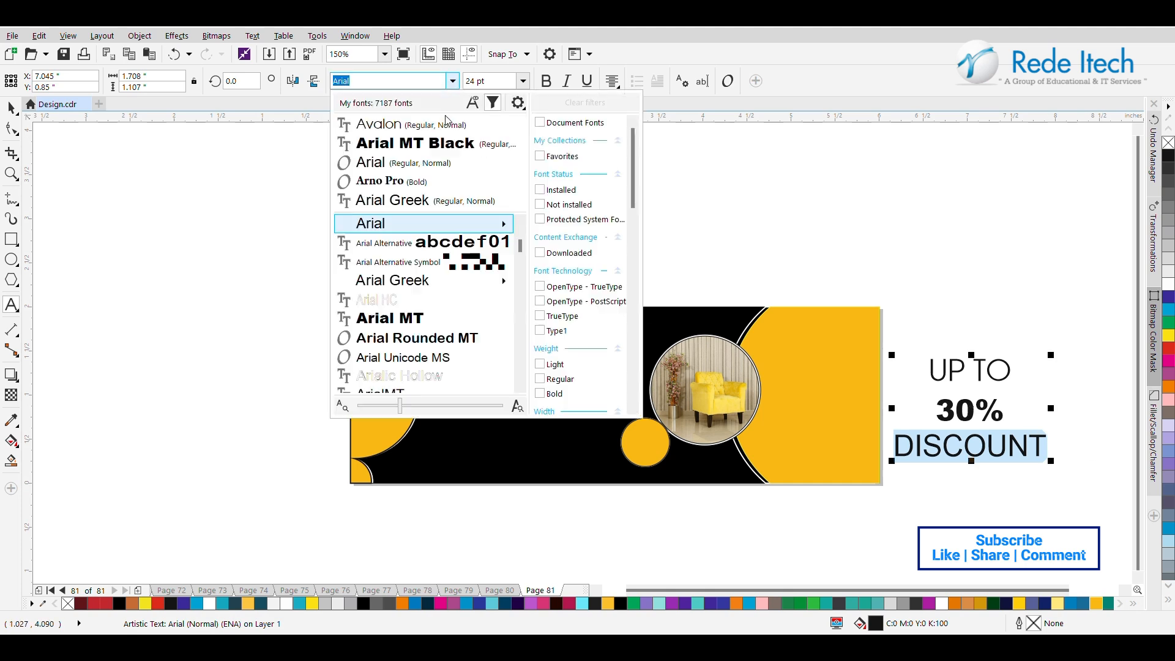
click(444, 127)
Step: Tighten the line spacing of the offer text with the Shape tool, leaving it about 0.96 inch high
click(12, 128)
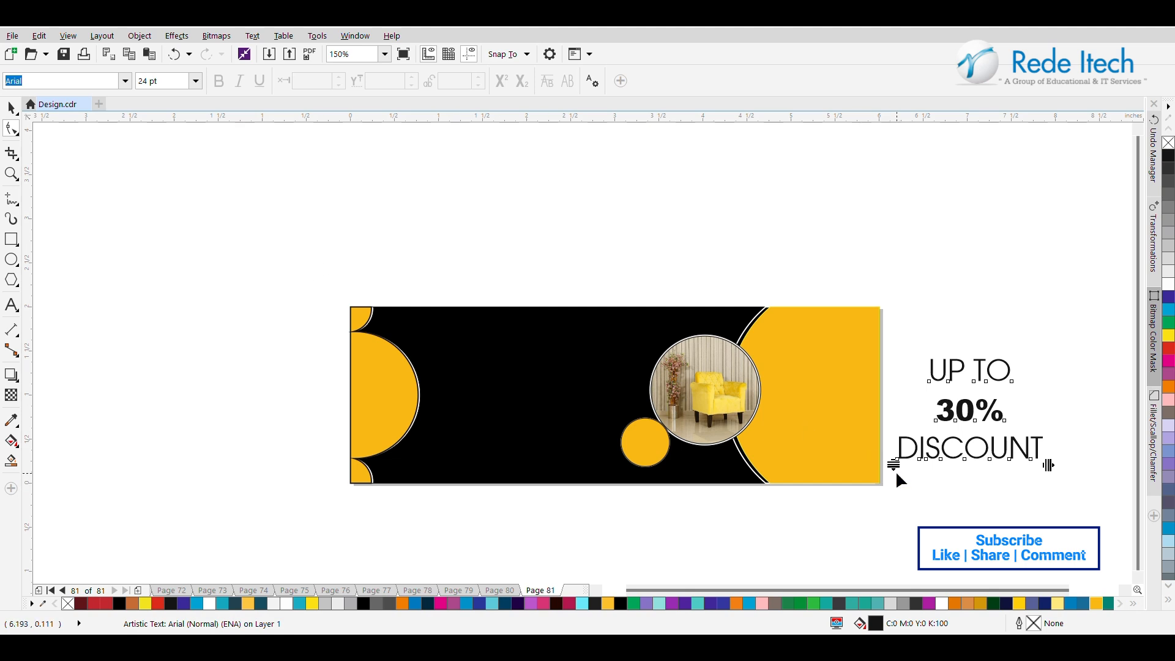
drag(894, 465, 894, 439)
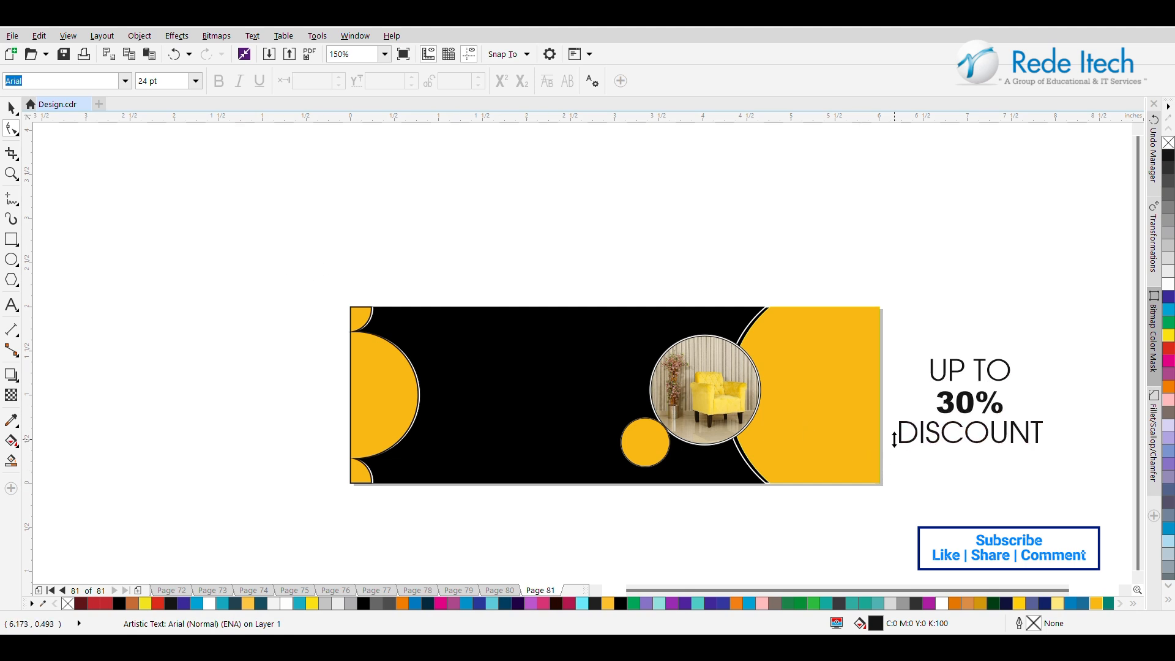
key(space)
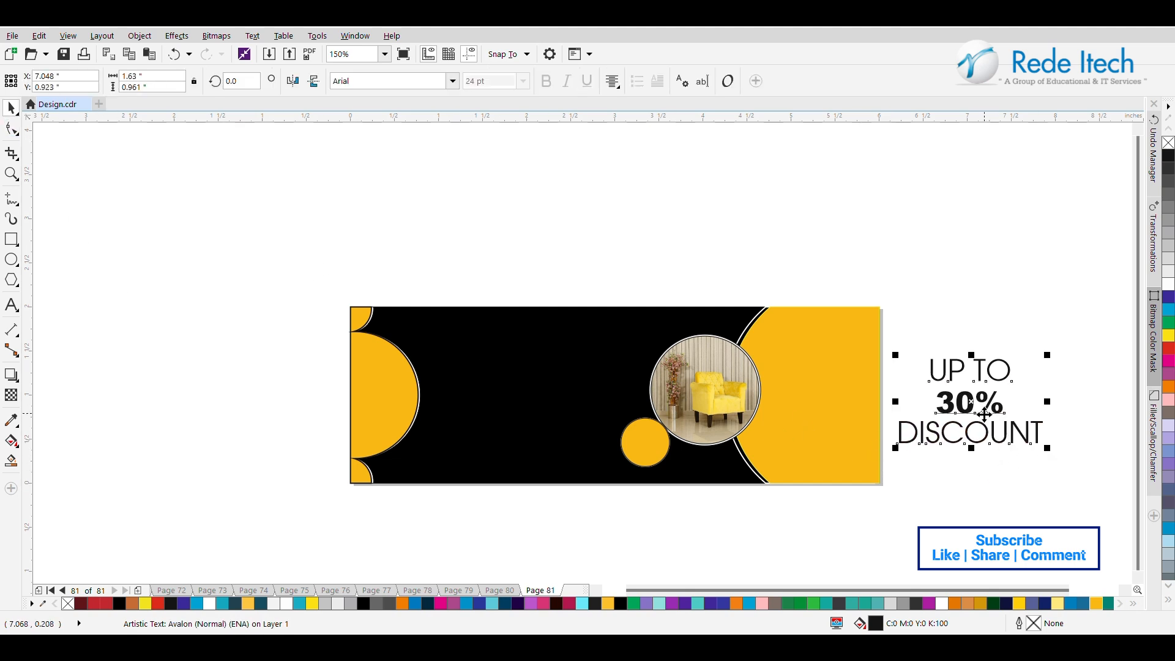
Step: Shrink the offer text to fit inside the small gold circle and centre it on the circle horizontally and vertically
drag(971, 401, 650, 435)
drag(732, 387, 641, 453)
scroll(646, 436, up, 3)
shift+click(687, 397)
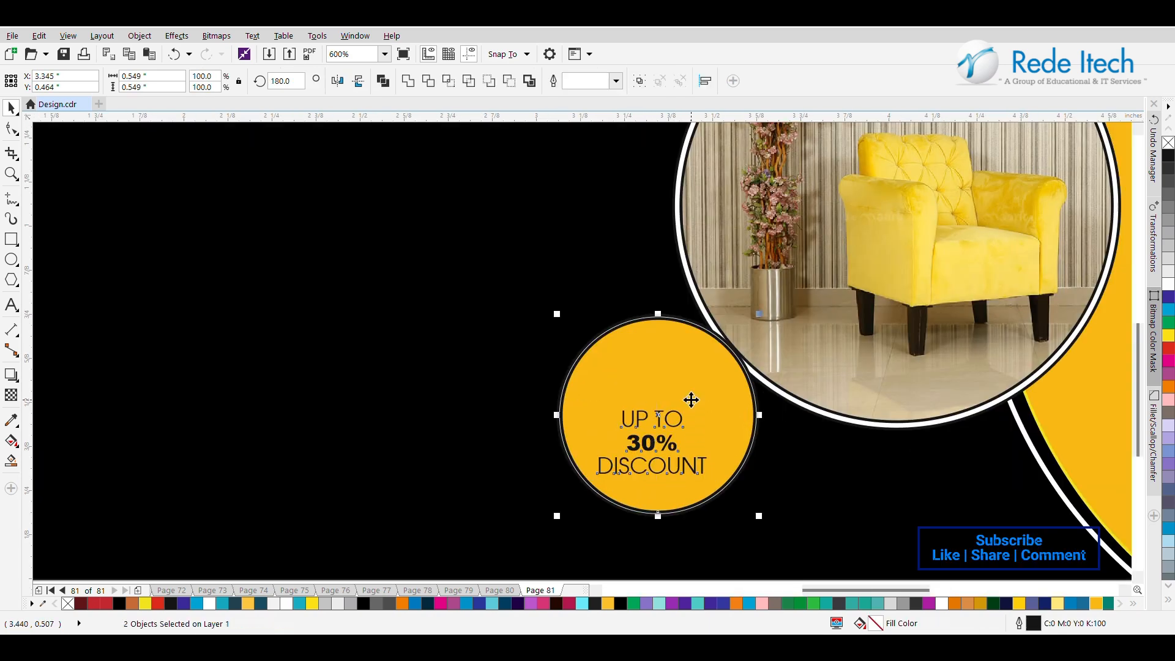
key(e)
key(c)
click(692, 396)
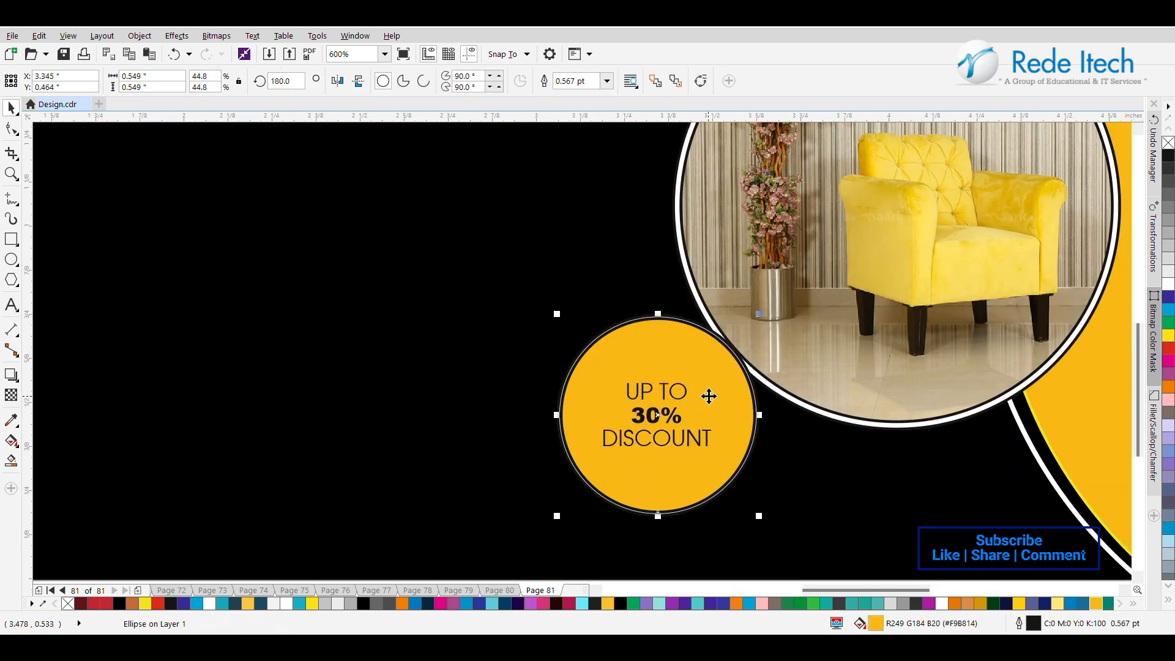
Step: Enlarge the offer text about its centre to about 0.39 inch wide inside the small gold circle
click(673, 405)
mouse_move(716, 380)
mouse_down()
mouse_move(727, 361)
mouse_move(733, 369)
mouse_up()
shift+click(735, 407)
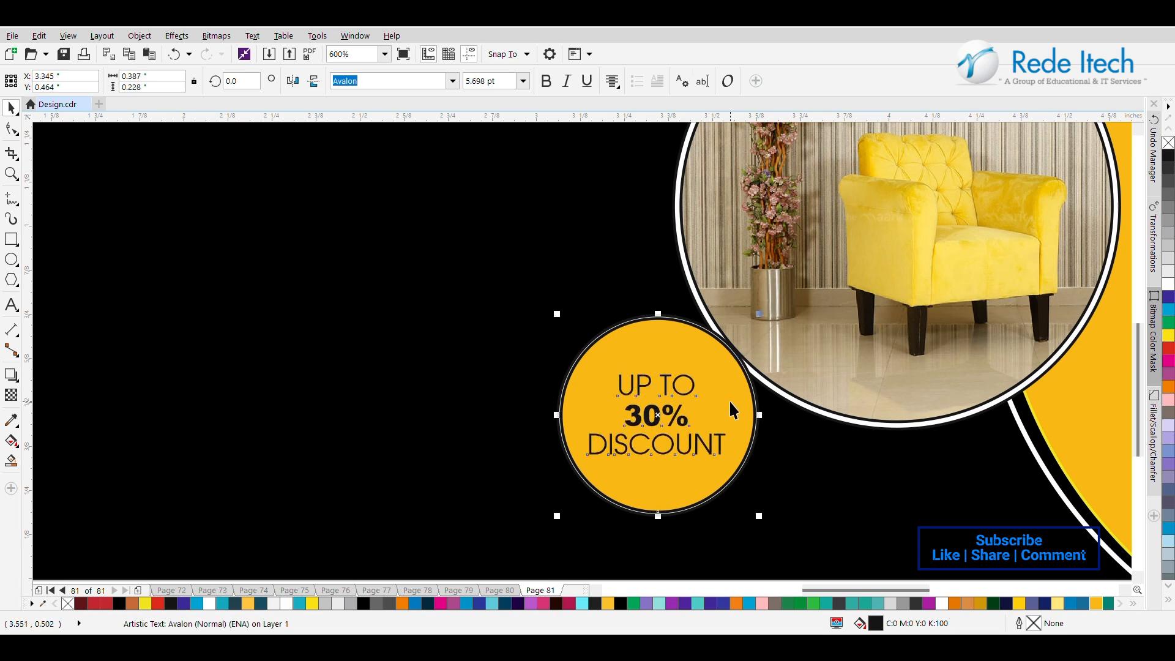
scroll(730, 402, down, 2)
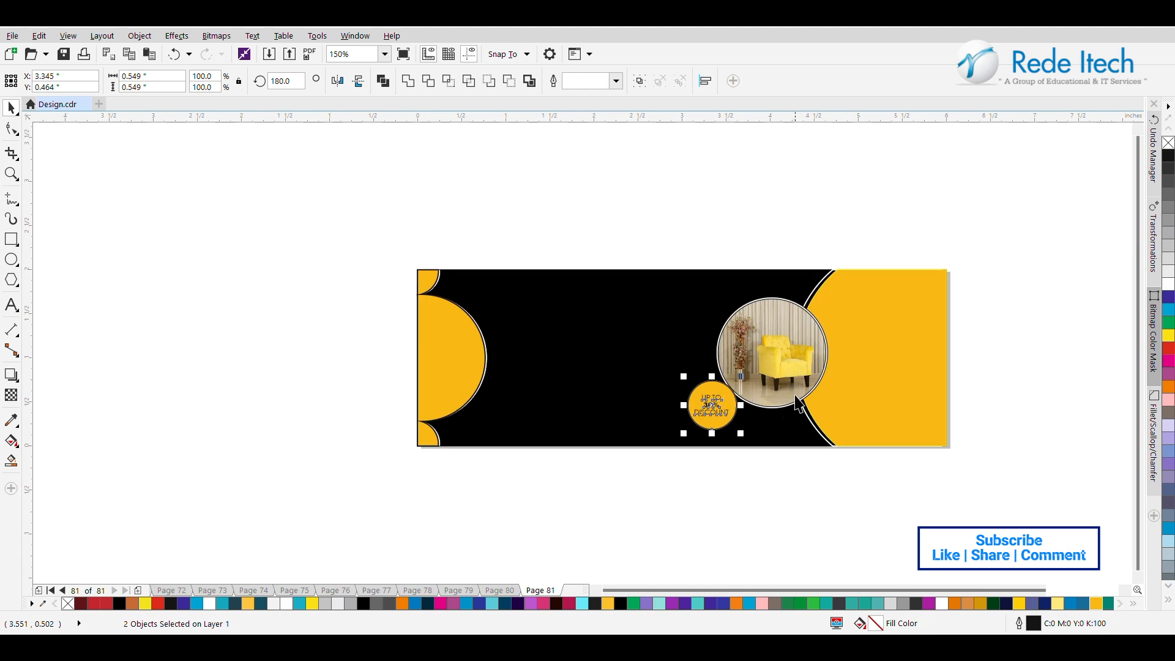
click(388, 339)
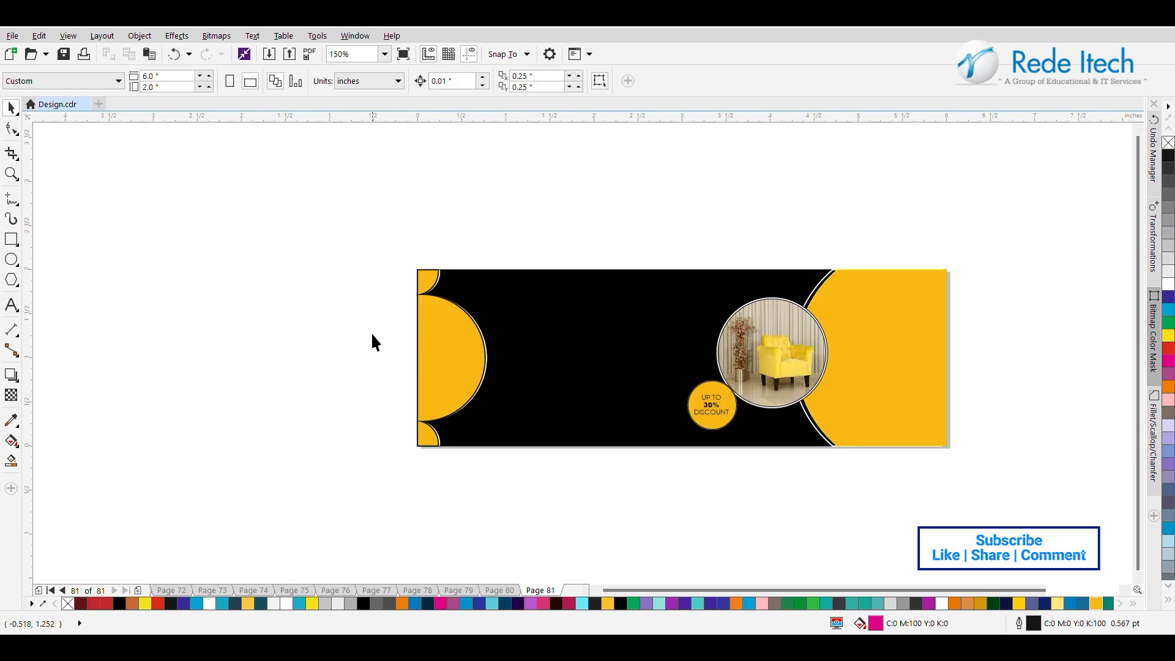
Step: Place the "Simple & Modern" and "Furniture" heading on the banner's black area, about 2.05 inches wide, and fill "Simple & Modern" white
drag(400, 184, 58, 350)
drag(231, 288, 607, 326)
drag(716, 355, 683, 346)
ctrl+click(602, 295)
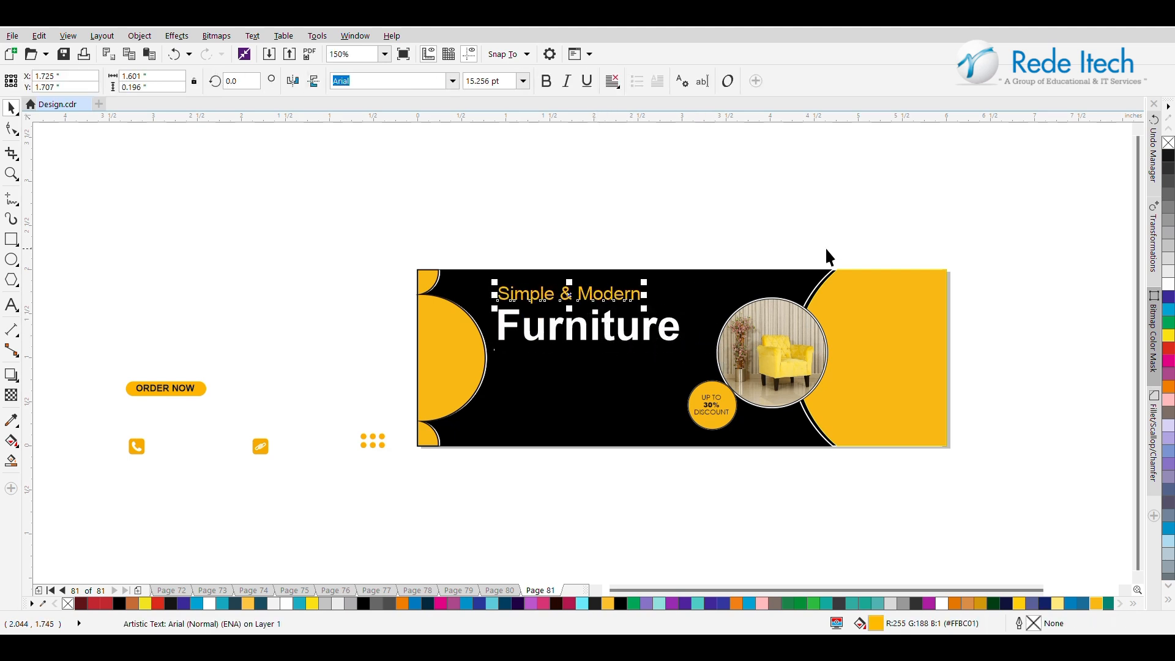
click(1167, 289)
Step: Sample the gold of the ORDER NOW button and apply it to the banner's curved shapes and the "Furniture" text
ctrl+click(575, 325)
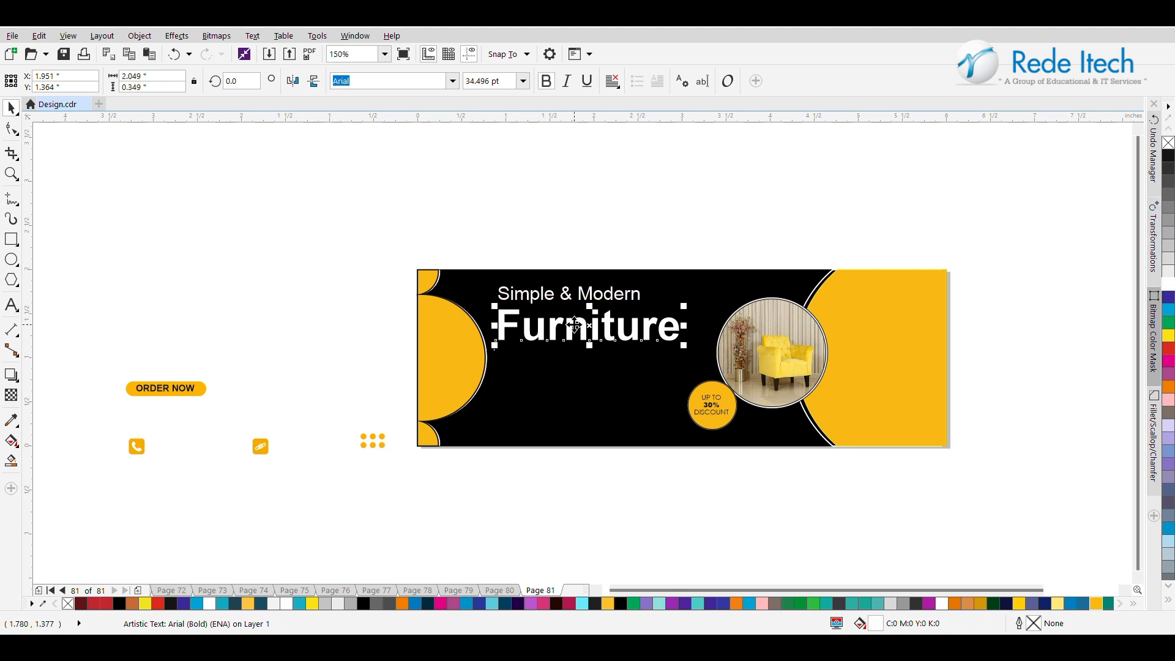
click(11, 419)
click(209, 383)
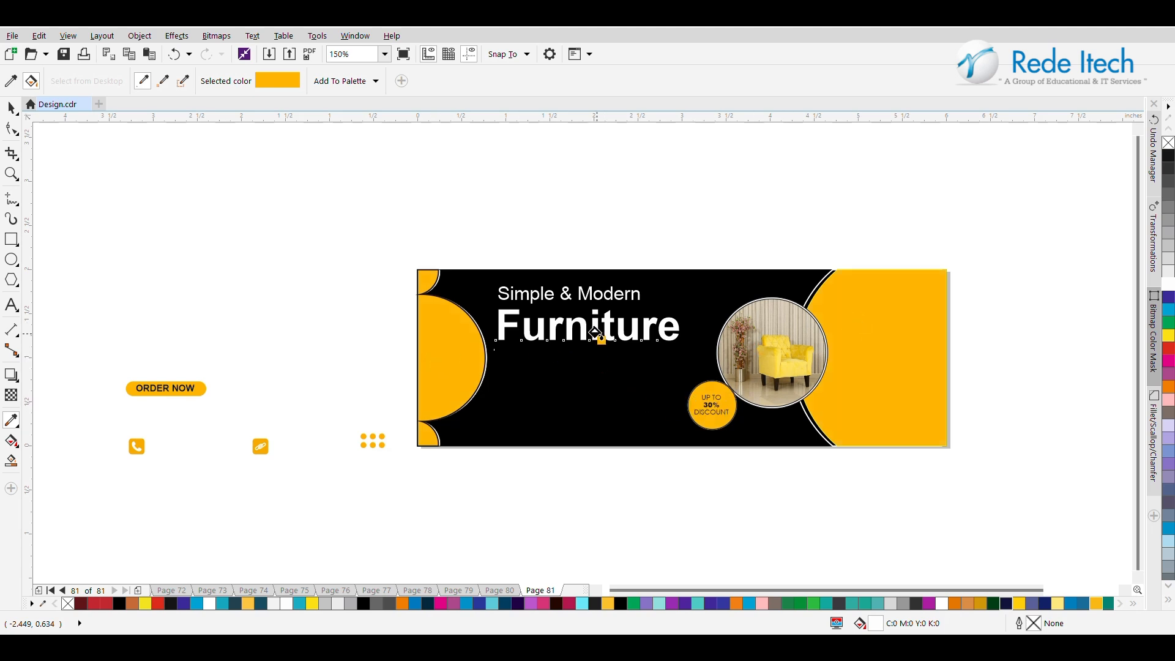
click(595, 334)
click(11, 108)
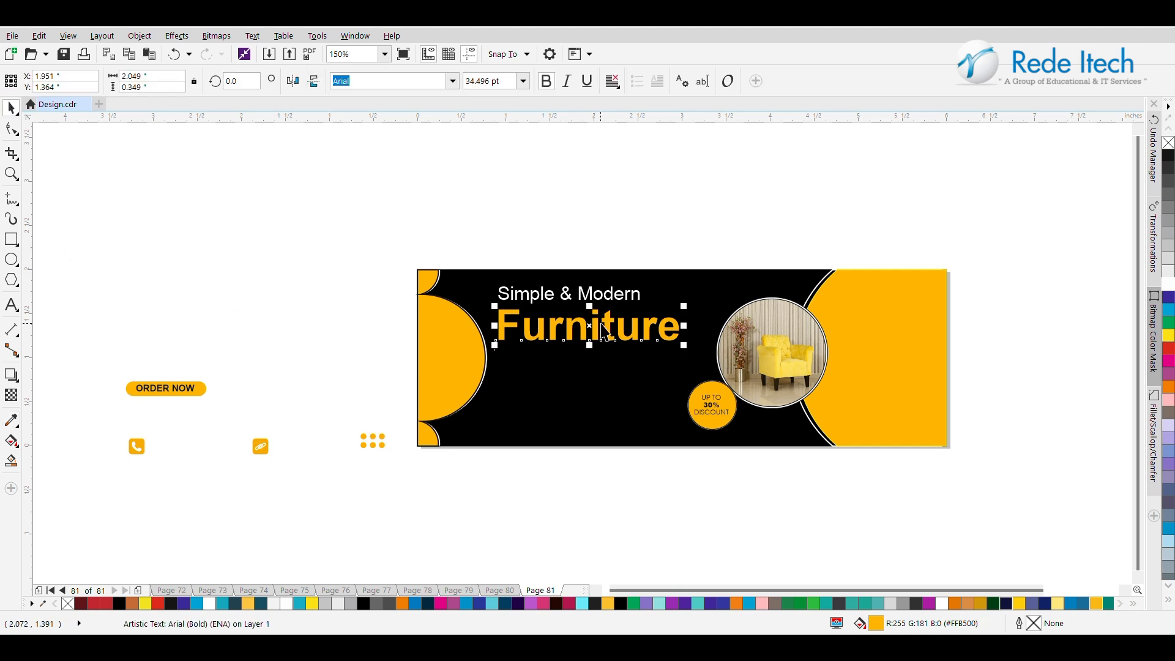
Step: Shorten "Simple & Modern" to "Modern" and change the word to UPPERCASE
shift+click(588, 292)
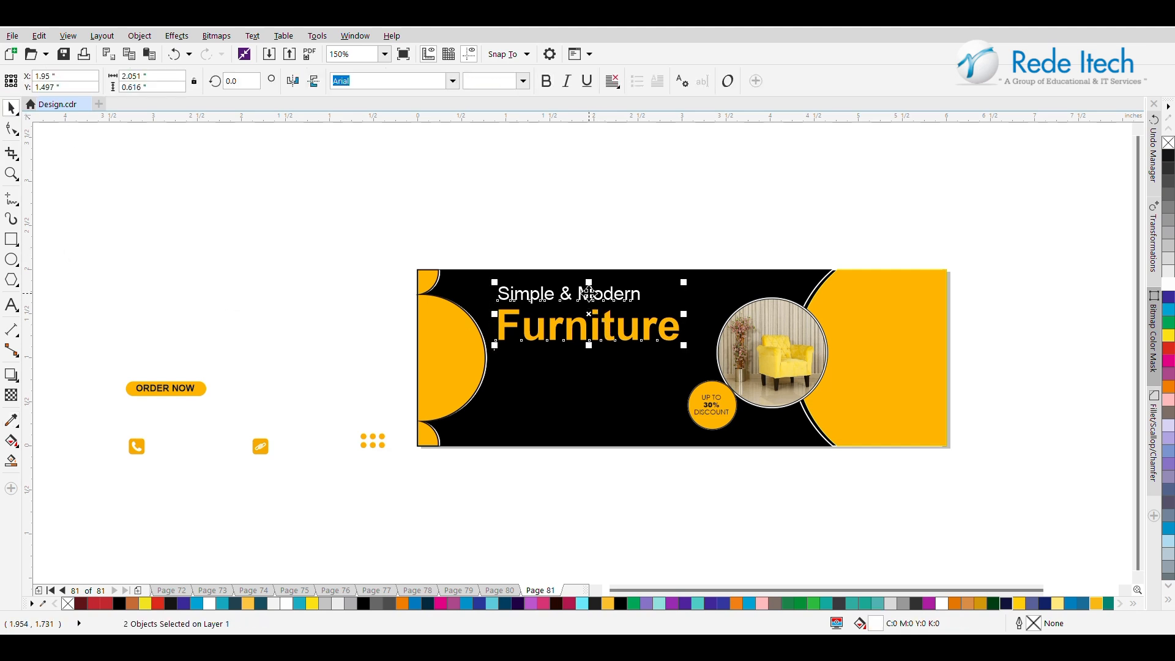
click(512, 262)
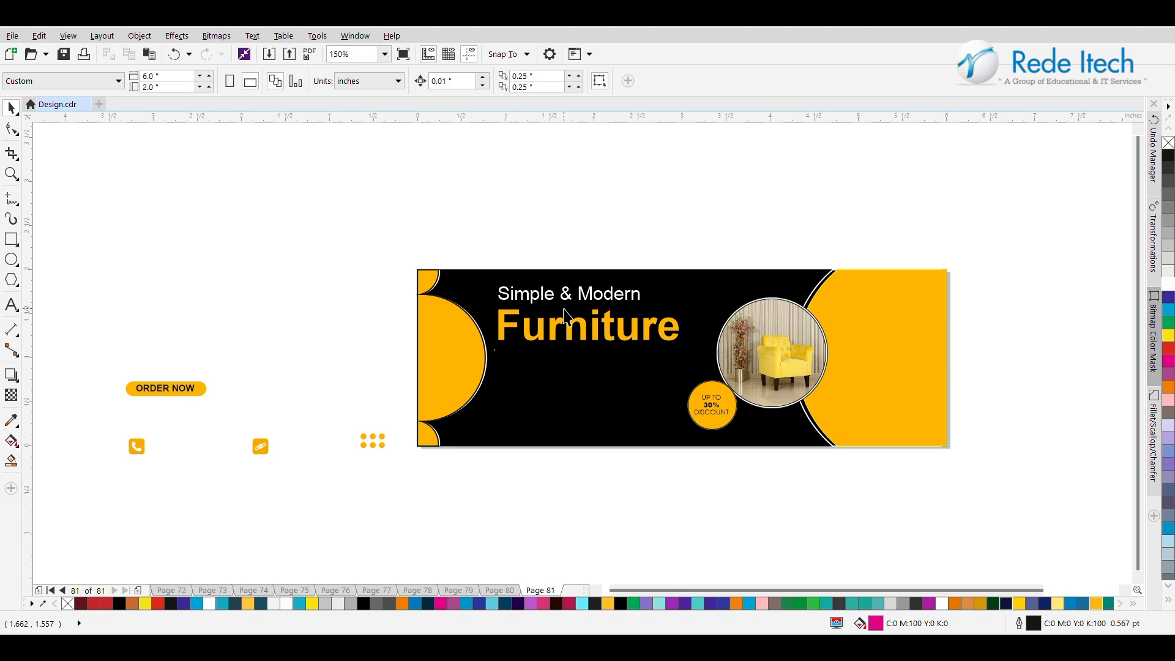
double_click(602, 303)
drag(577, 293, 463, 298)
key(Delete)
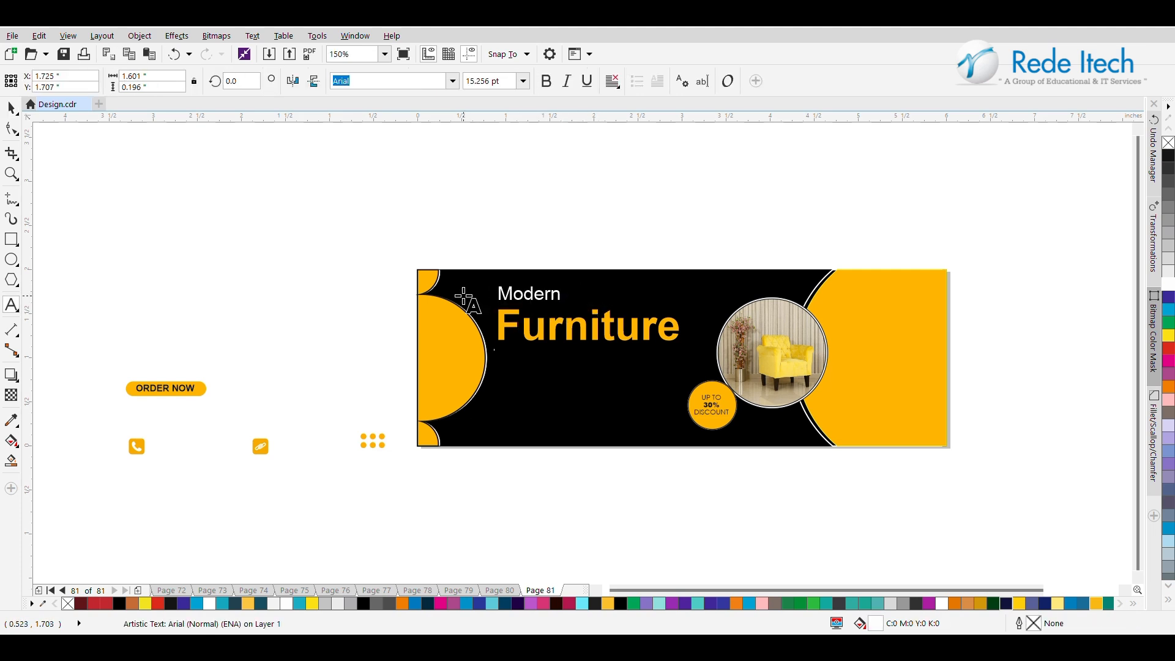
double_click(508, 293)
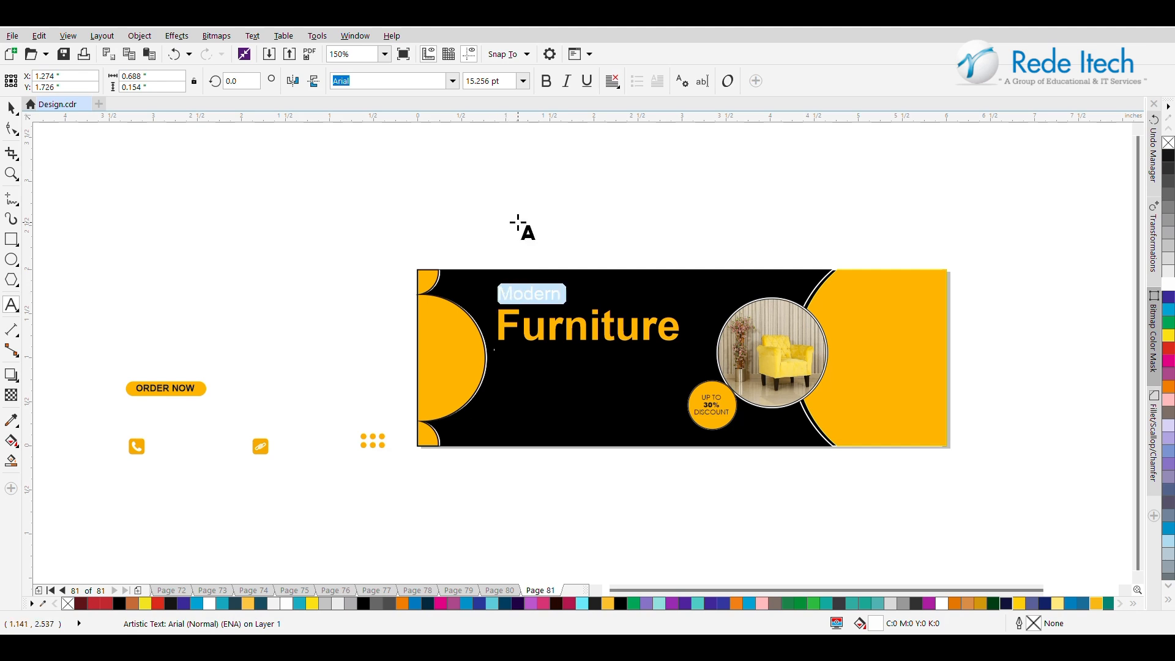
key(shift+F3)
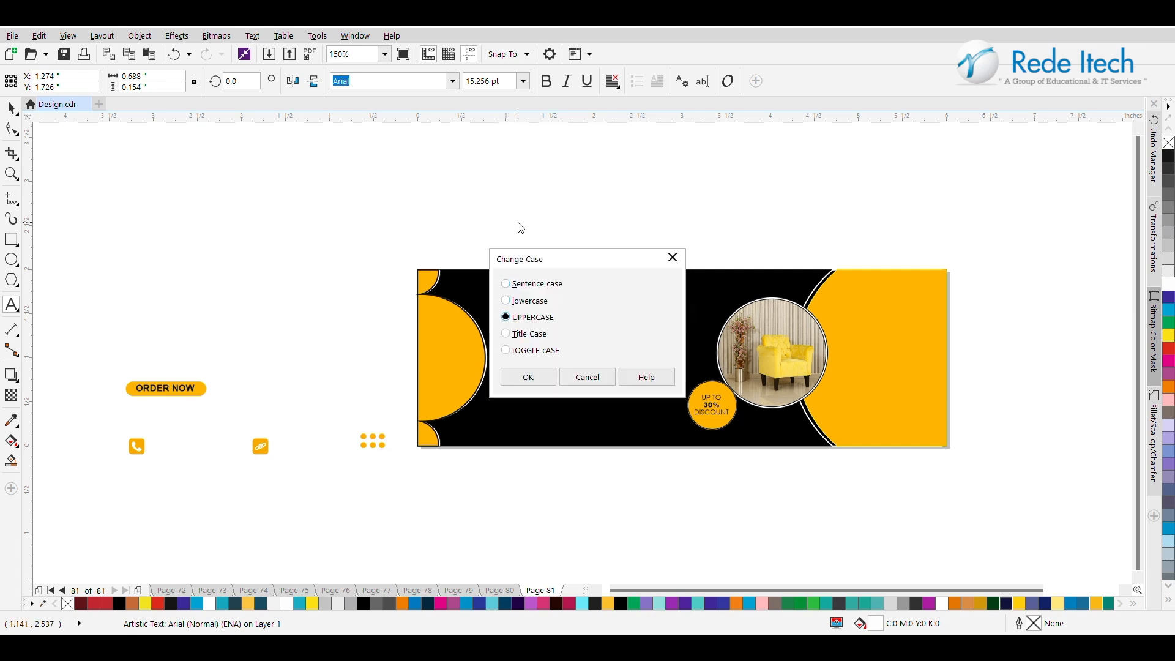
key(Return)
click(13, 113)
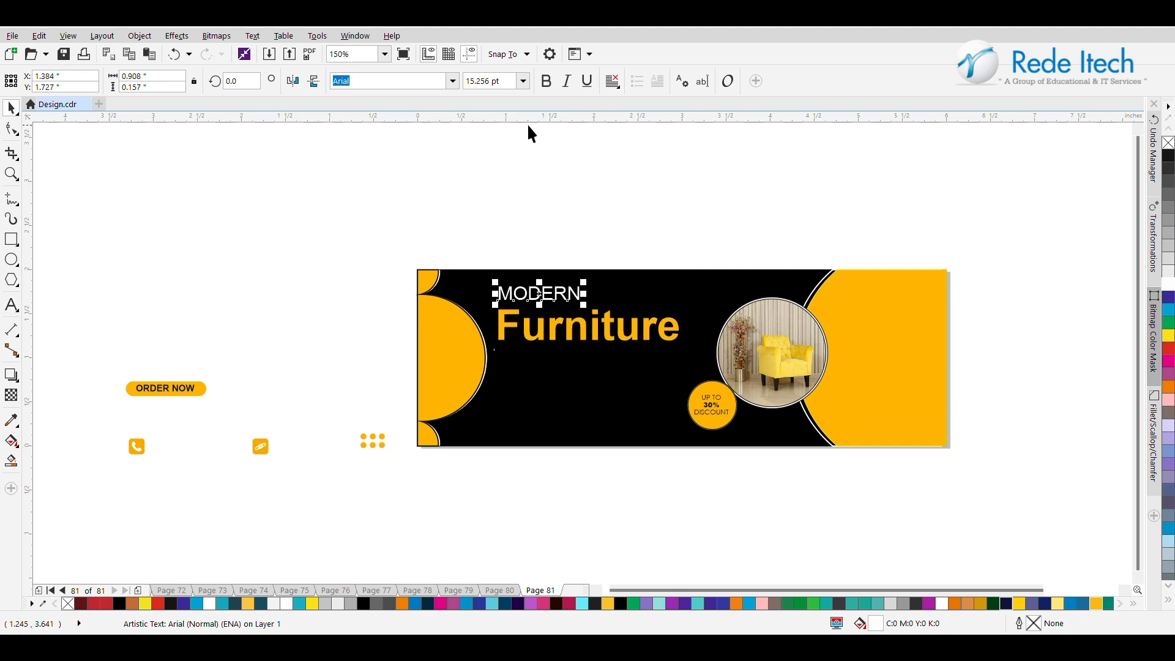
Step: Left-align "MODERN" with "Furniture" and move both texts about 0.1 inch right and down
shift+click(550, 324)
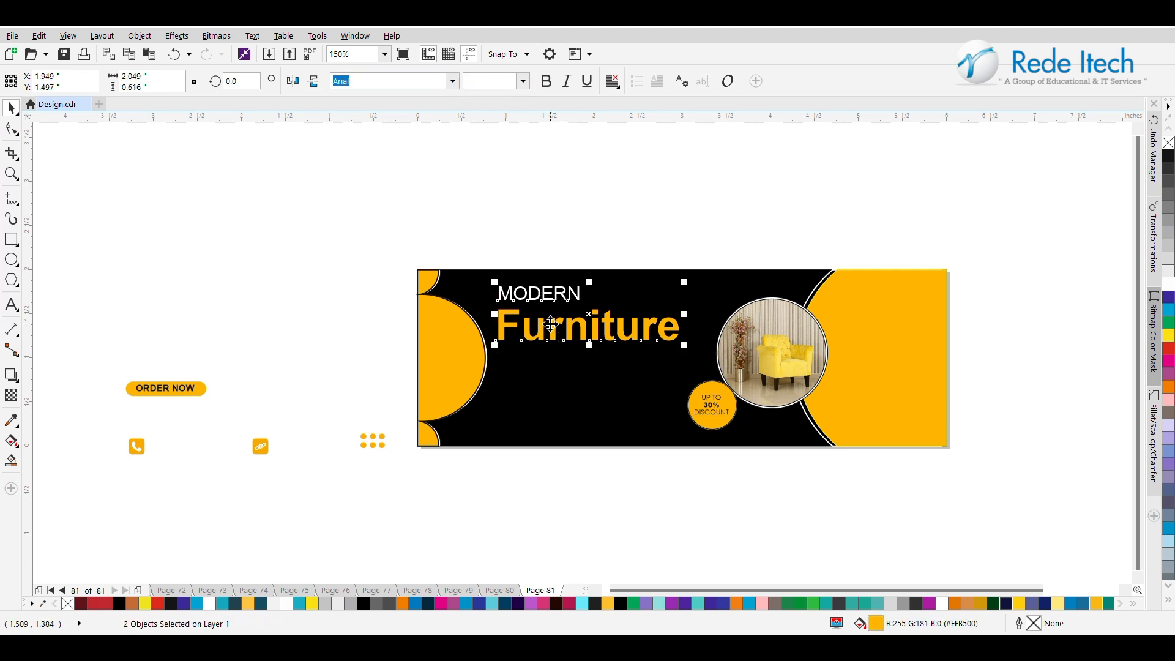
key(l)
drag(588, 315, 597, 326)
key(Escape)
Step: Scale the "Furniture" text down to about 80%, 1.64 inches wide, keeping its left edge under "MODERN"
click(582, 310)
click(637, 356)
click(667, 343)
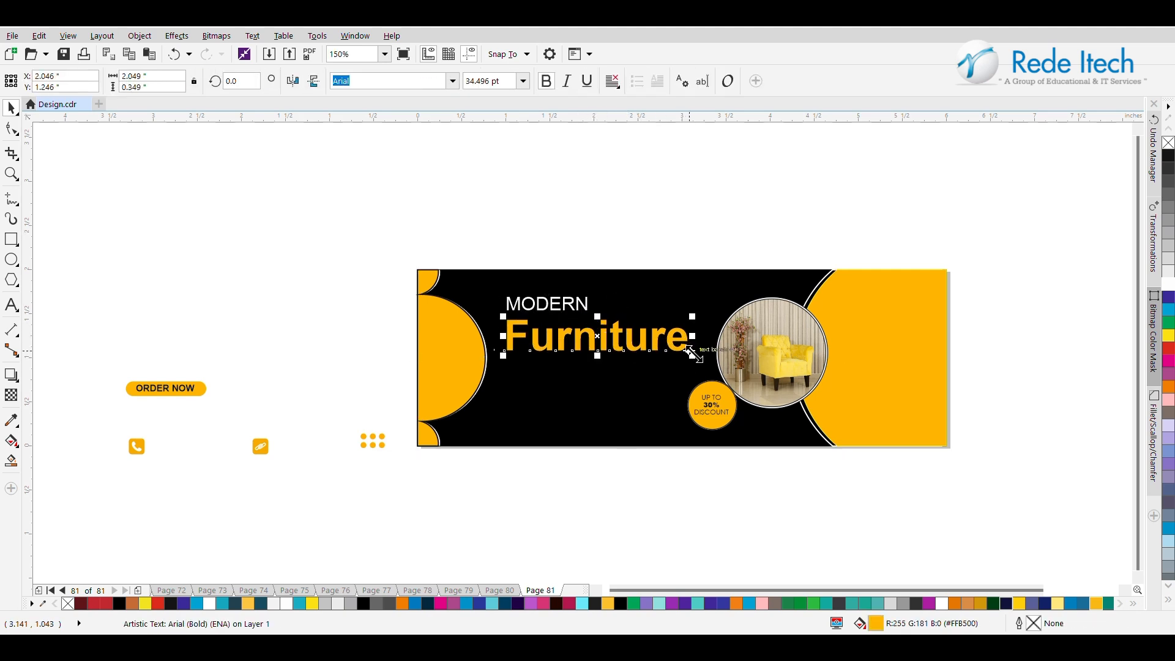
drag(692, 353, 682, 348)
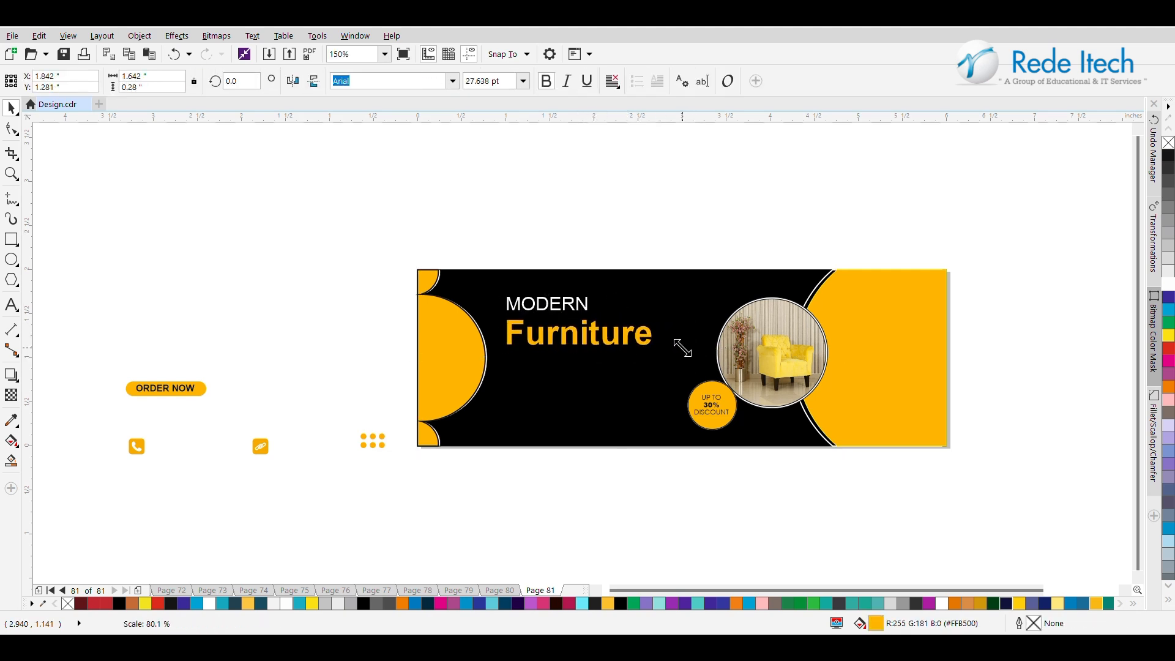
Step: Change the gold "Furniture" heading to UPPERCASE
click(599, 339)
double_click(593, 341)
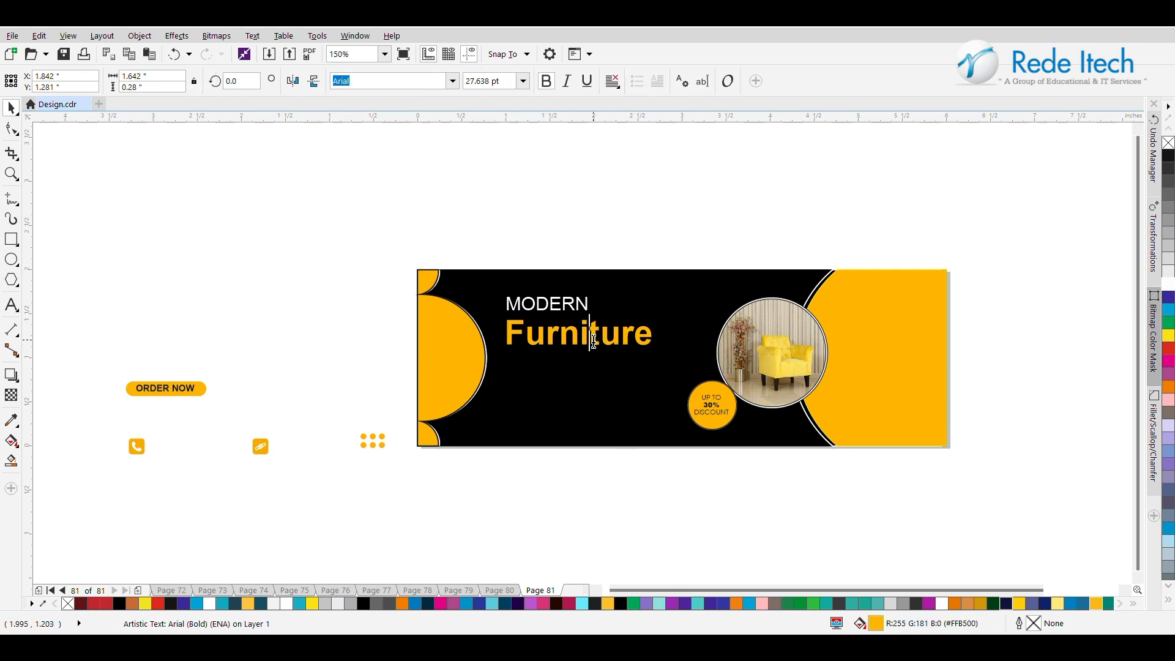
key(ctrl+a)
key(shift+F3)
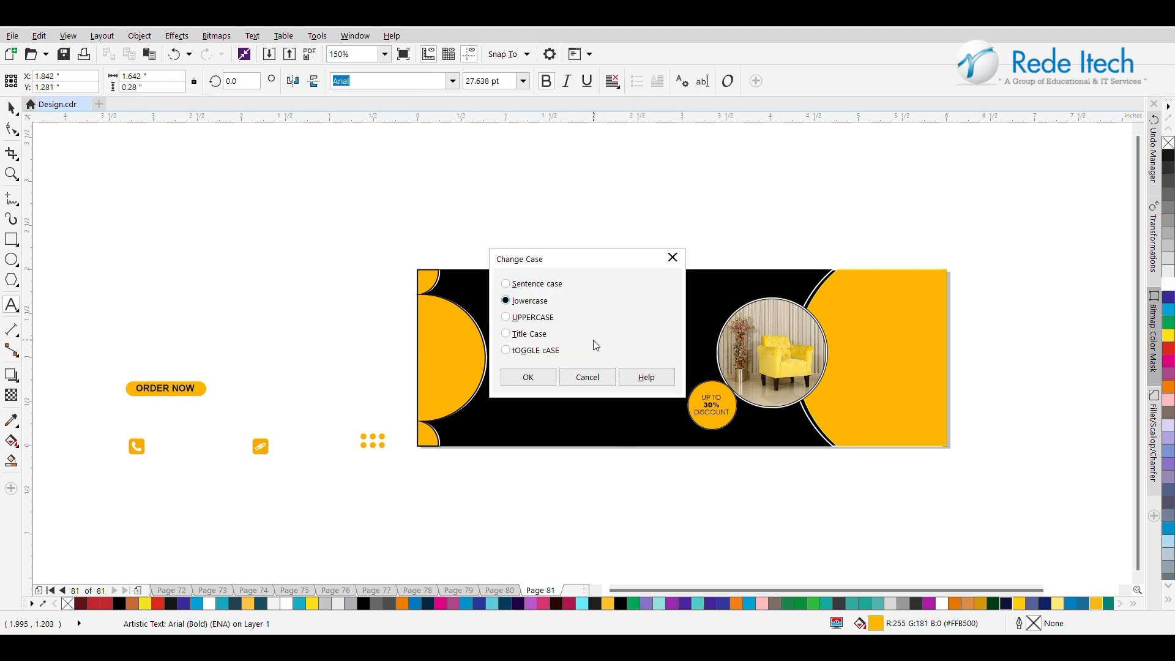
key(Return)
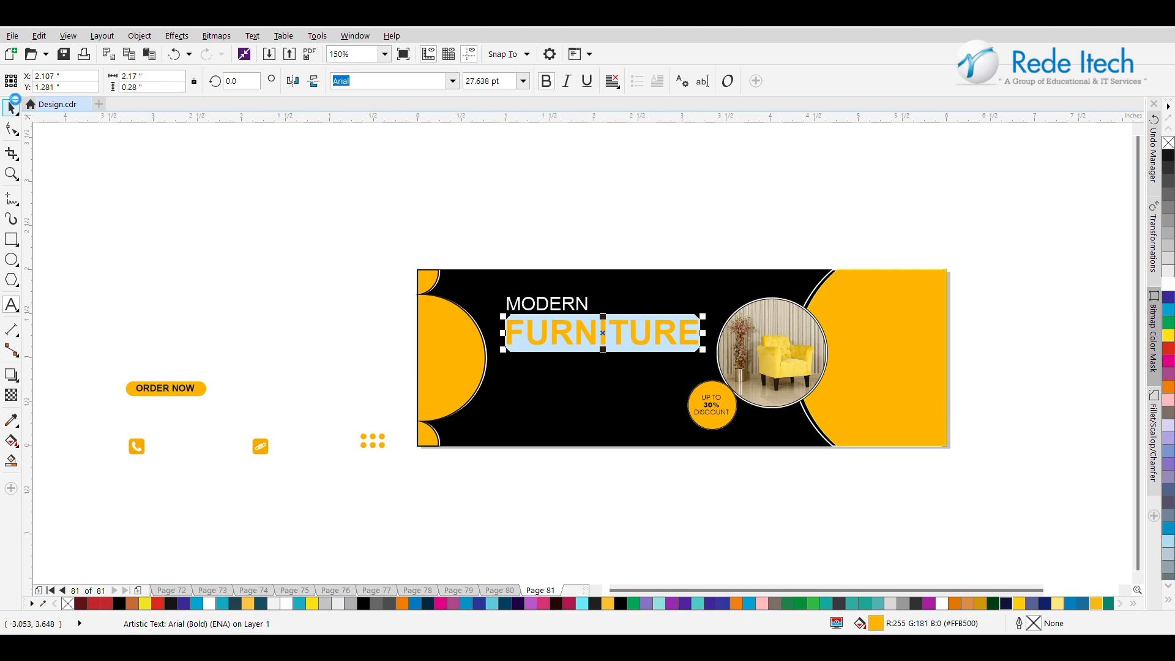
click(14, 107)
Step: Set the font size of the "FURNITURE" heading to 24 pt
double_click(510, 80)
text(24)
key(Return)
Step: Move "MODERN" down about 0.06 inch, closer to "FURNITURE", with their left edges aligned
click(571, 304)
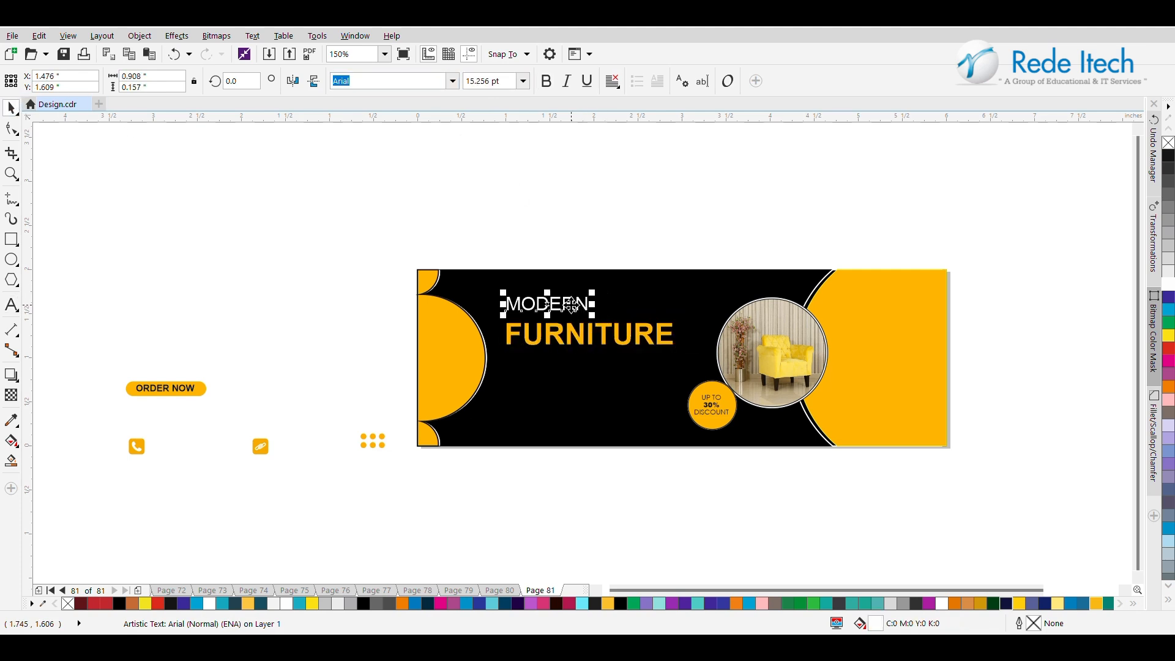
drag(571, 304, 571, 311)
shift+click(578, 335)
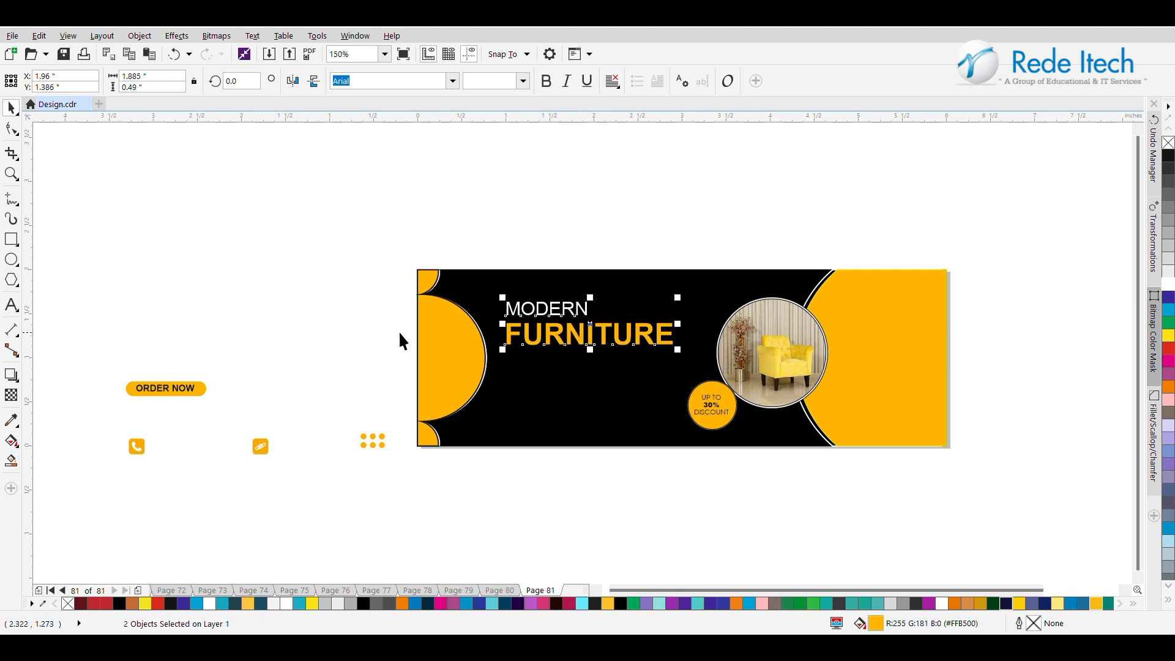
click(391, 293)
Step: Place the white Lorem ipsum text below "FURNITURE" and re-break it into three lines about as wide as the heading
drag(388, 255, 590, 366)
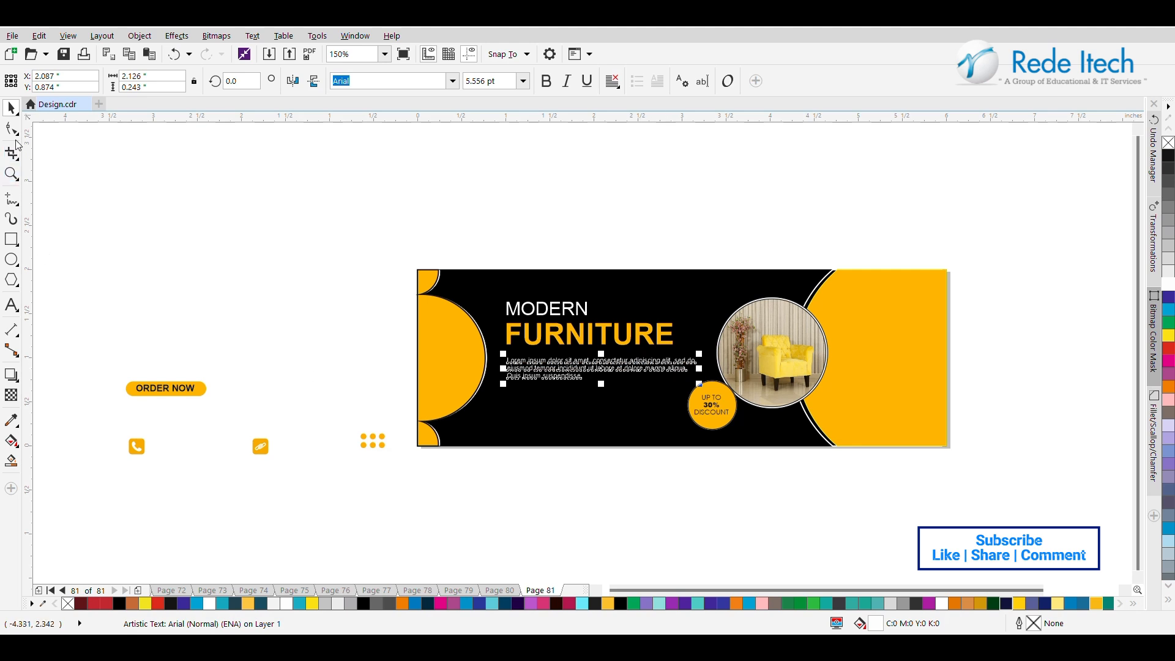
key(F8)
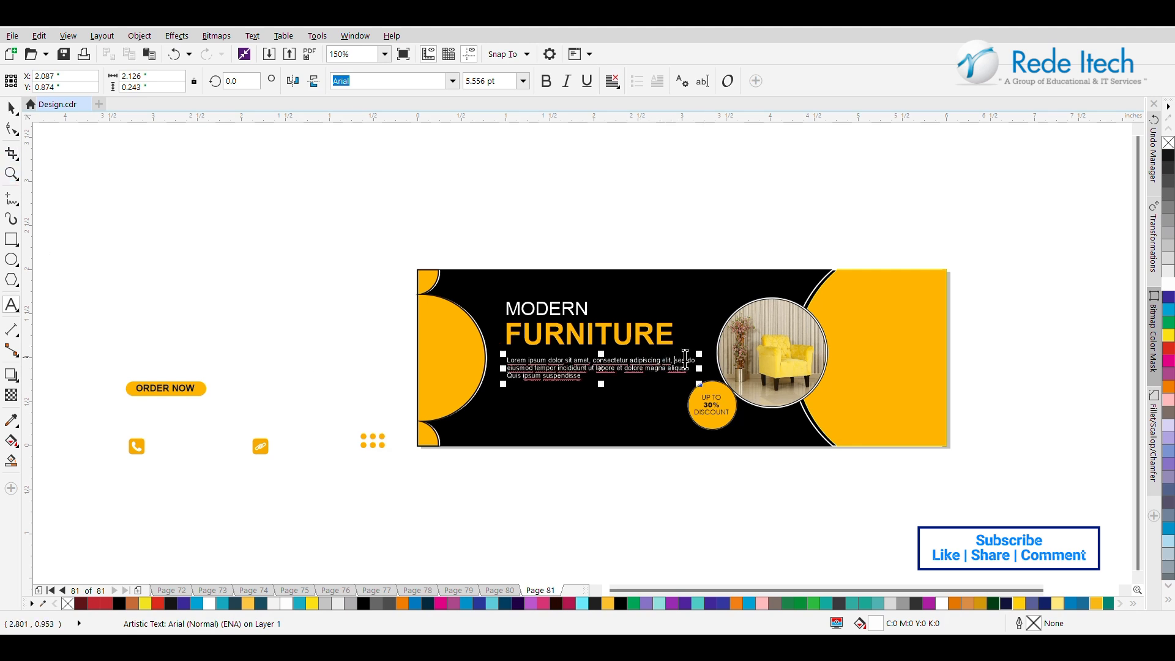
key(Return)
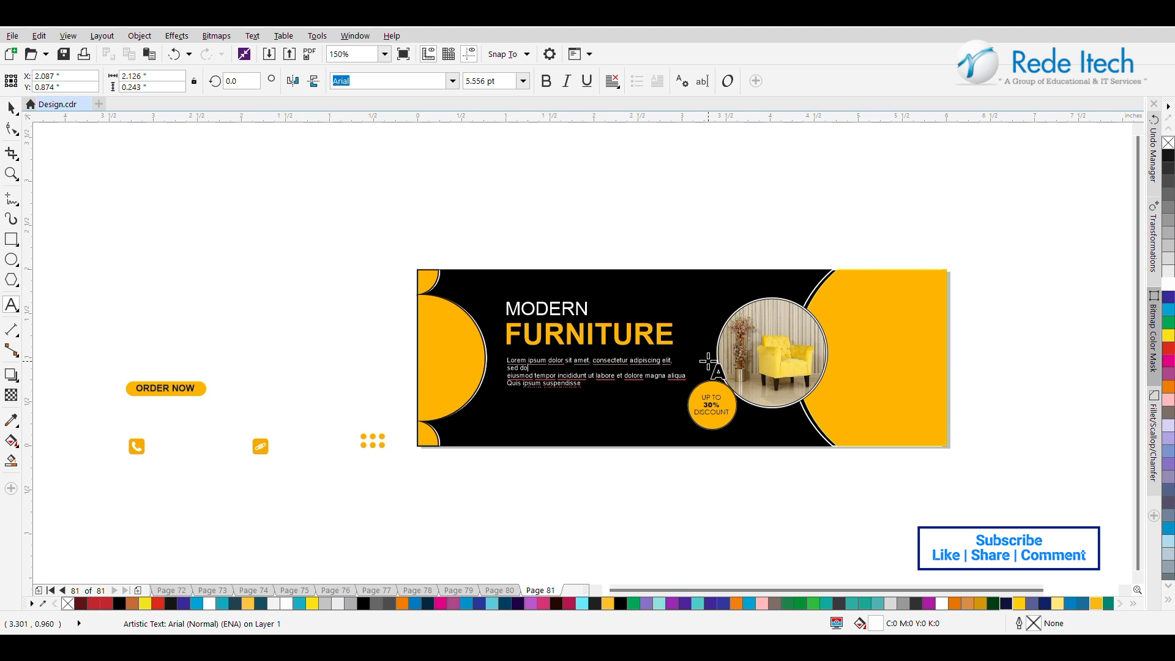
key(Delete)
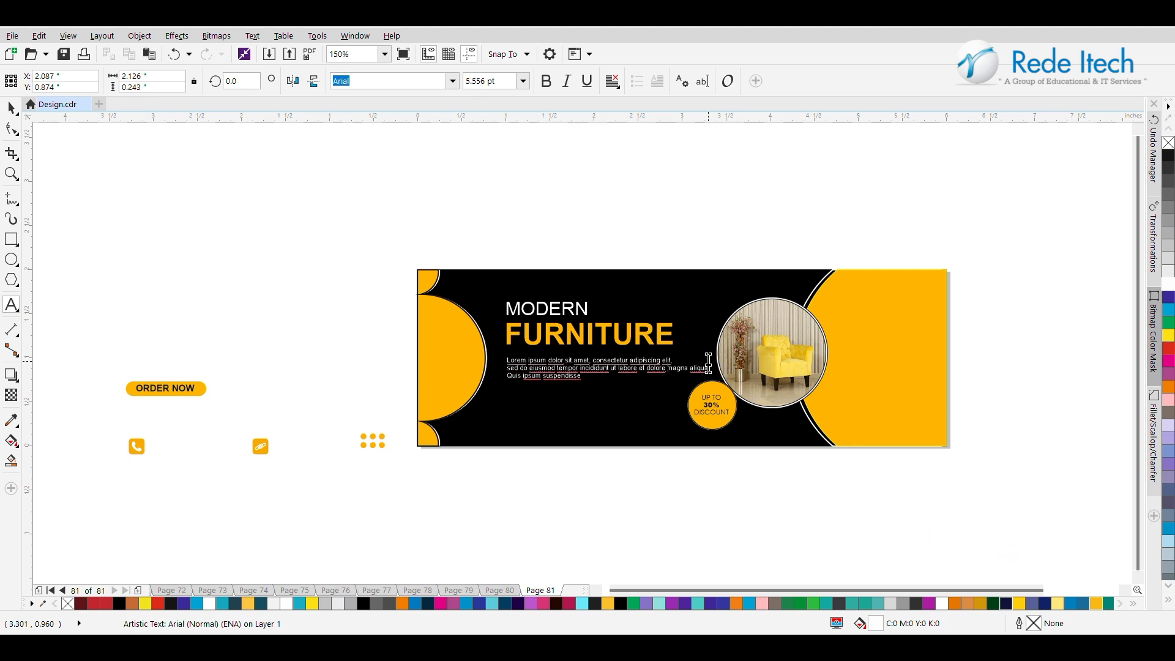
key(Return)
key(Escape)
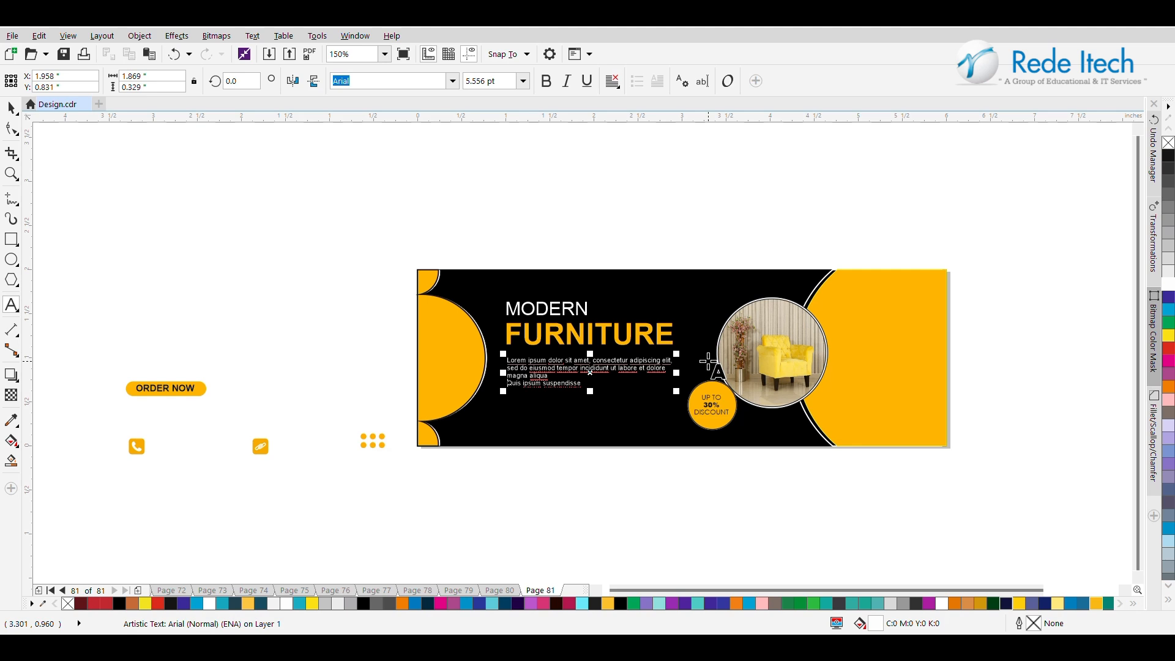
key(Delete)
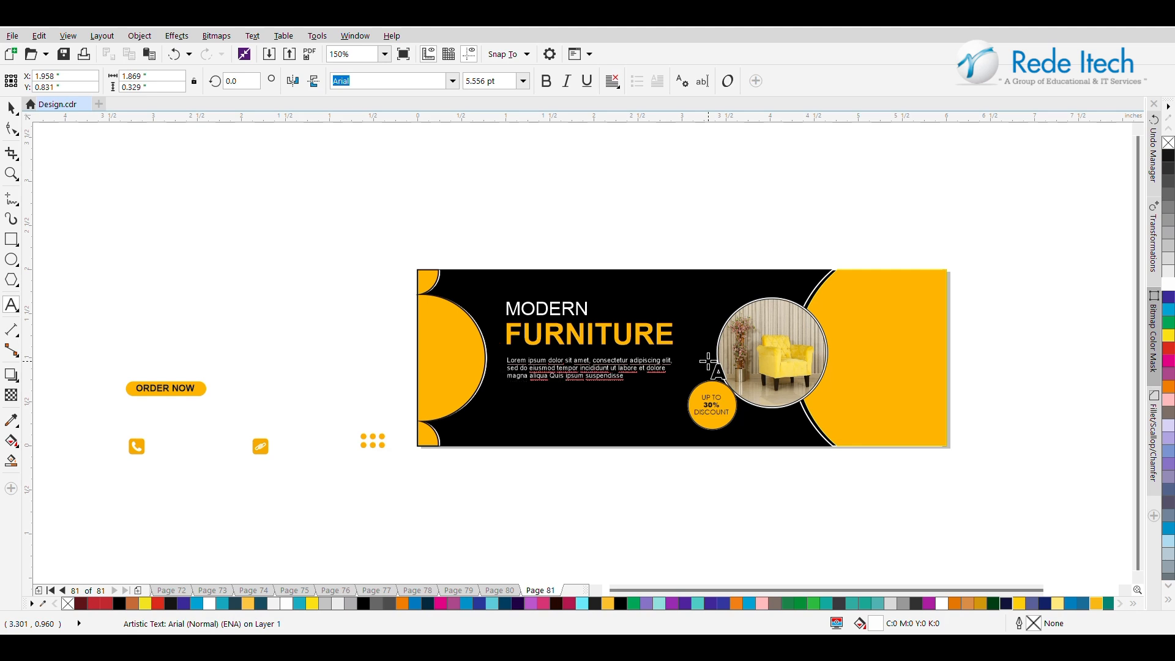
Step: Extend the third line of the Lorem ipsum text with the filler words "vsyg iujcdh"
click(647, 383)
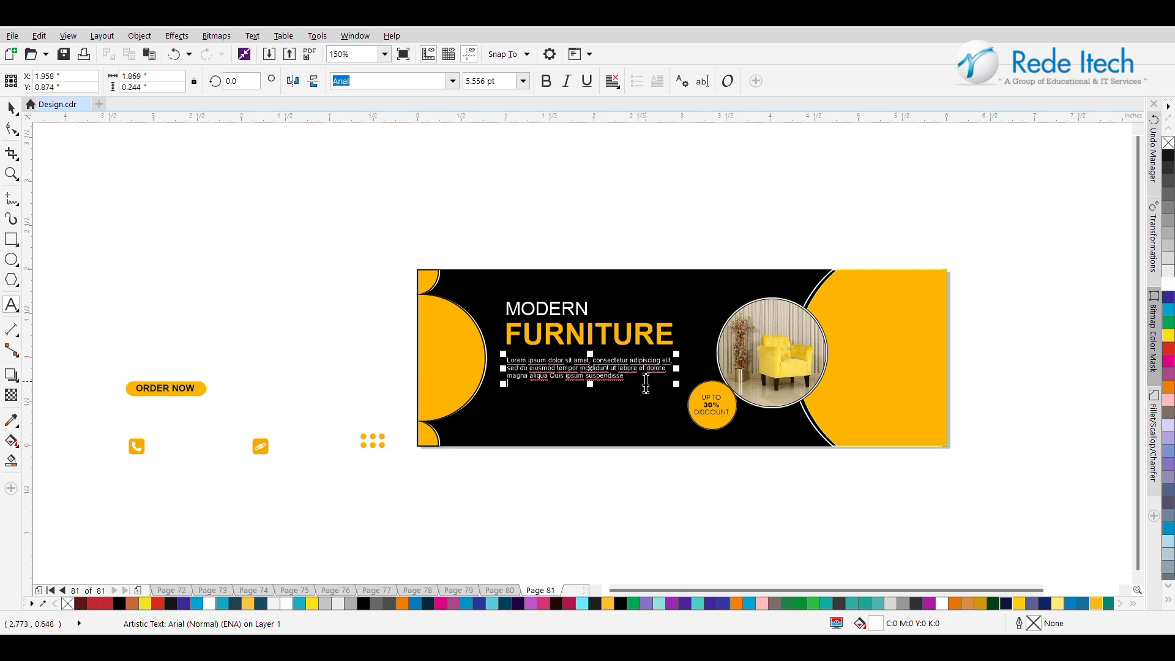
click(634, 380)
text(vsyg iujcdh.)
click(10, 107)
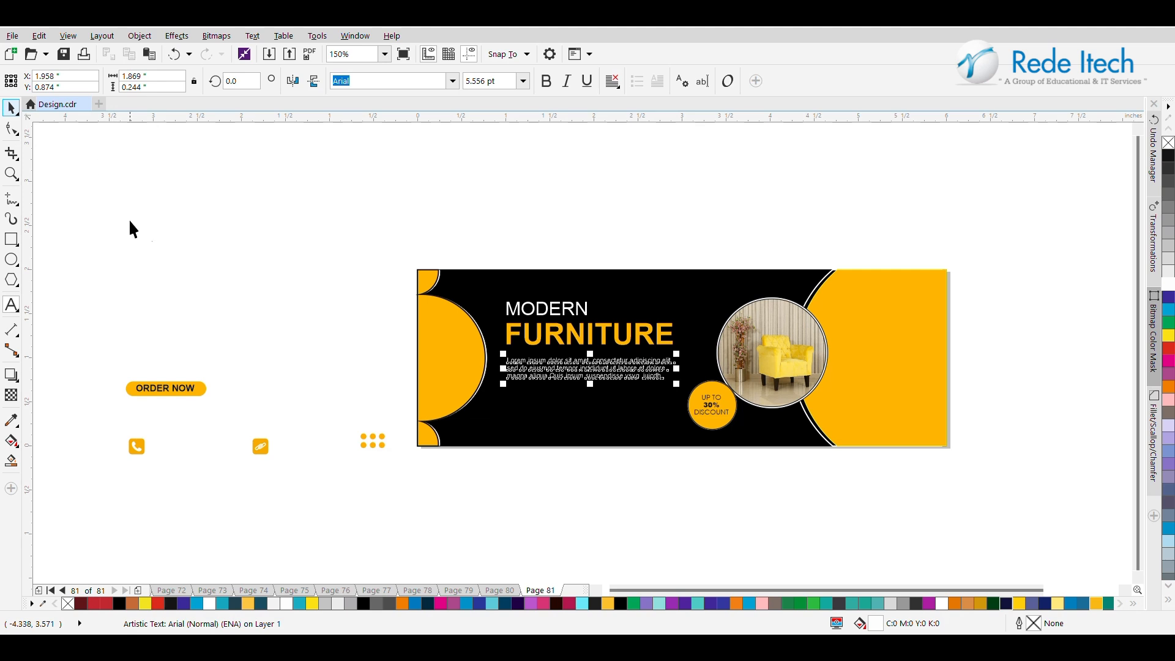
Step: Increase the line spacing of the Lorem ipsum text slightly, to a block height of about 0.27 inch
click(11, 130)
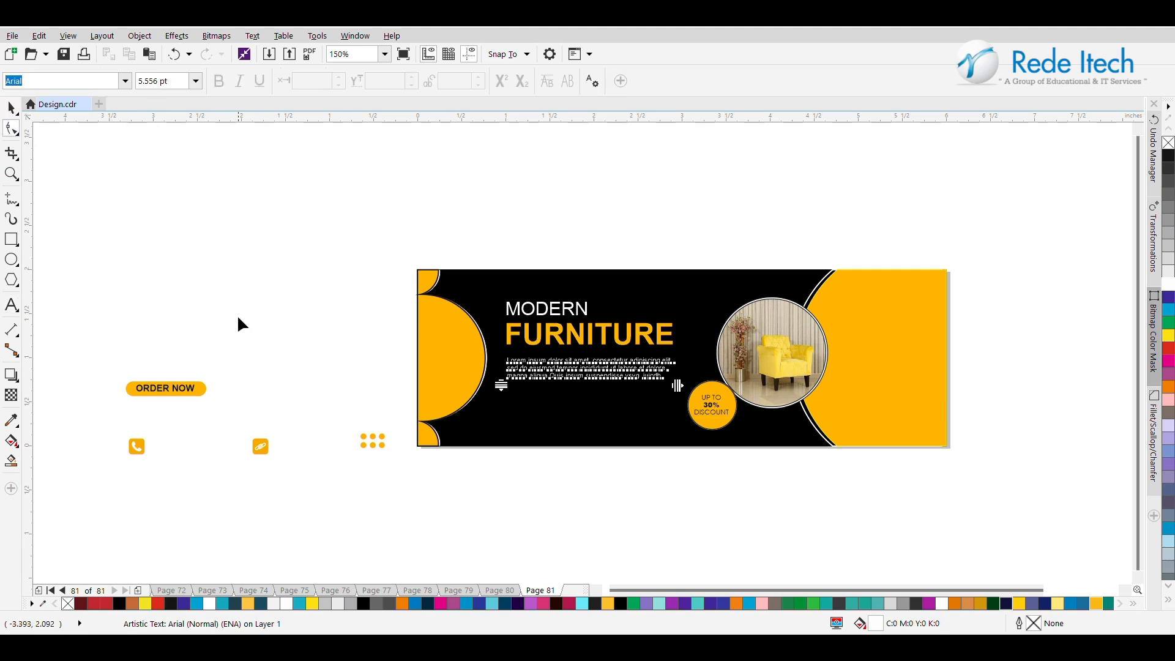
drag(500, 386, 500, 386)
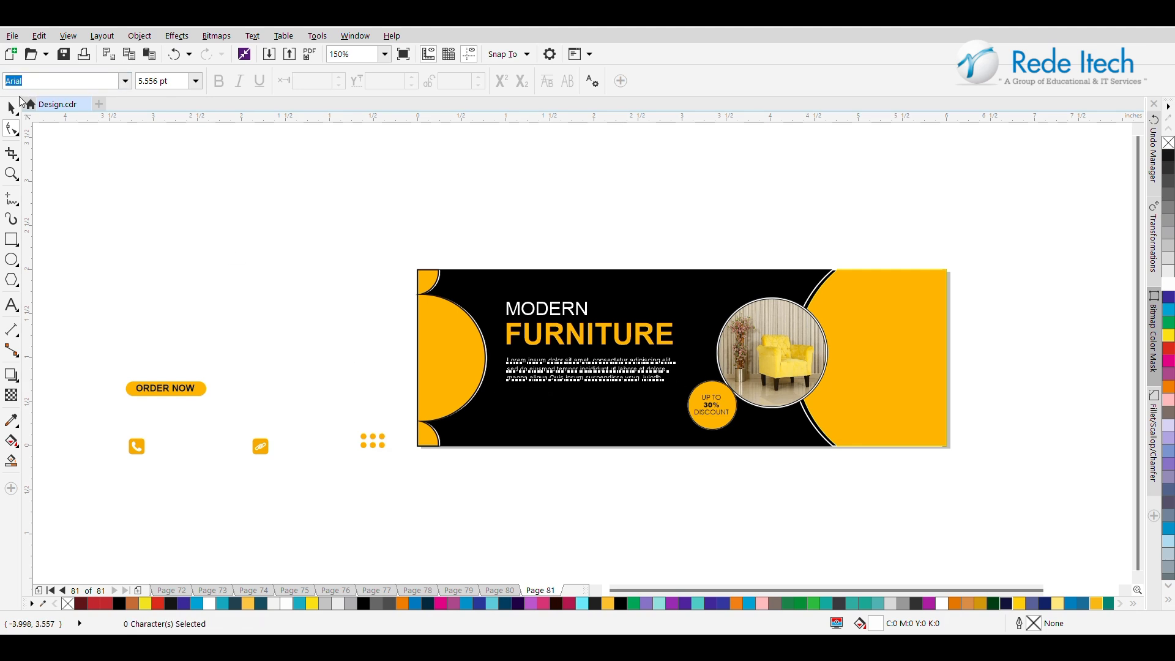
key(space)
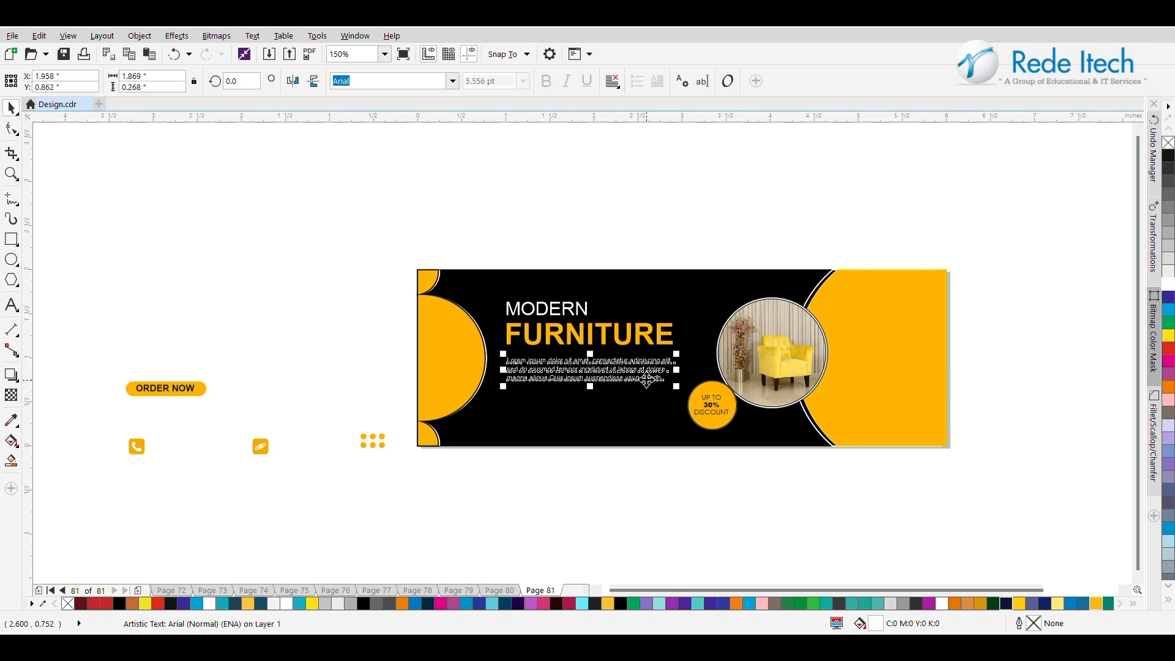
Step: Add a fourth line "cbdu h8idhrg8ojl .." to the Lorem ipsum text
key(F8)
key(Escape)
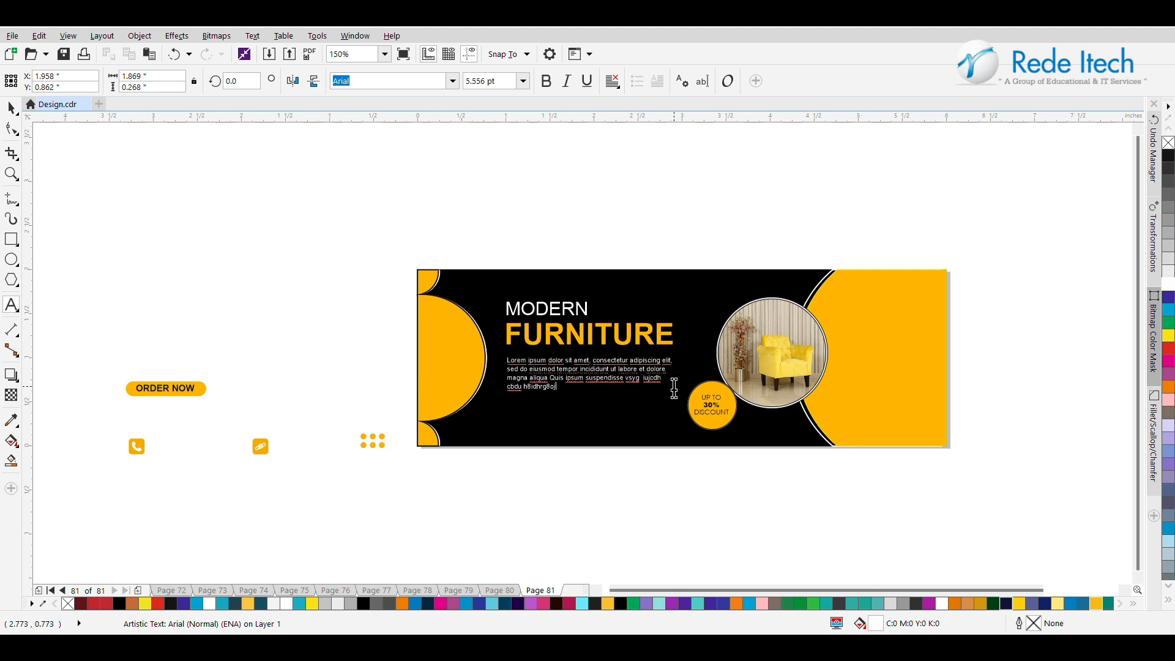
click(11, 108)
click(274, 237)
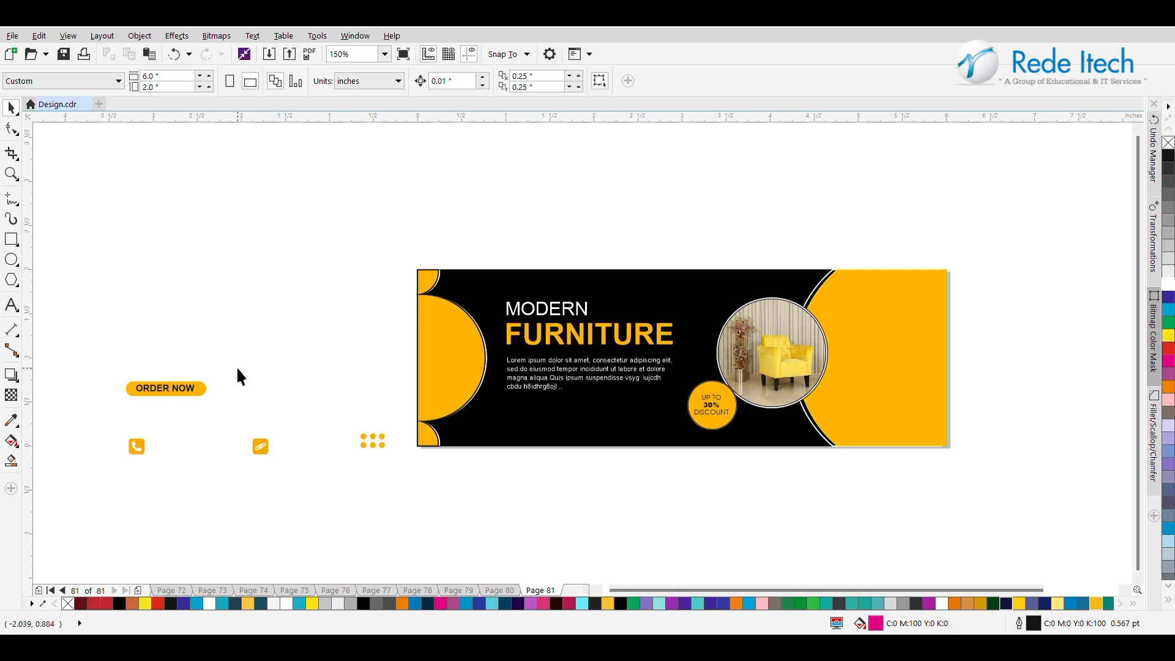
Step: Move the ORDER NOW button with its text onto the banner, centred below the Lorem ipsum text
drag(114, 375, 604, 415)
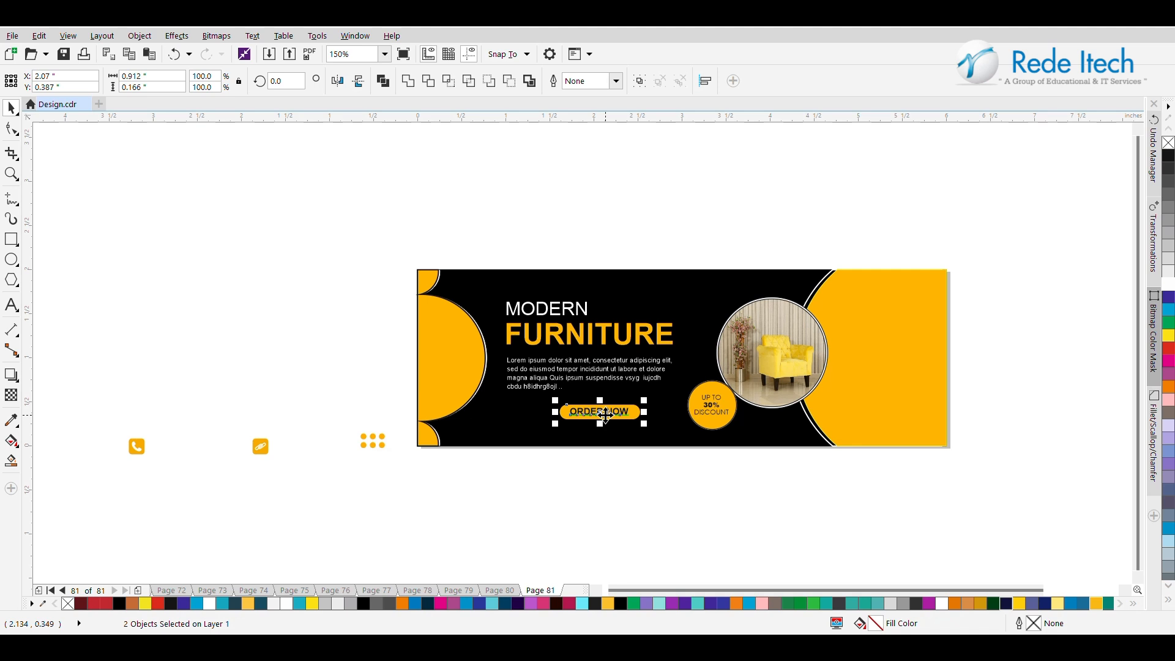
scroll(607, 426, up, 1)
click(624, 495)
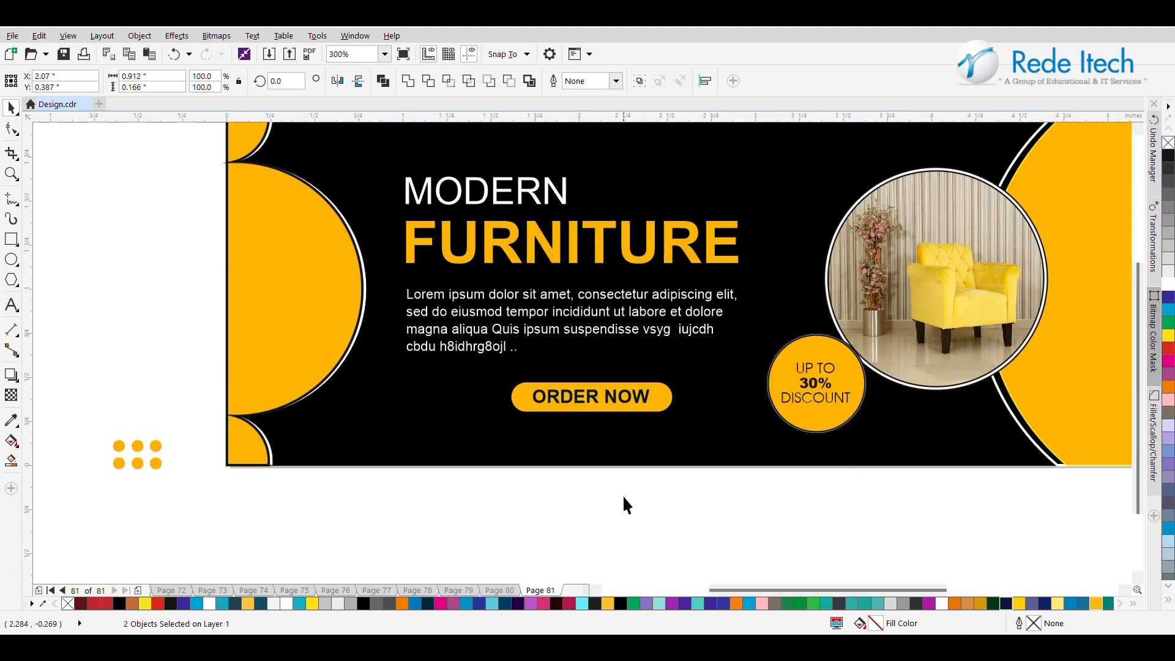
Step: Change the button text from "ORDER NOW" to "SHOPNOW" in UPPERCASE
double_click(585, 397)
drag(606, 396, 506, 401)
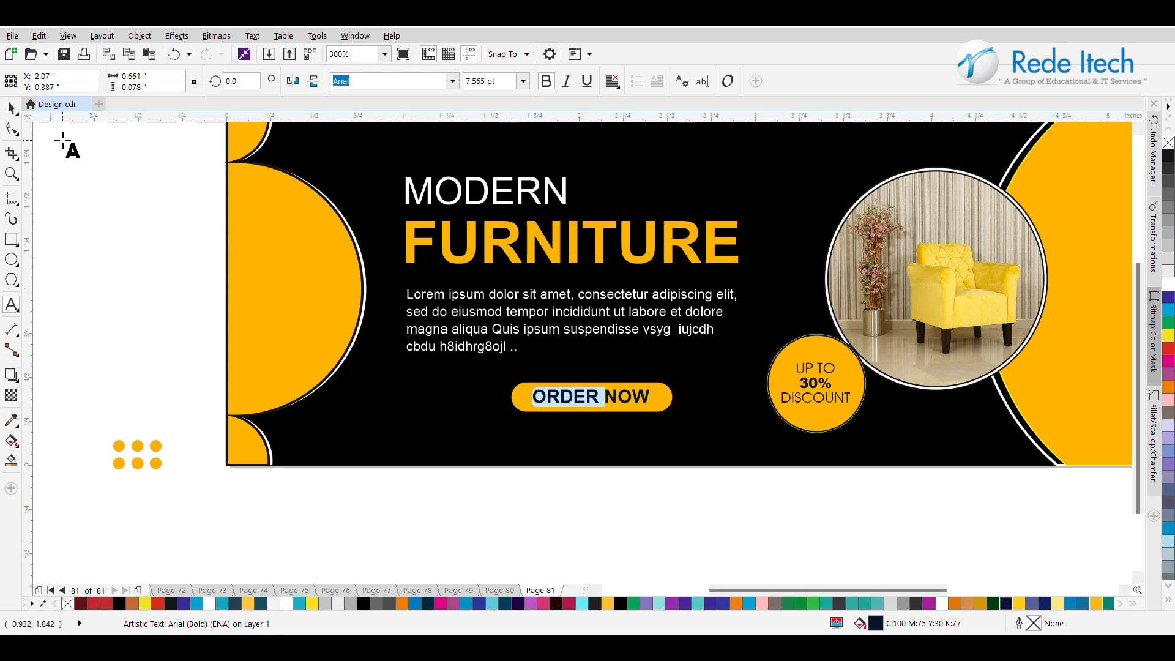
text(shop)
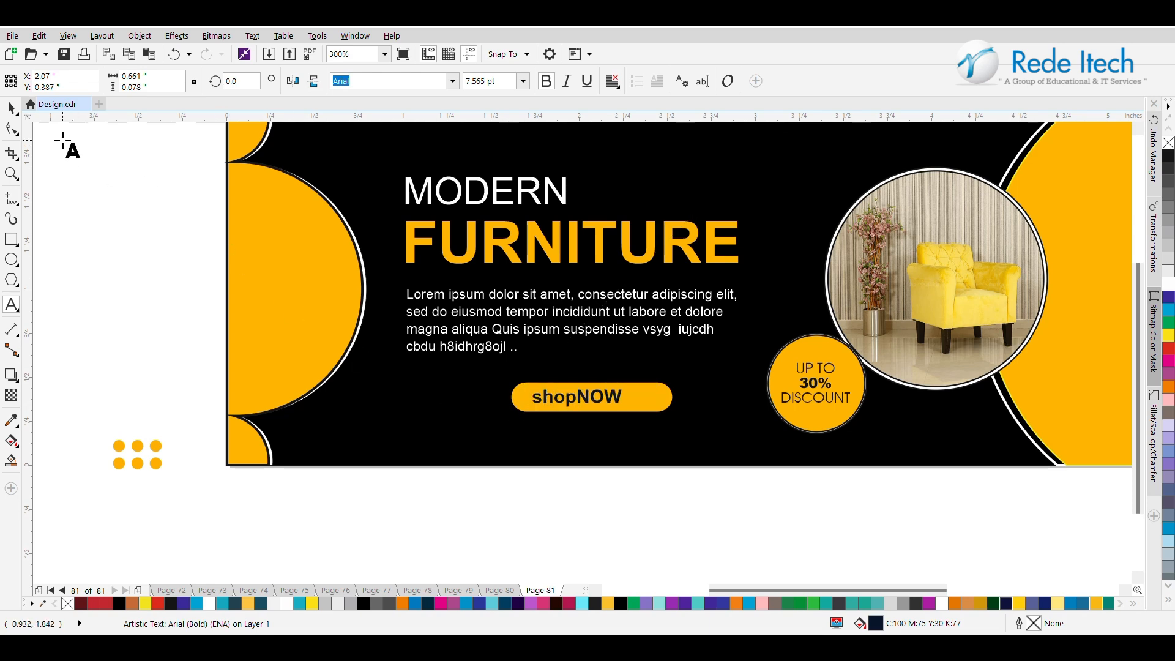
key(ctrl+a)
key(shift+F3)
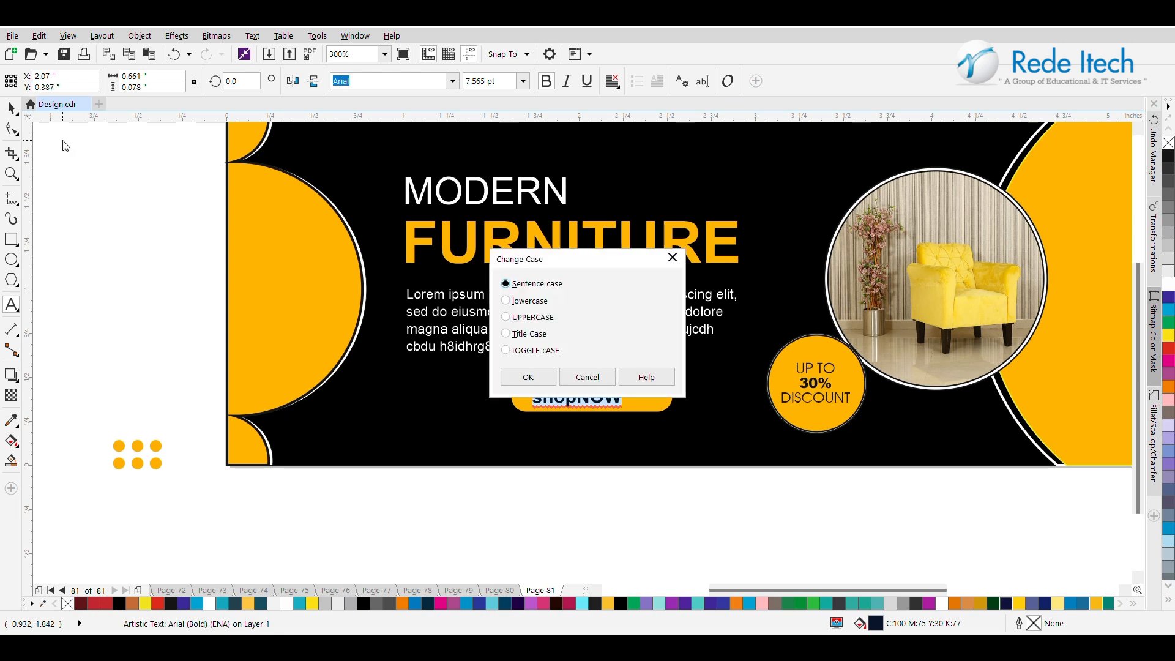
key(Down)
key(Return)
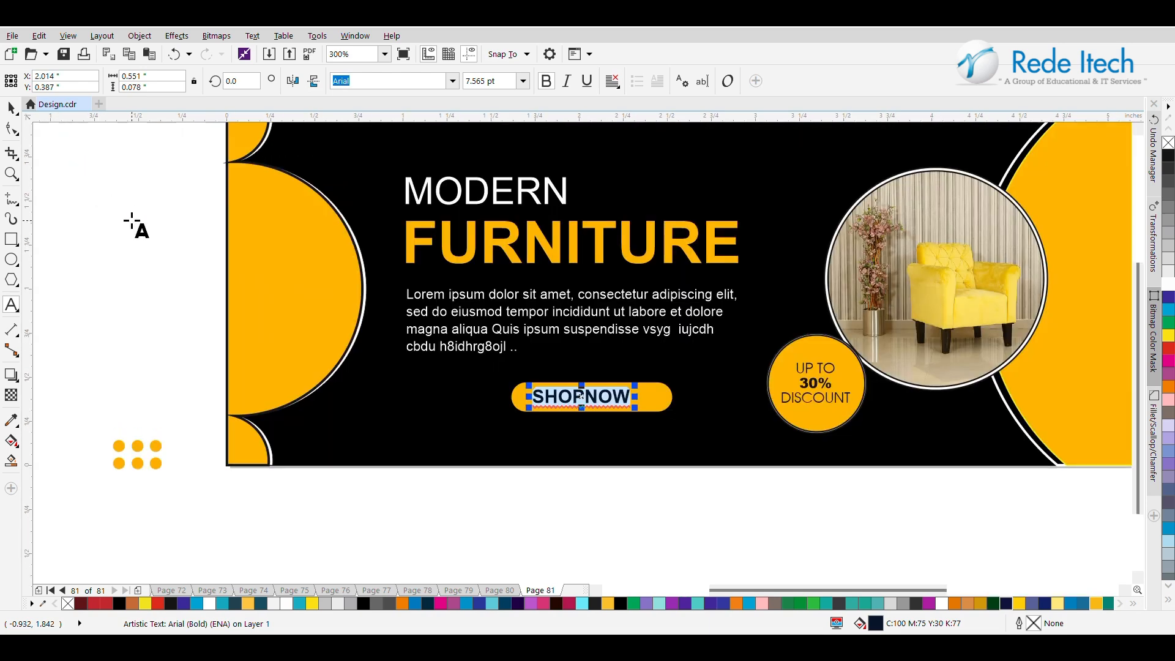
click(12, 107)
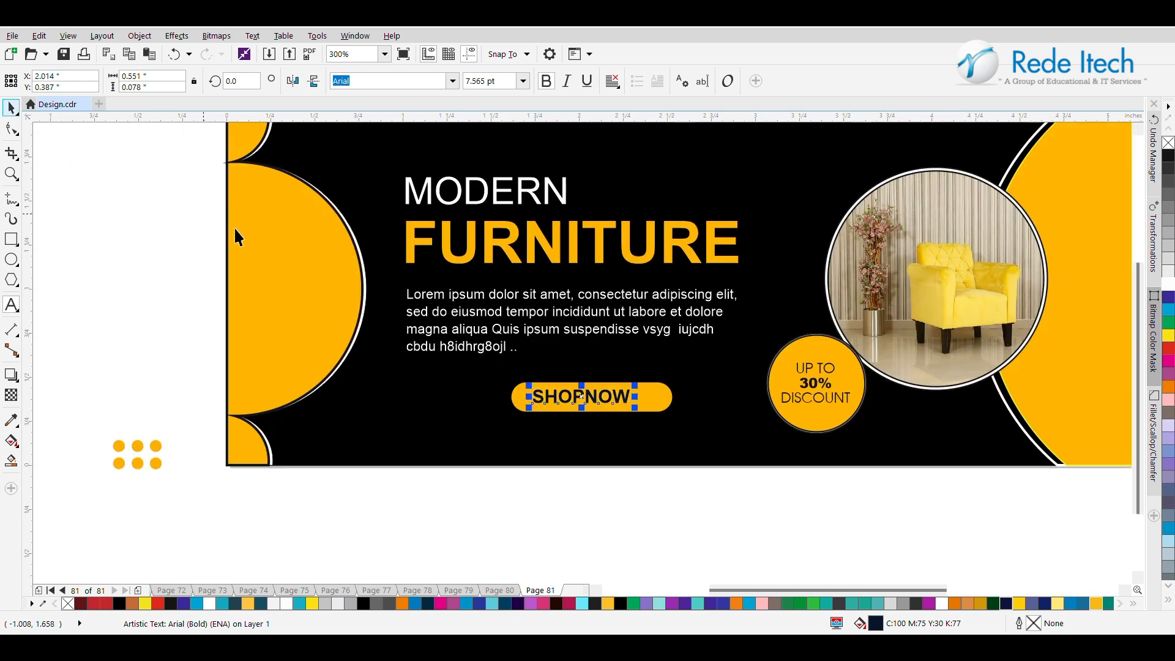
Step: Centre the "SHOPNOW" text on its rounded gold button shape
shift+click(644, 405)
scroll(644, 404, down, 2)
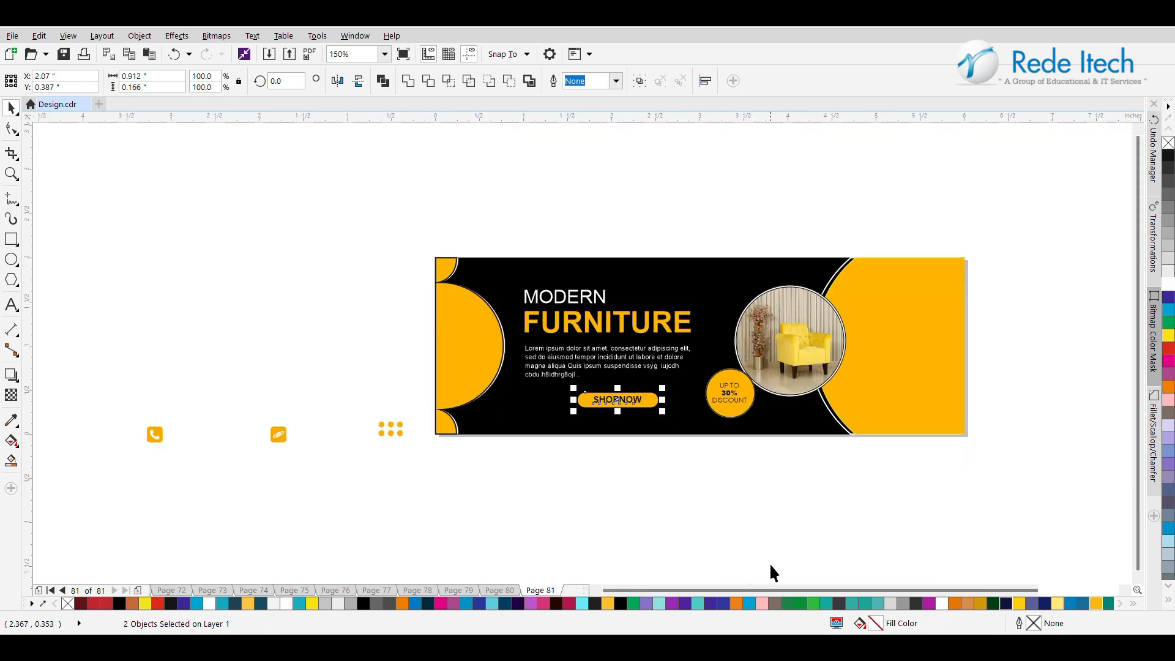
click(596, 591)
click(634, 514)
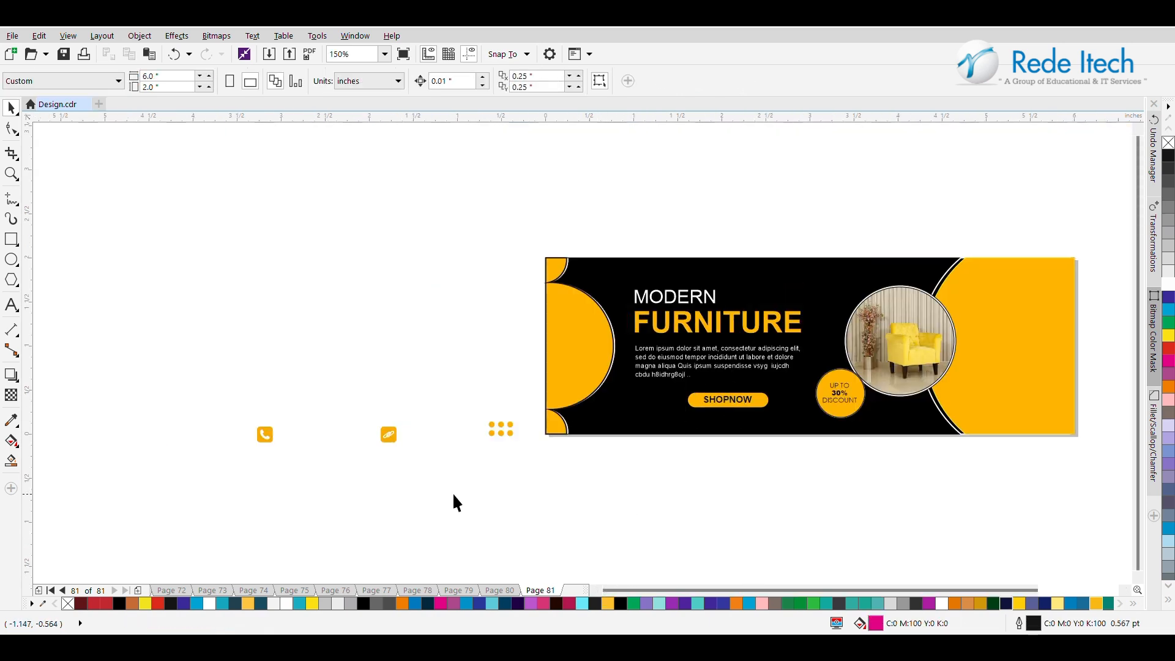
Step: Move the phone and website details with their icons onto the banner, along its bottom edge below the SHOPNOW button
drag(179, 433, 180, 433)
drag(359, 443, 693, 432)
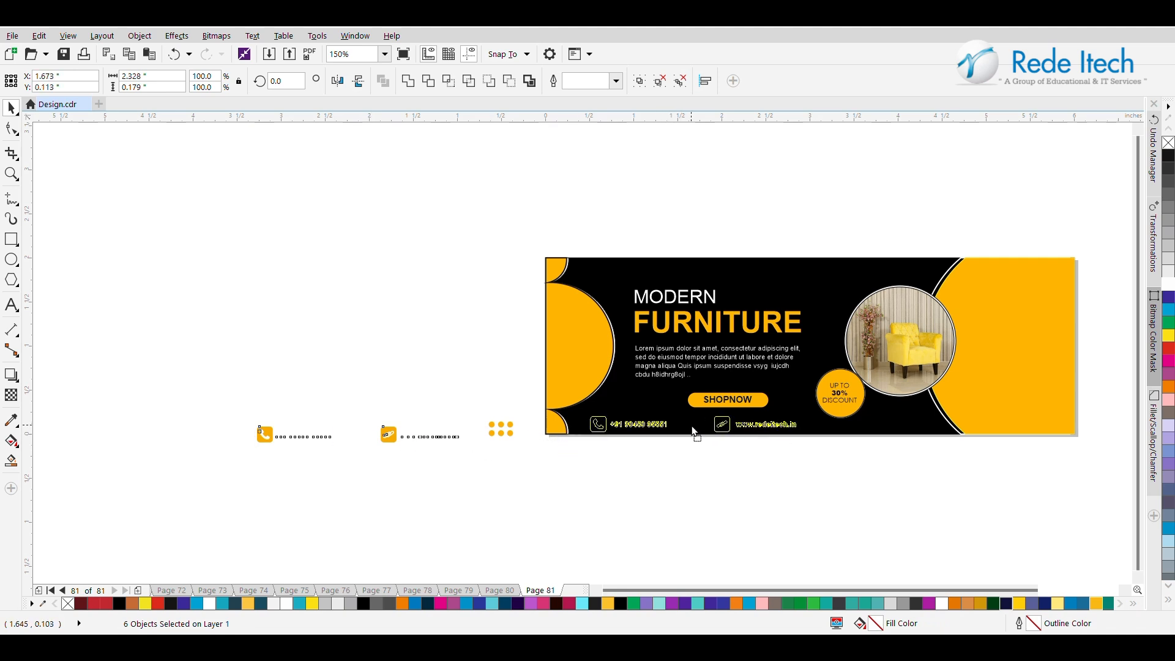
drag(693, 430, 692, 423)
scroll(797, 497, up, 2)
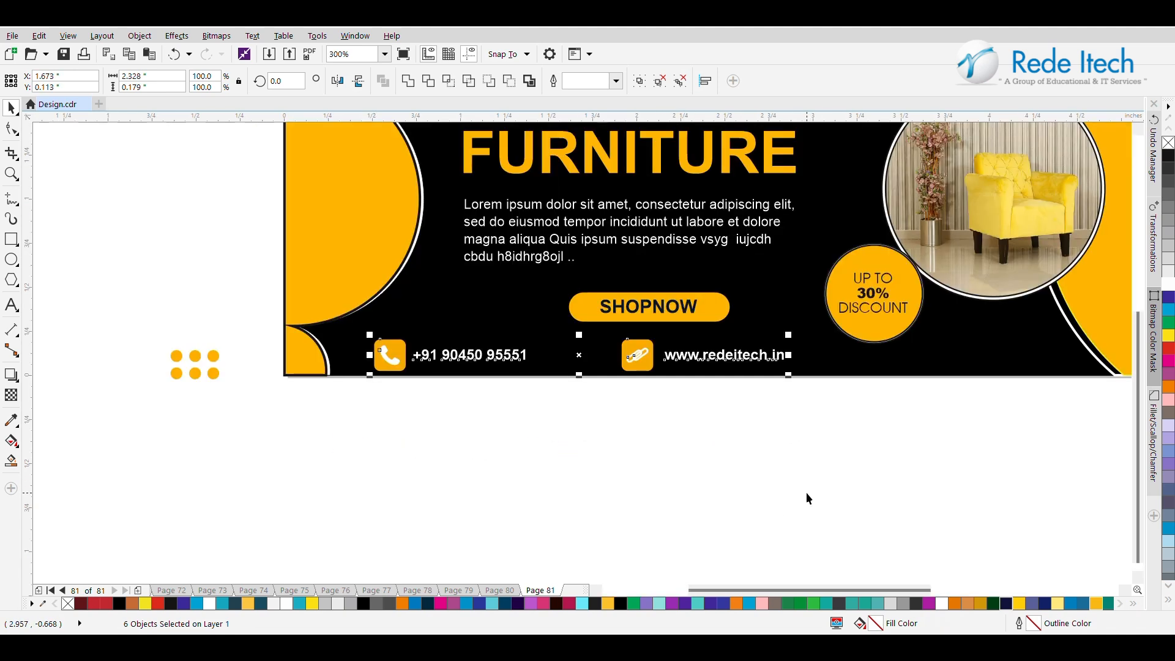
click(681, 474)
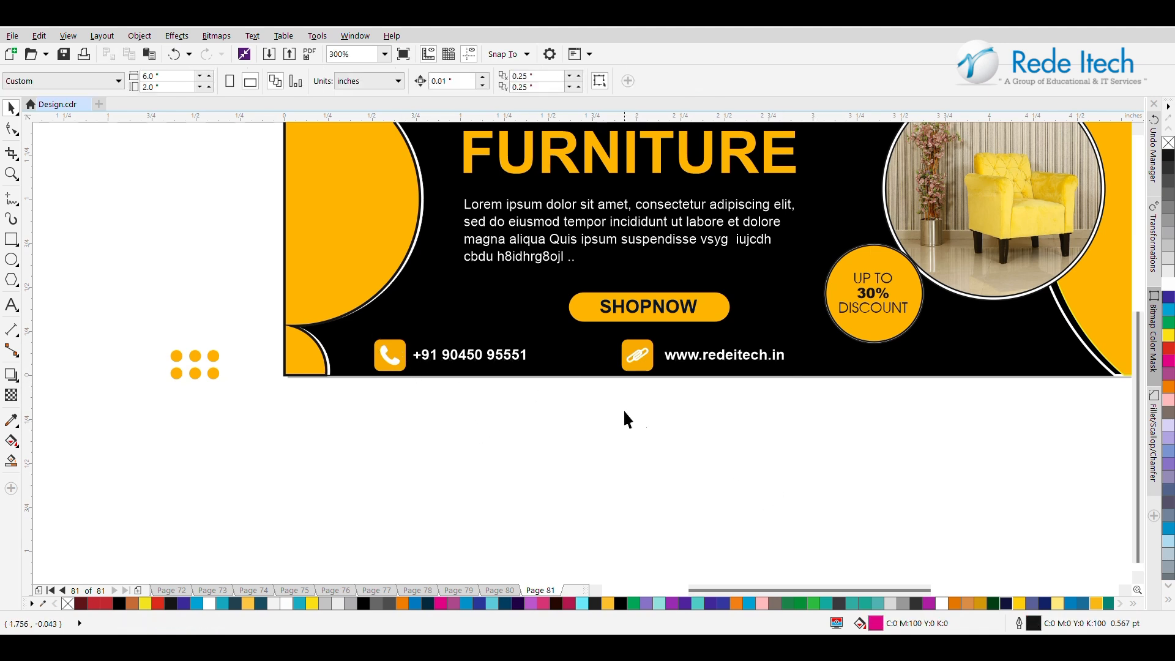
Step: Move the SHOPNOW button and its text slightly right and up, to about X 2.11, Y 0.42 inch
drag(743, 411, 542, 276)
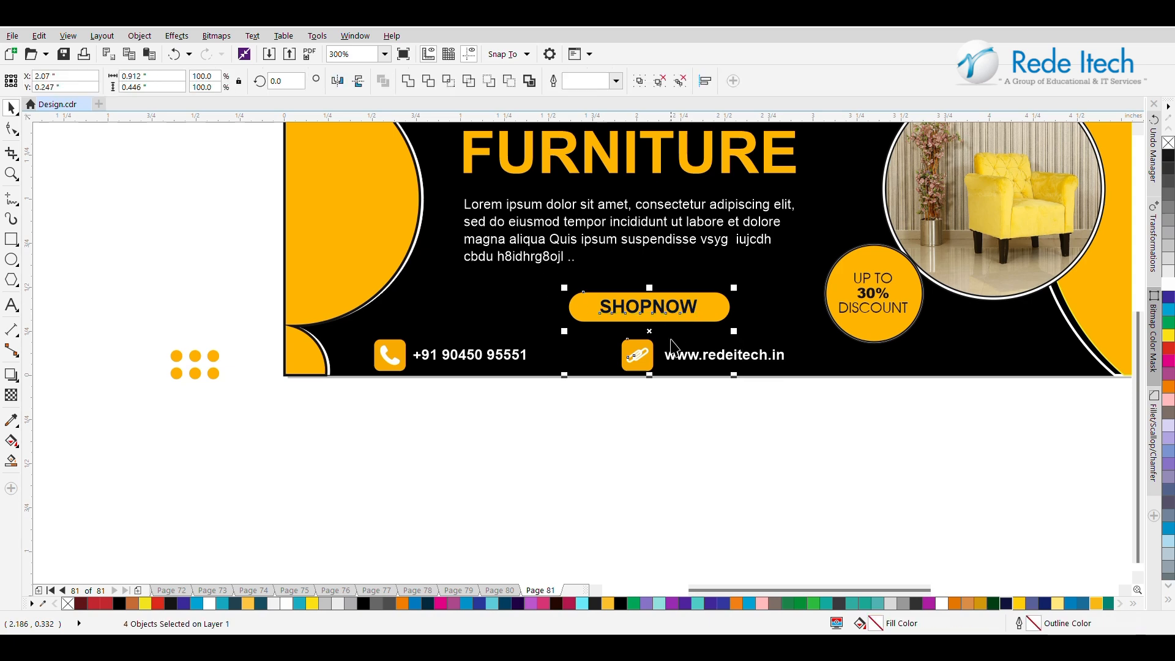
shift+click(645, 362)
shift+click(637, 367)
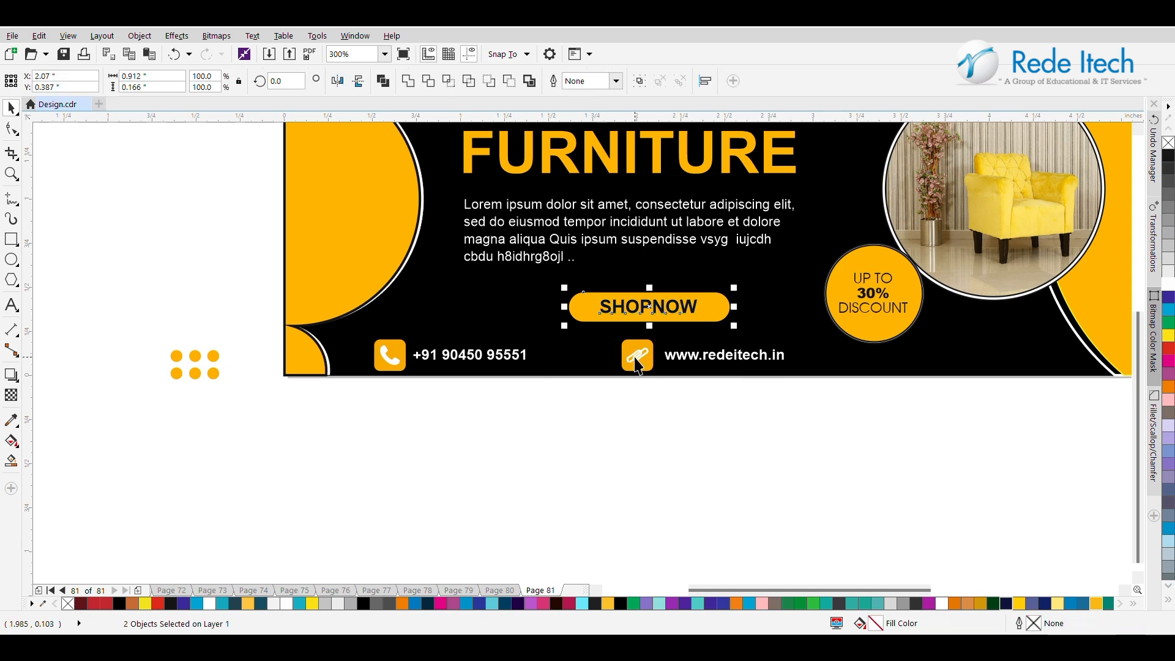
drag(650, 307, 657, 301)
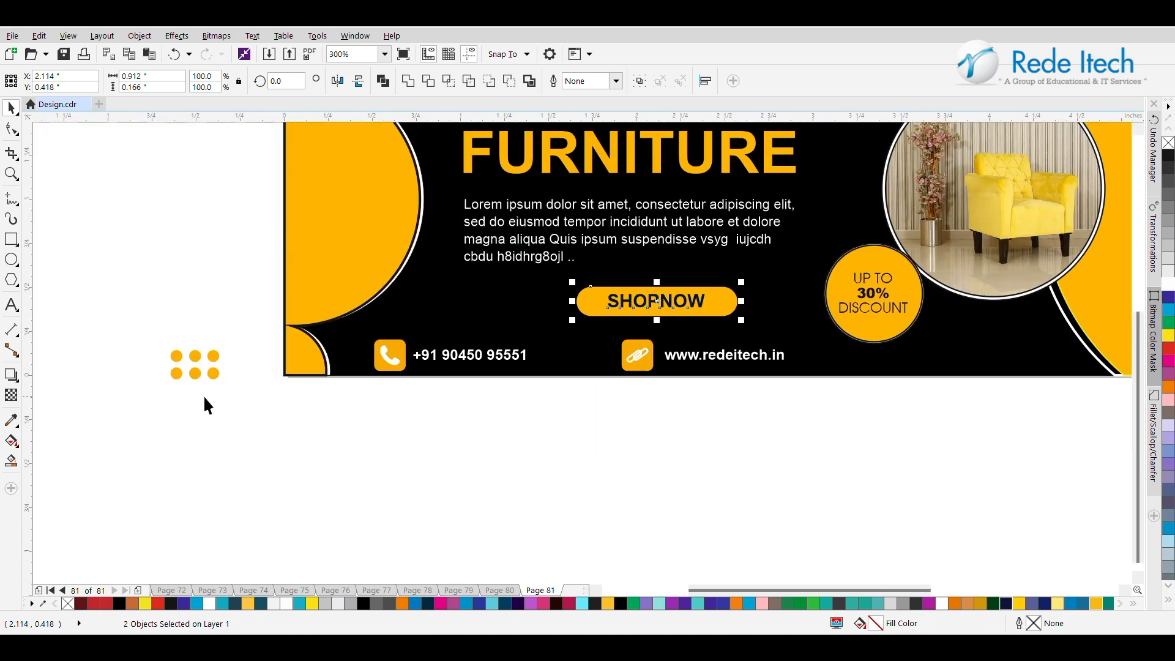
Step: Sample the gold of the large semicircle and match the contact icons' fill to it
click(11, 420)
click(372, 271)
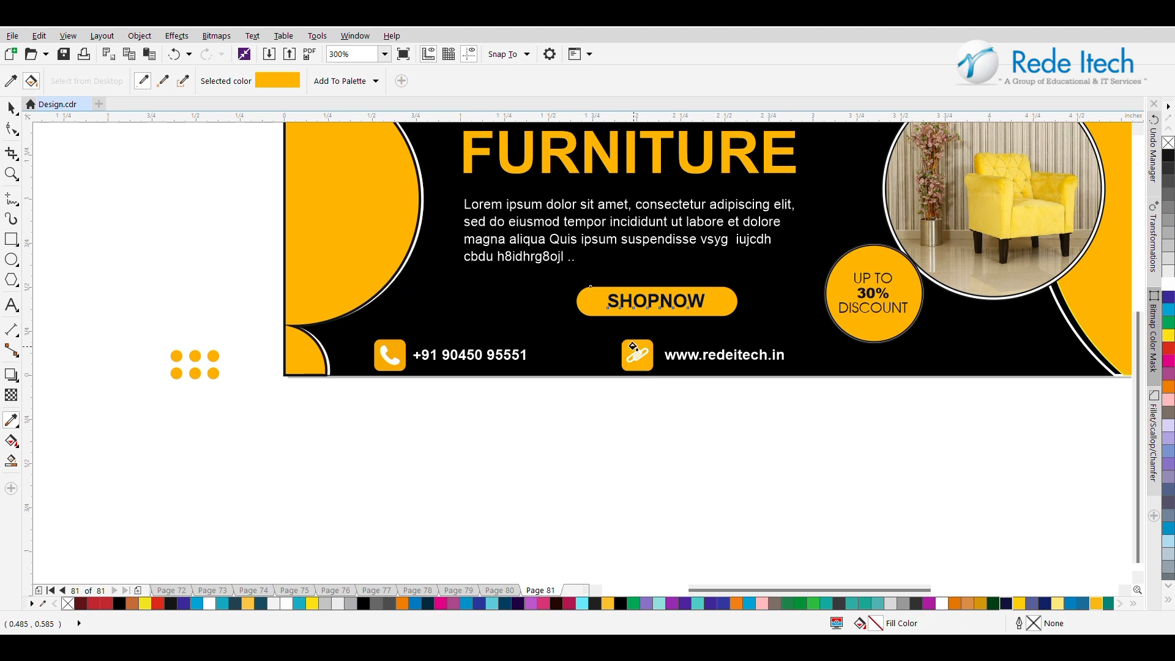
click(11, 108)
Step: Scale the SHOPNOW button and its text down to roughly three quarters of their size, keeping the right edge in place
scroll(661, 295, down, 2)
drag(660, 292, 727, 308)
click(686, 424)
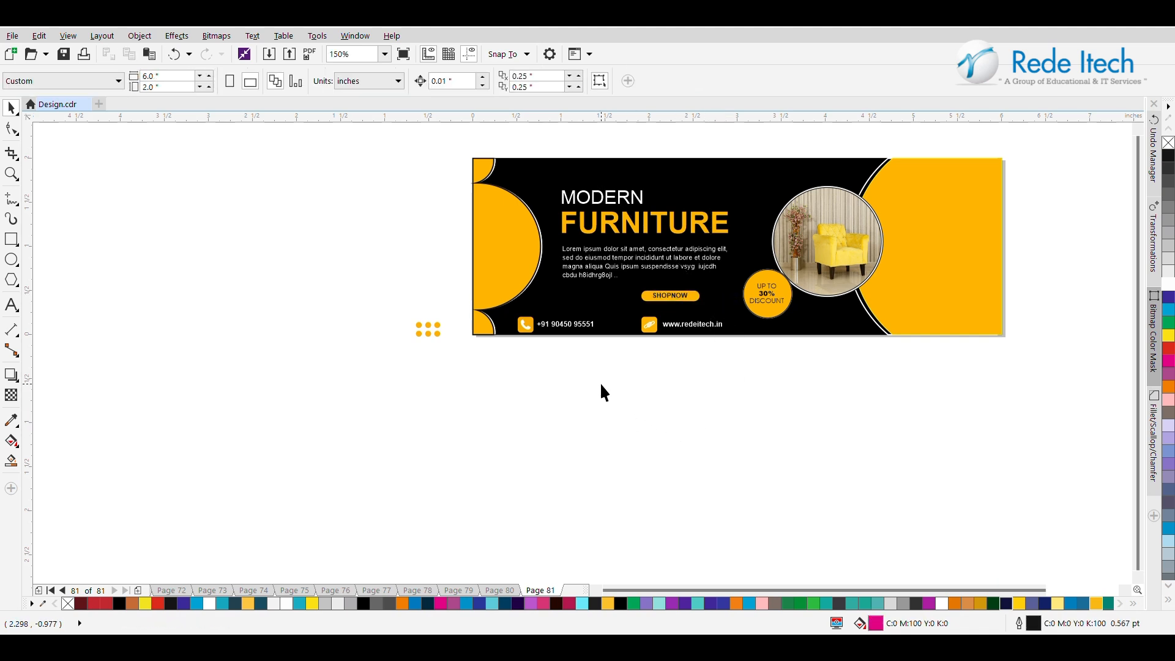
Step: Move the 30% discount badge slightly right, to about X 3.395, Y 0.464 inch, overlapping the lower edge of the armchair photo
drag(641, 336, 642, 334)
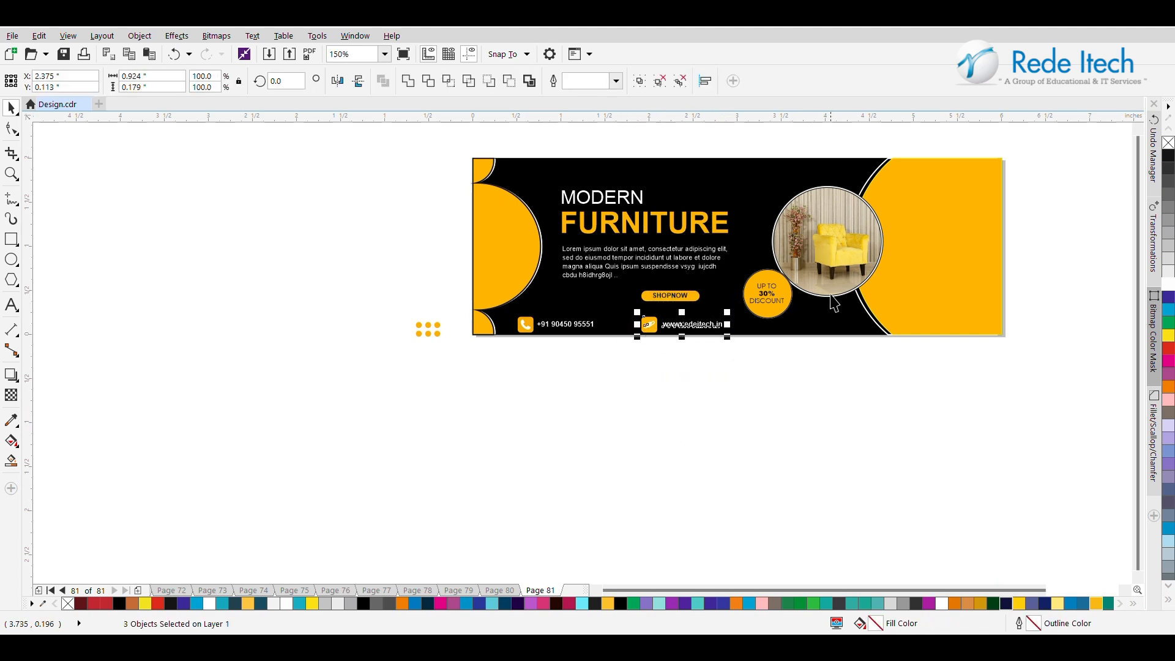
drag(914, 141, 906, 217)
drag(814, 381, 729, 264)
drag(774, 300, 772, 295)
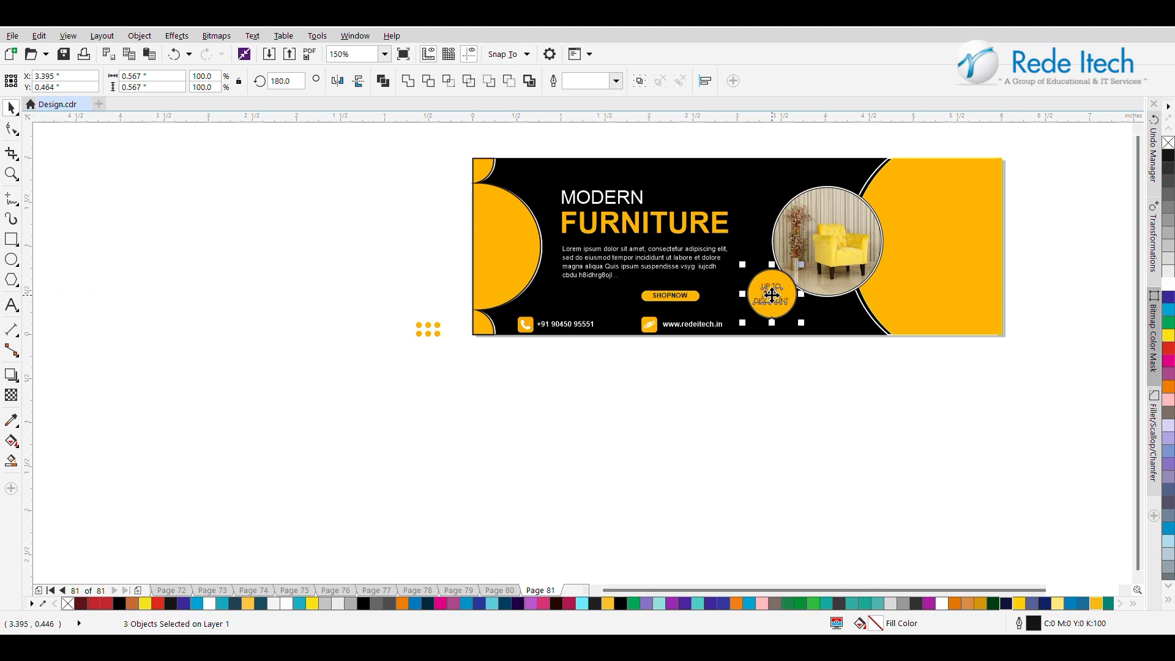
click(799, 383)
drag(931, 133, 767, 309)
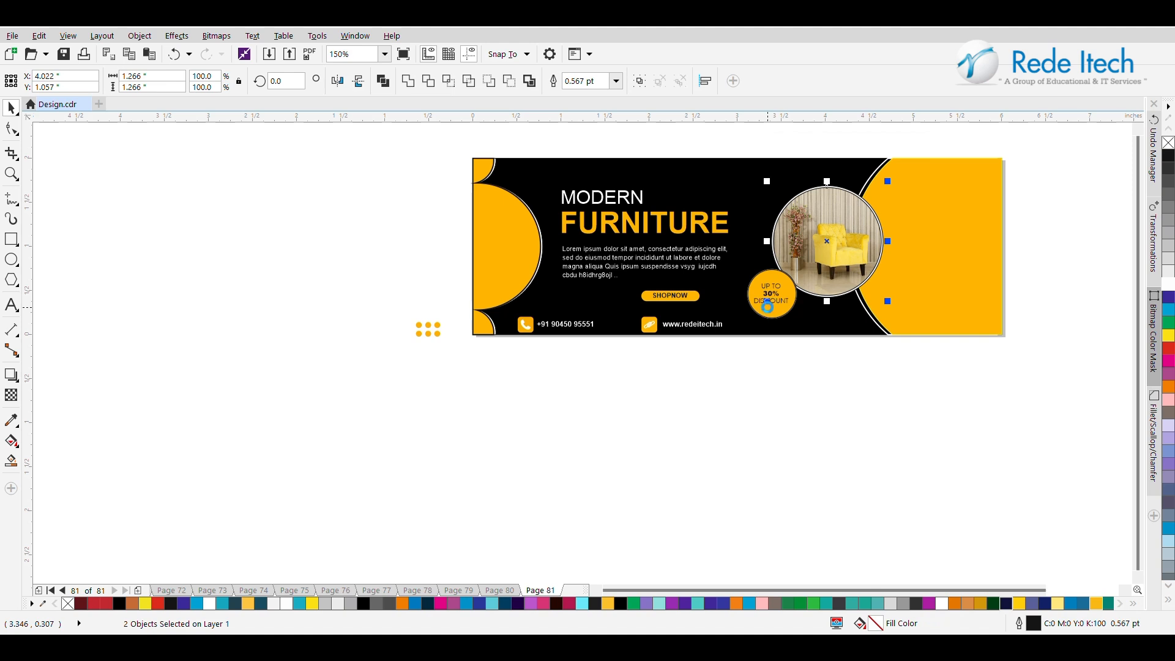
click(843, 392)
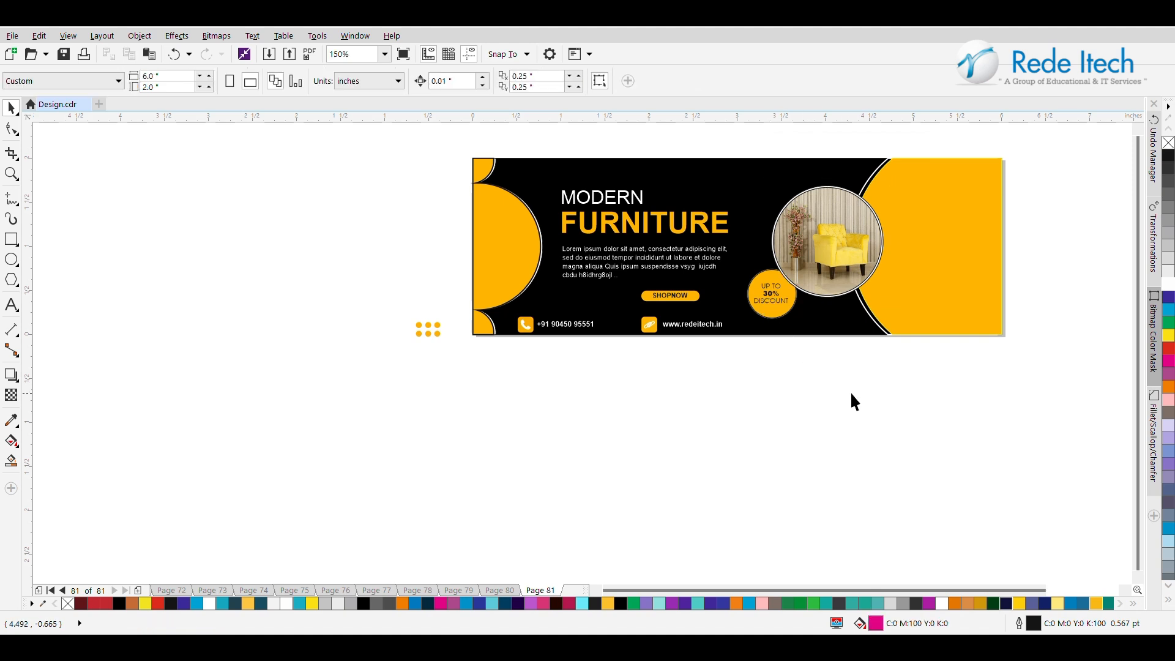
Step: Move the website and phone details with their icons slightly right and up, and align them with each other along their bottom edges
drag(704, 358, 617, 307)
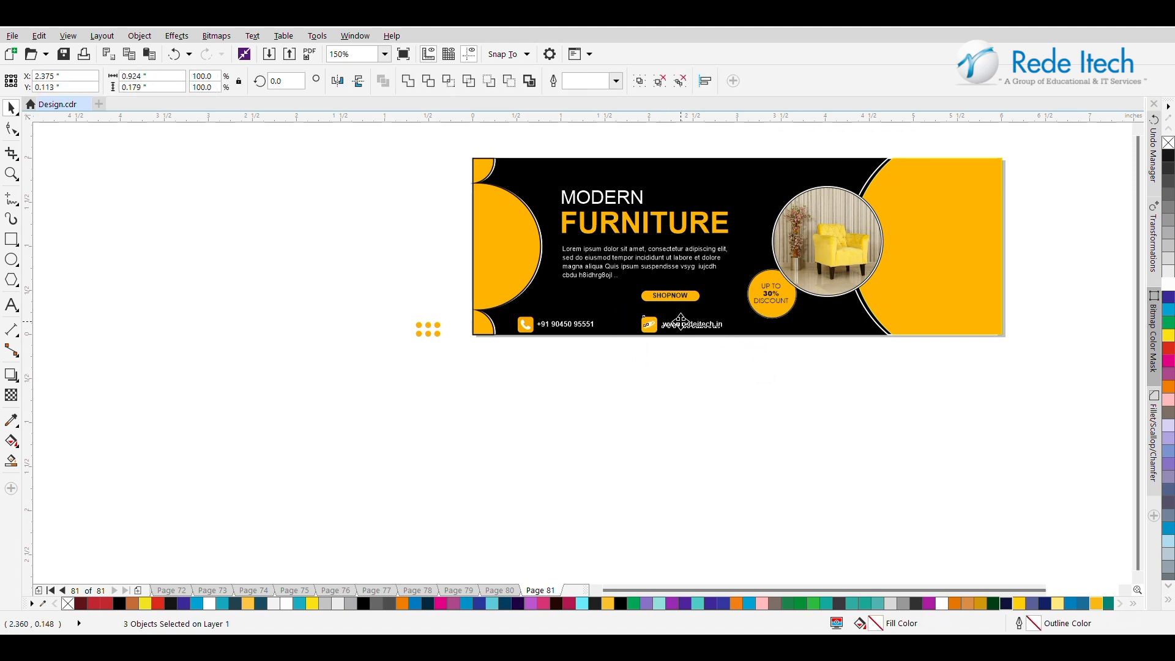
drag(683, 322, 705, 318)
drag(631, 378, 490, 310)
drag(568, 325, 604, 320)
shift+click(678, 323)
key(b)
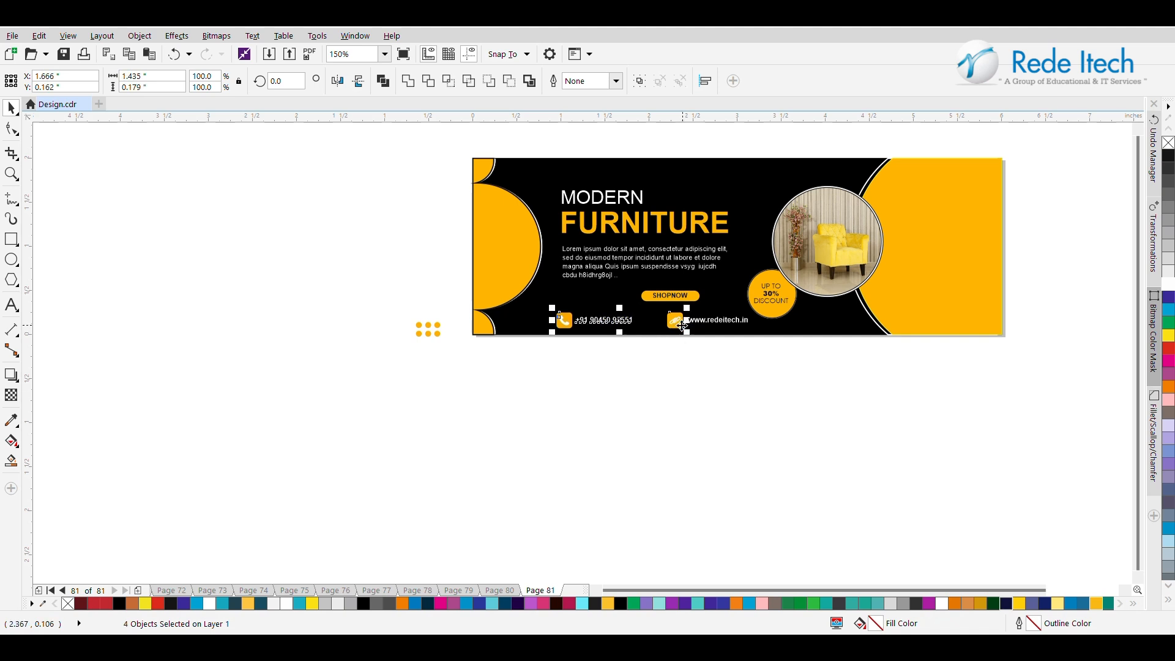
Step: Raise the phone and website details slightly as one level row beneath the SHOPNOW button
click(629, 359)
click(594, 317)
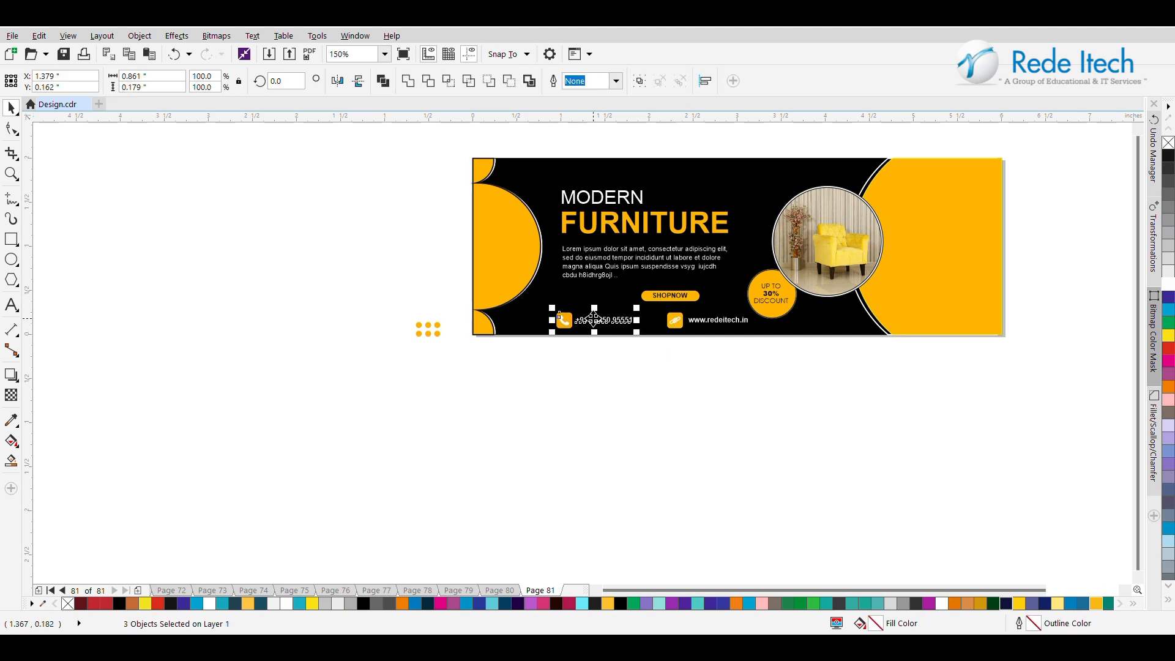
drag(765, 373, 640, 304)
shift+click(614, 315)
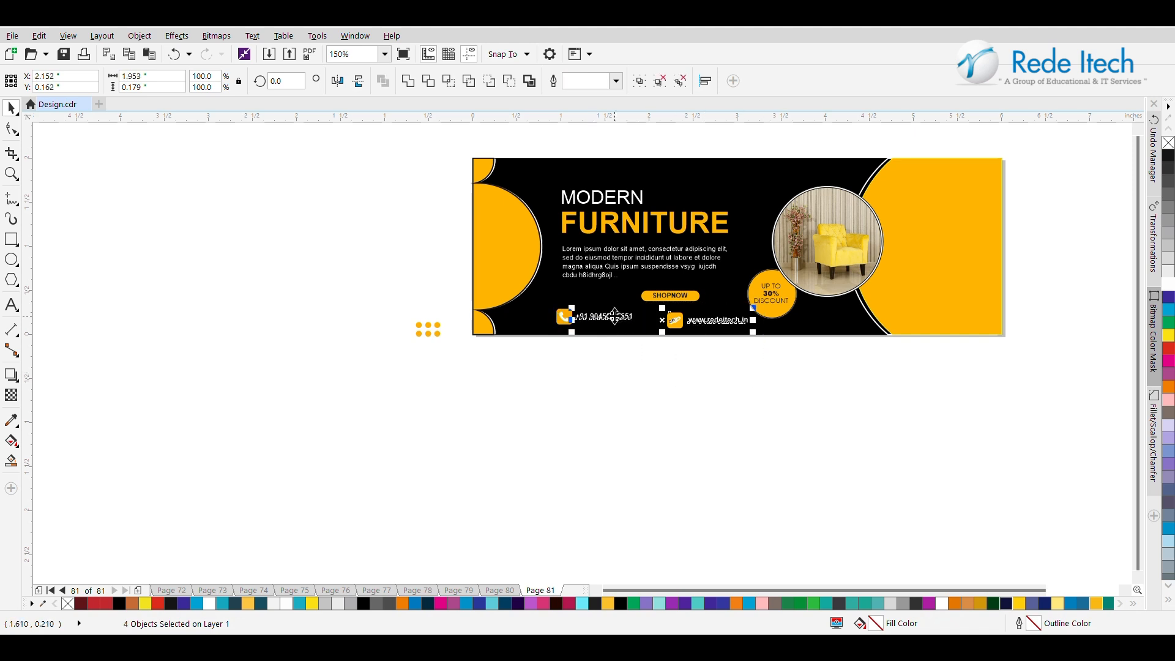
click(707, 402)
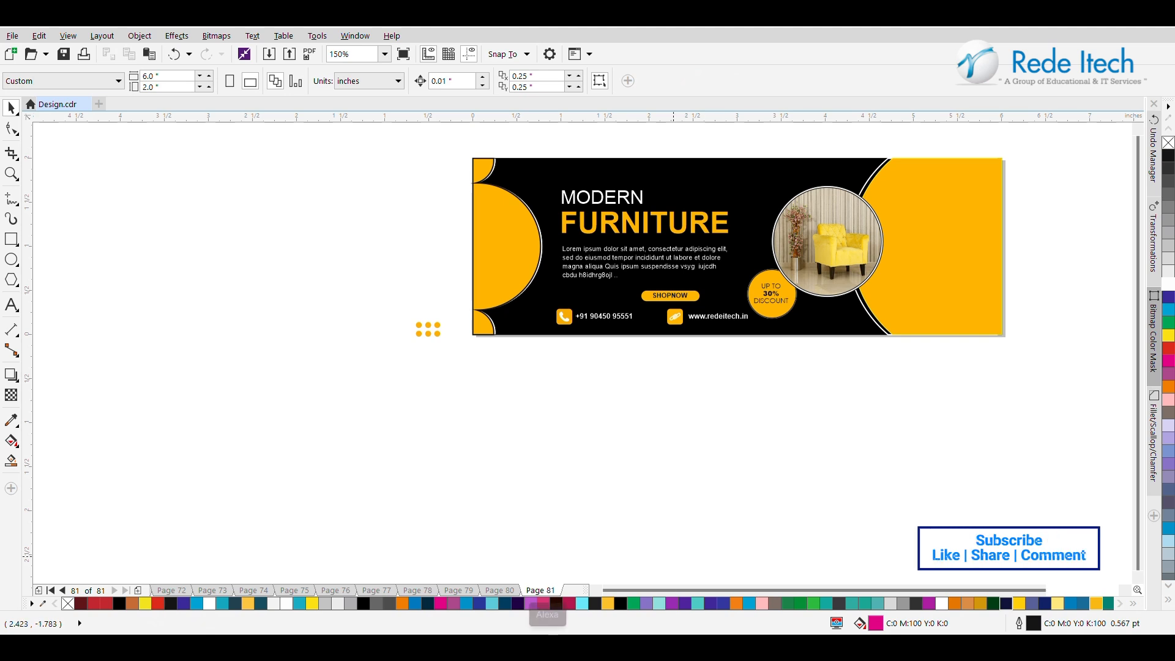
Step: Duplicate the FURNITURE heading above the armchair photo and replace the copy's text with "logo"
mouse_move(602, 647)
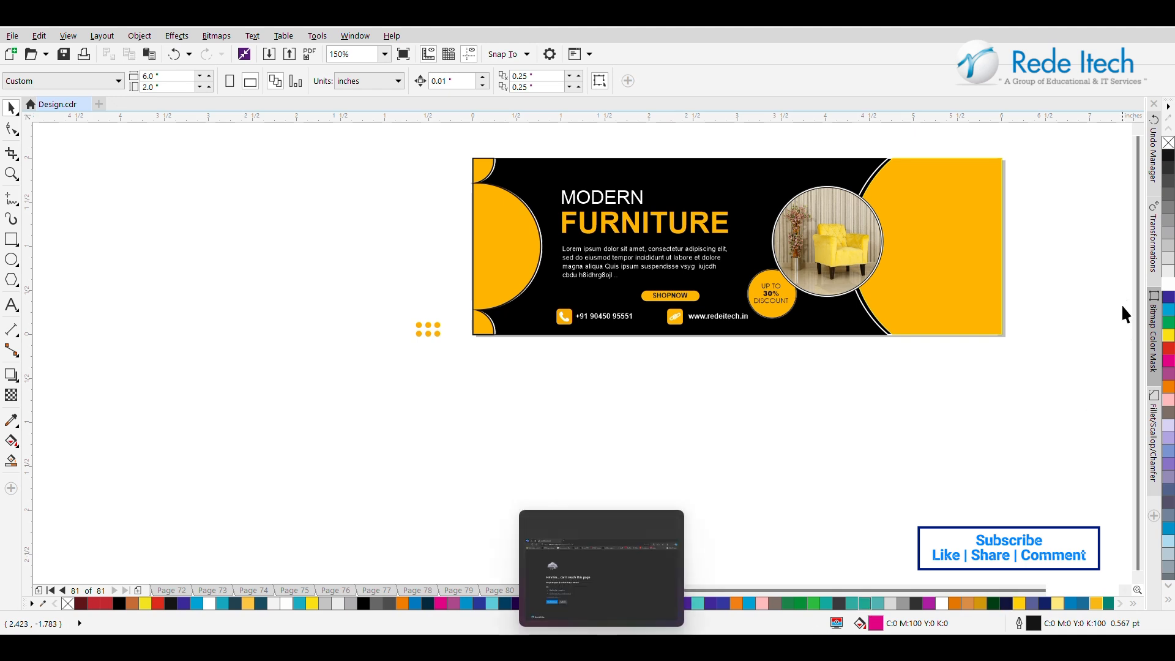
scroll(963, 246, up, 1)
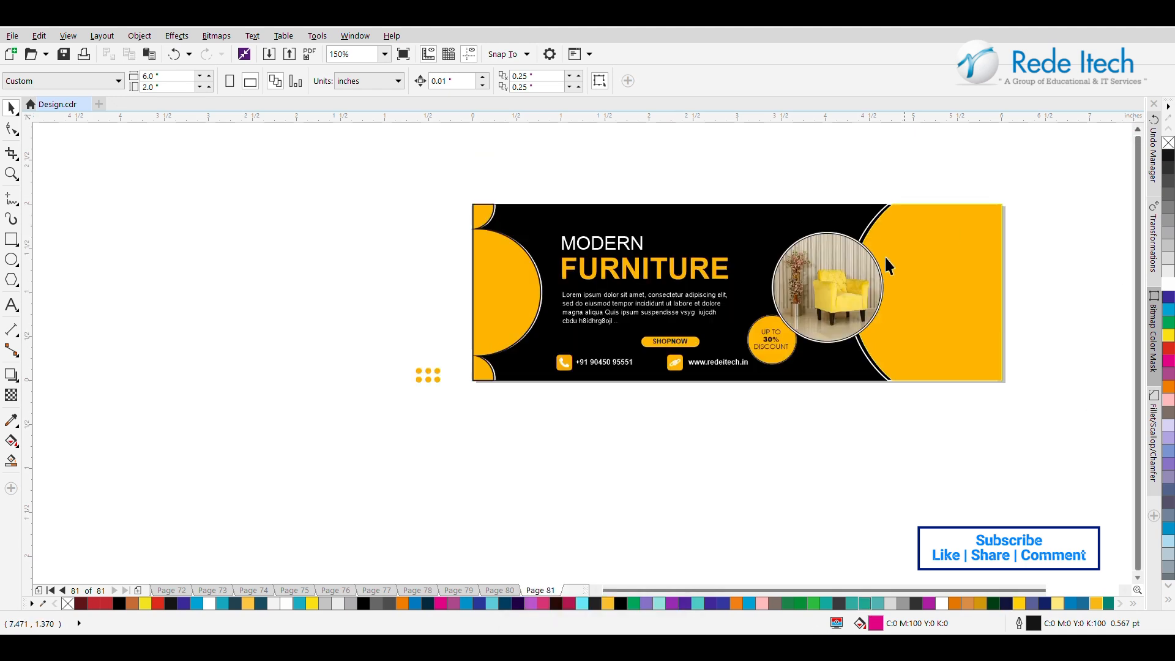
drag(672, 267, 840, 214)
right_click(840, 214)
double_click(840, 214)
key(ctrl+a)
text(I)
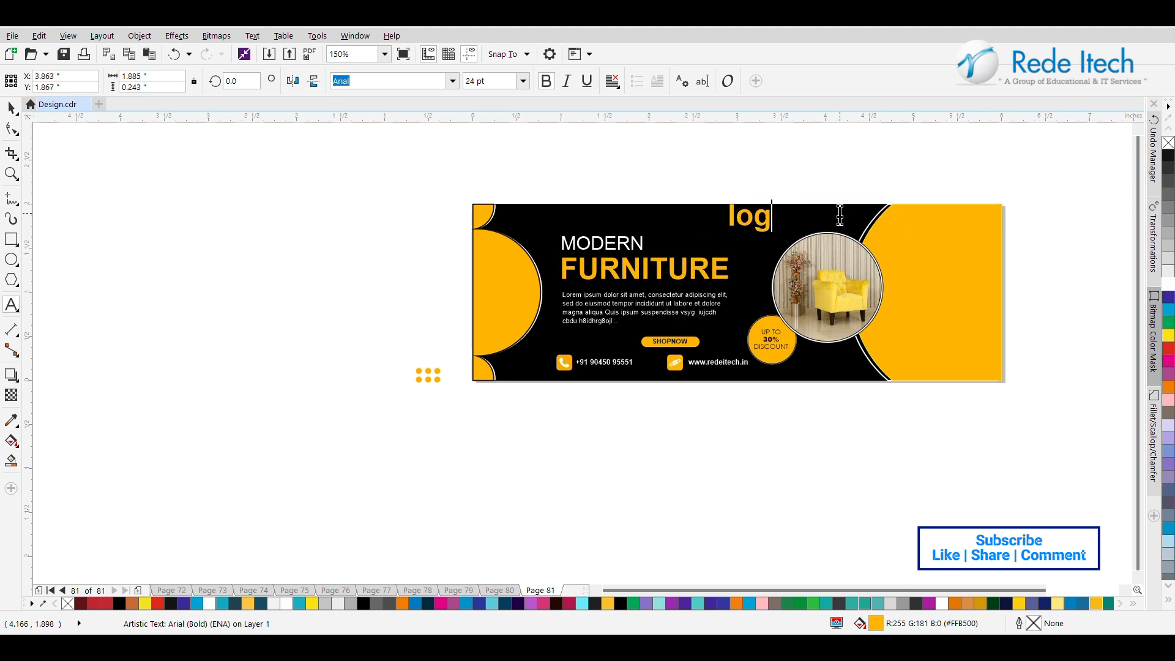
Step: Convert the logo text to uppercase and place it, smaller and in white, in the upper right corner of the gold shape
key(shift+F3)
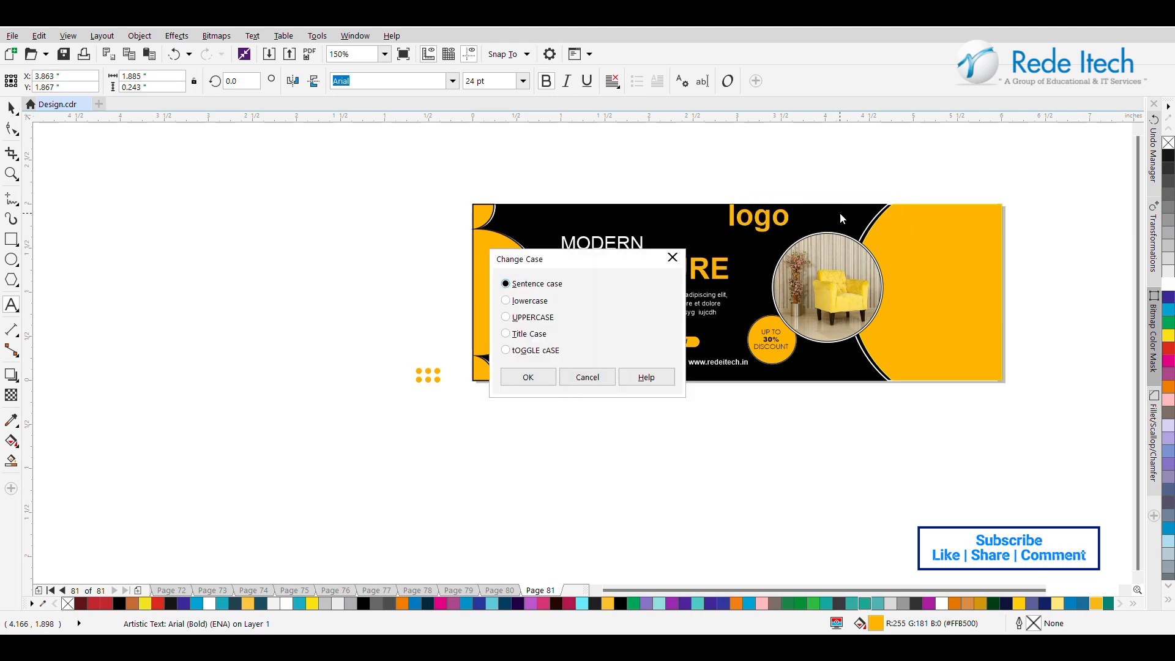
key(Down)
key(Return)
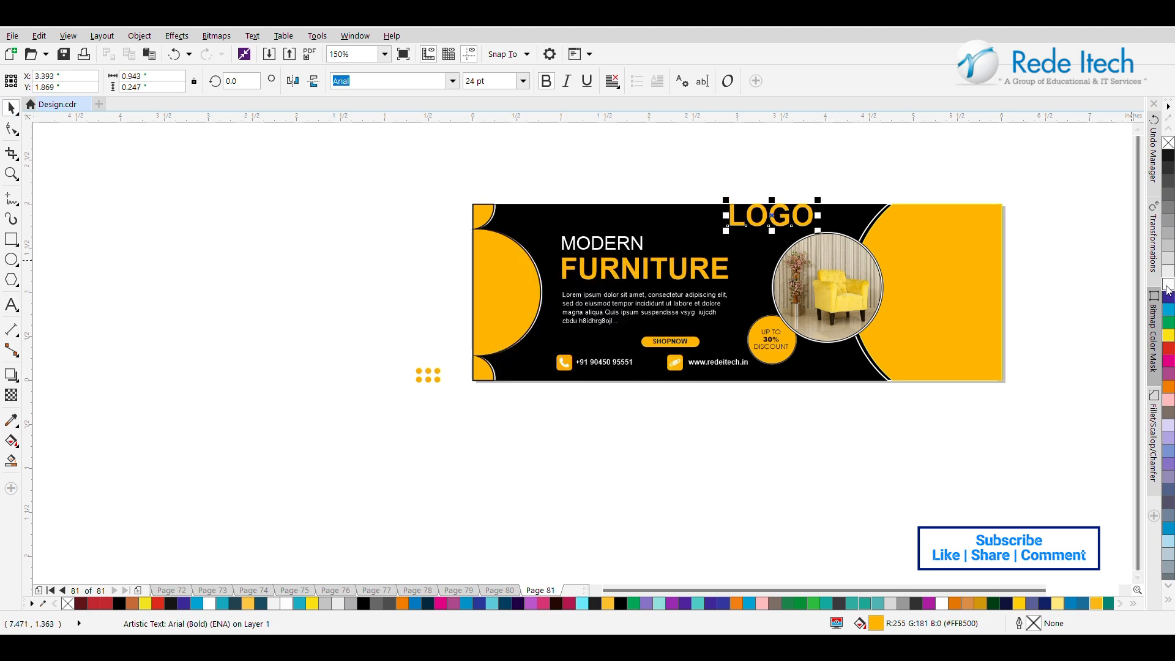
drag(763, 215, 975, 229)
click(1052, 334)
Step: Place four of the spare gold dots on the right gold shape below the LOGO text, filled white
drag(454, 394, 721, 346)
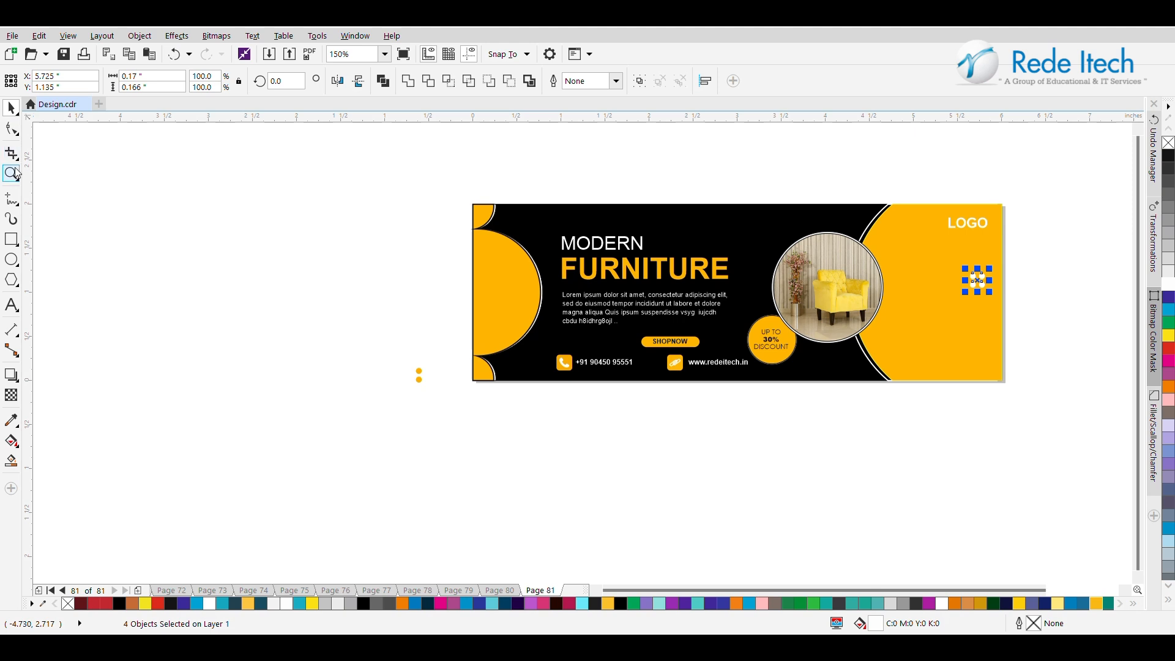
click(11, 395)
drag(971, 276, 985, 284)
scroll(987, 275, up, 1)
click(373, 80)
text(90)
key(Return)
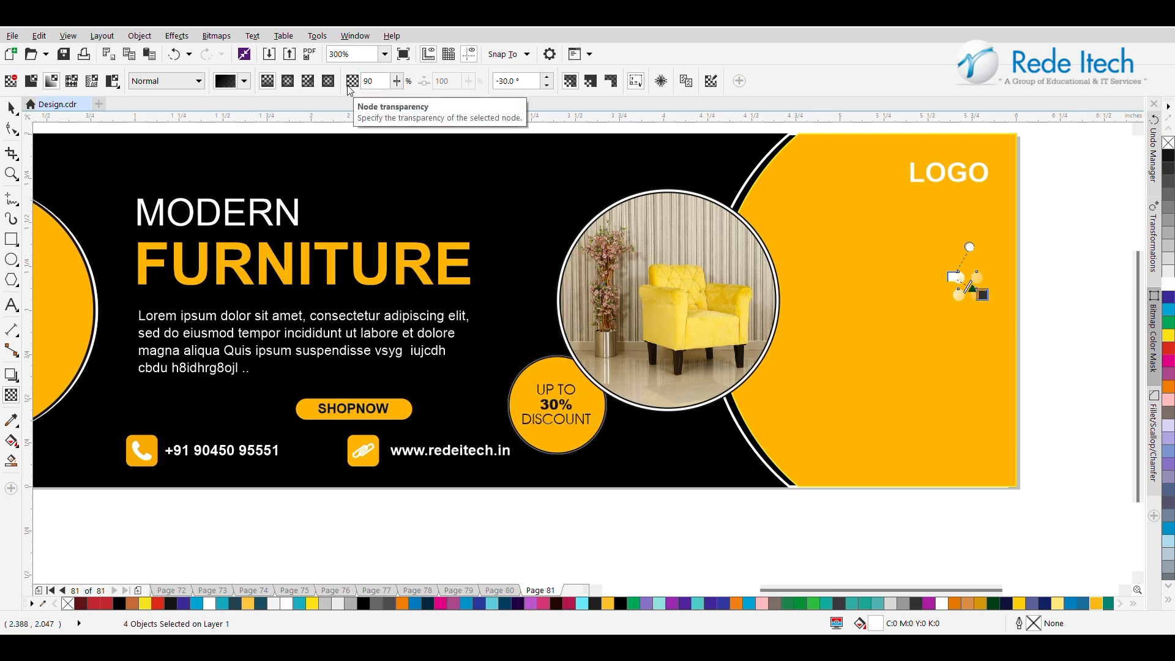
Step: Apply a uniform transparency of 50 to the four white dots
click(31, 82)
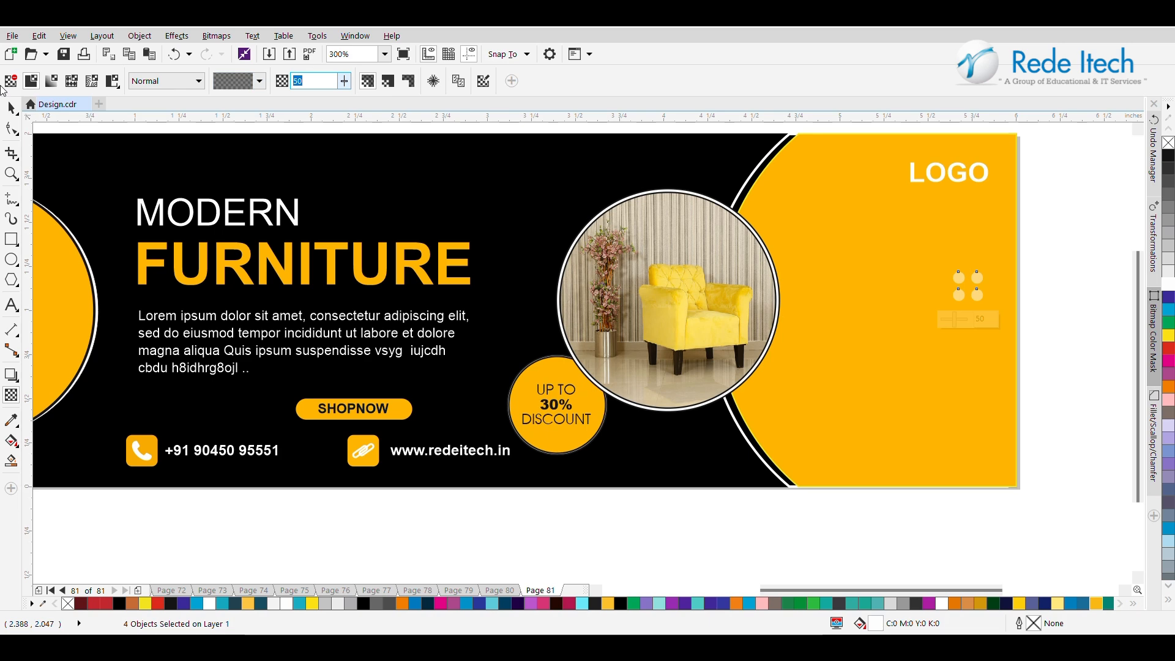
click(9, 107)
Step: Duplicate the four dots downward twice at equal distance and delete the two leftover gold dots beside the banner
scroll(293, 165, down, 2)
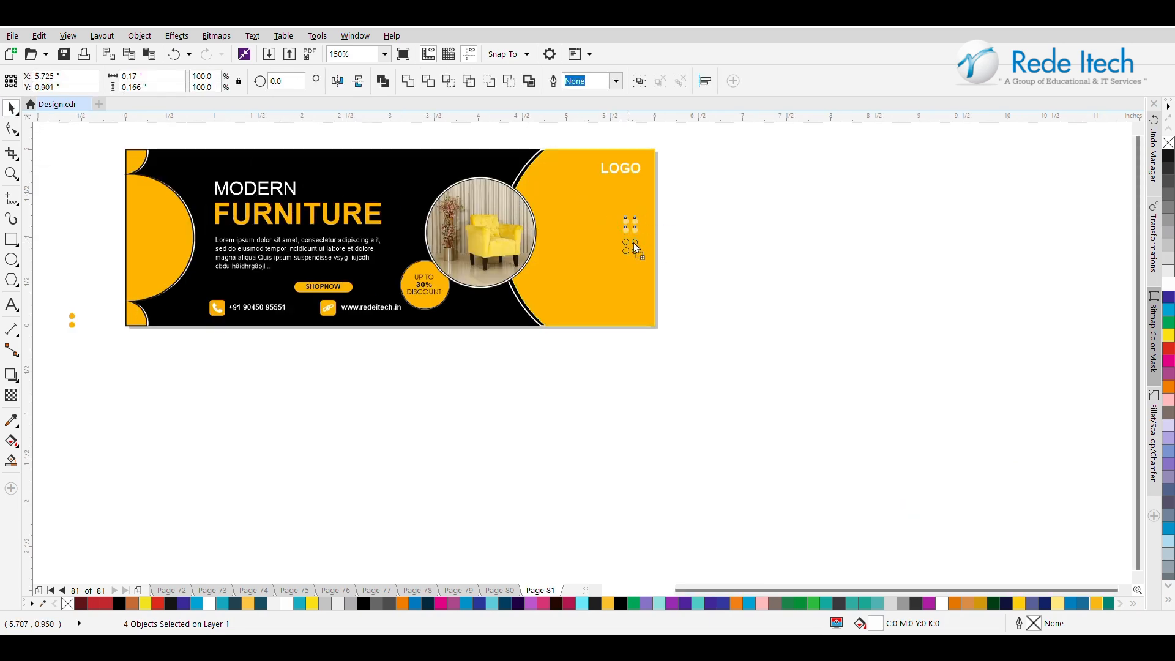
key(ctrl+r)
drag(688, 589, 649, 590)
drag(371, 388, 227, 300)
key(Delete)
Step: Move the lower groups of dots upward to close the gaps between the six dot rows
mouse_move(818, 276)
mouse_down()
mouse_move(859, 247)
mouse_move(811, 291)
mouse_up()
scroll(838, 257, up, 4)
click(838, 256)
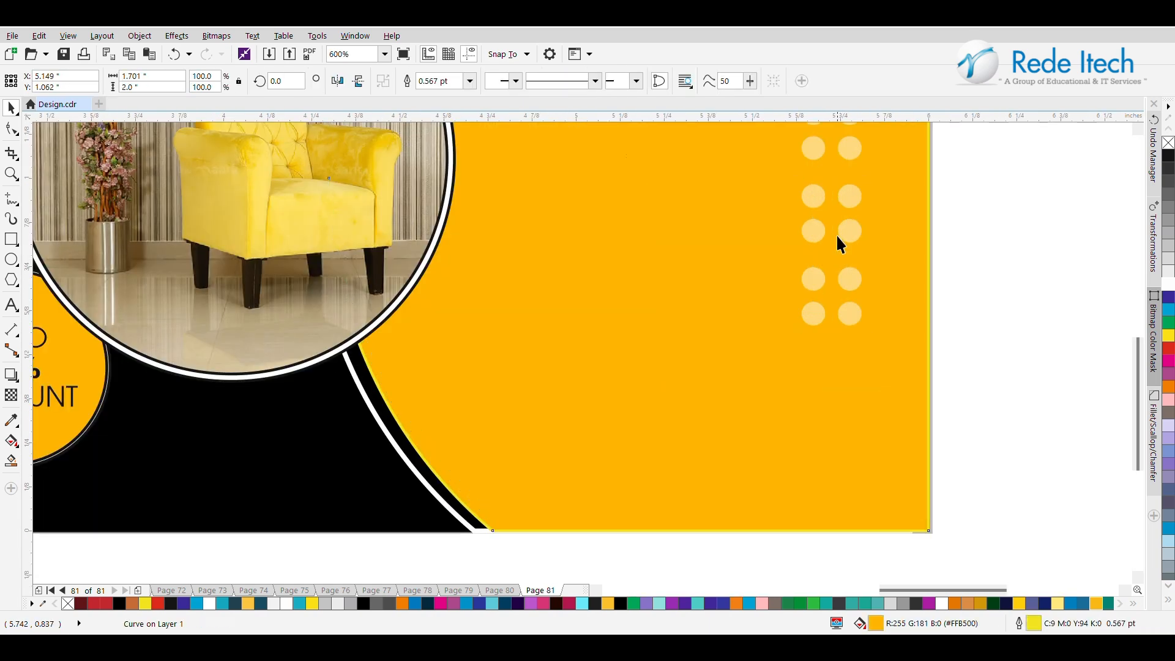
drag(965, 173, 796, 330)
drag(831, 265, 776, 301)
scroll(833, 238, down, 2)
click(898, 229)
scroll(828, 253, up, 2)
key(Up)
key(Up)
key(Up)
key(Up)
key(Up)
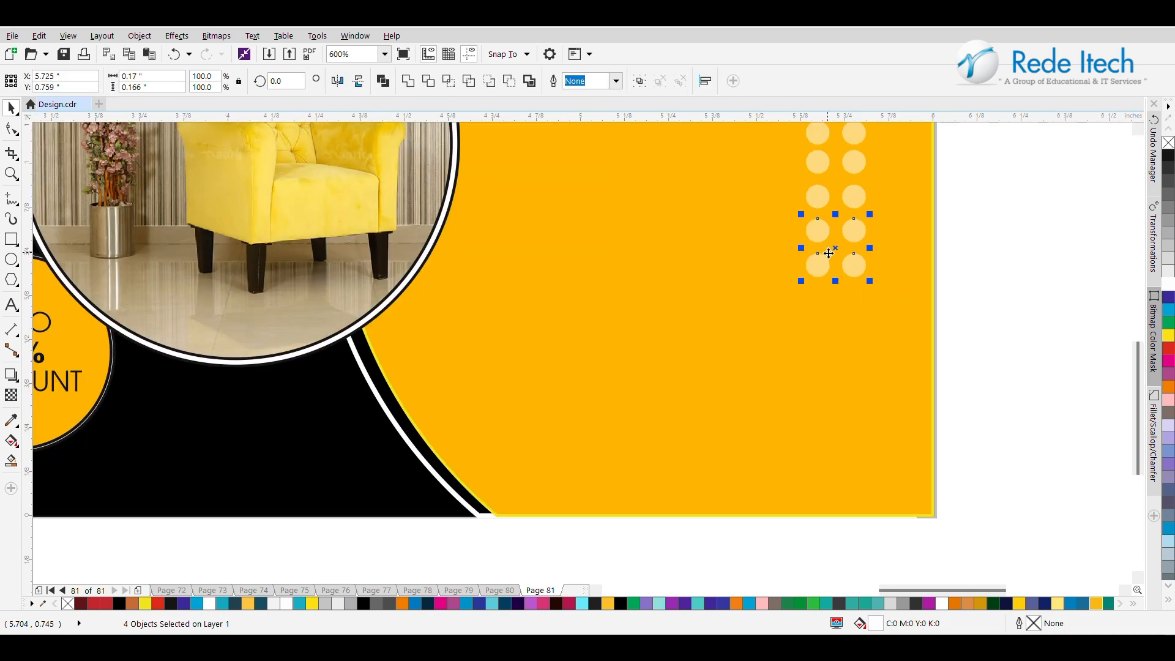
key(Up)
scroll(828, 253, down, 2)
Step: Shift the outer dot rows slightly inward to tighten the spacing of the pattern
drag(923, 154, 830, 320)
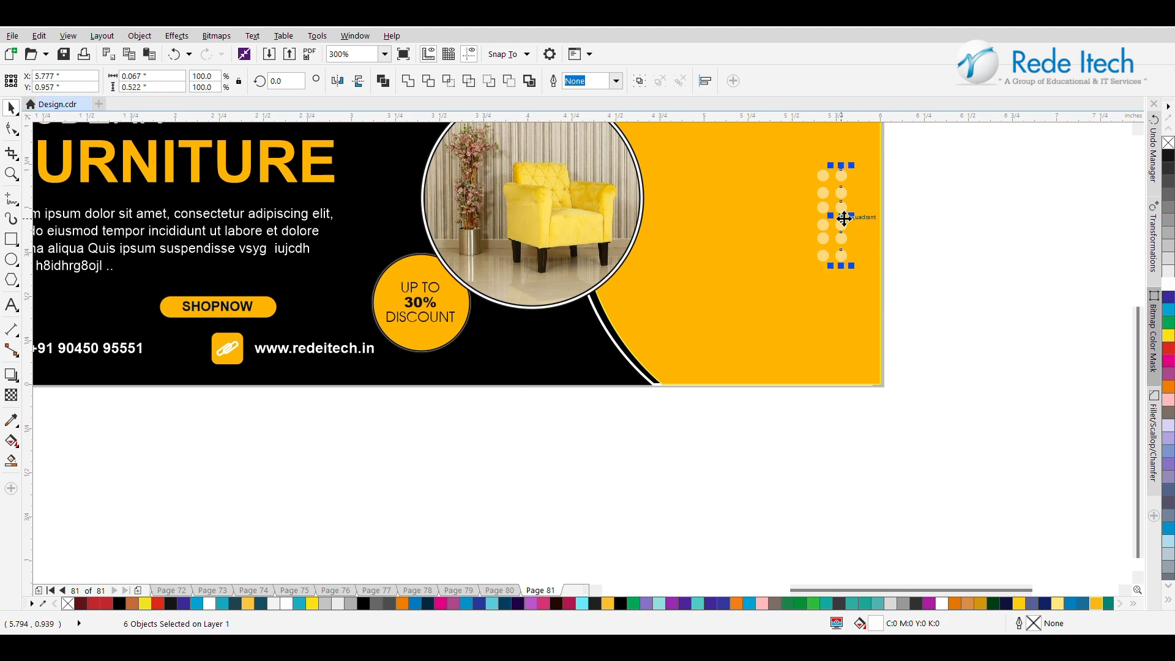
click(897, 152)
drag(824, 427, 782, 208)
drag(832, 313, 835, 155)
click(921, 176)
Step: Move the whole pattern of twelve dots up to about Y 1.109 inch
scroll(921, 176, down, 2)
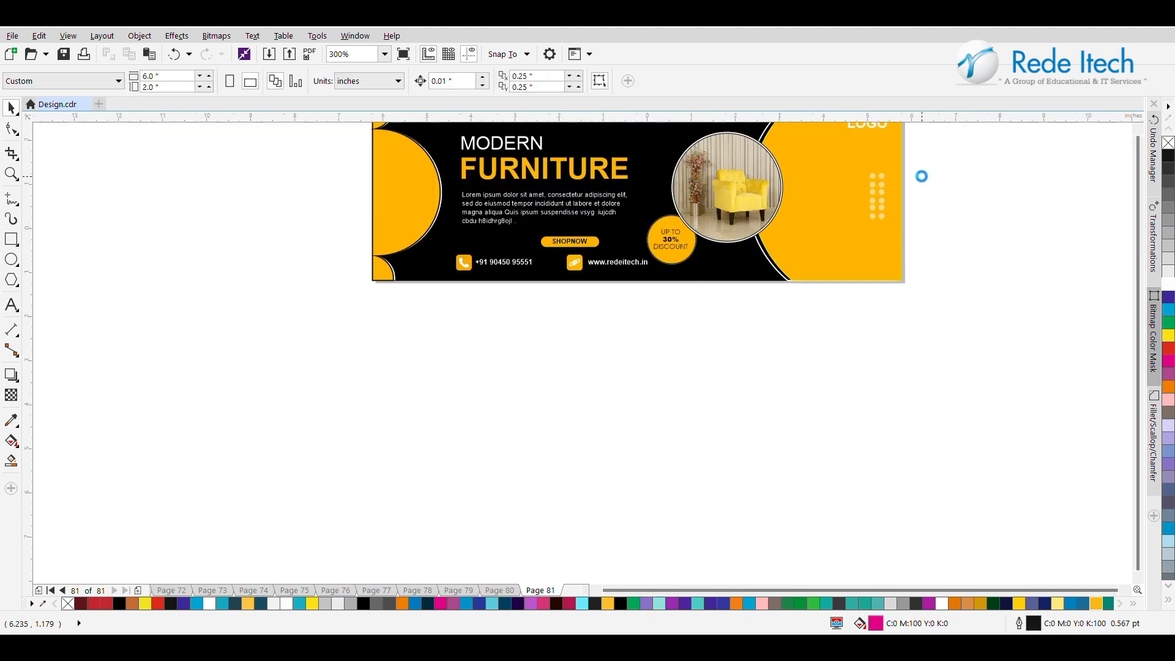
scroll(946, 123, up, 1)
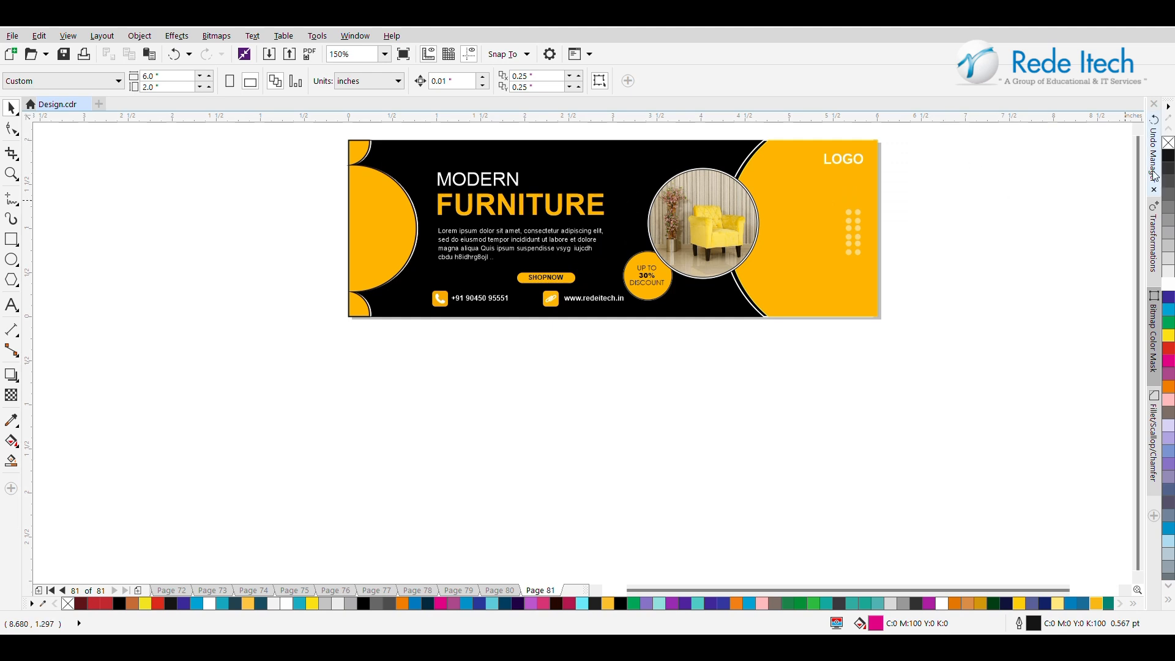
click(1137, 130)
drag(910, 275, 823, 307)
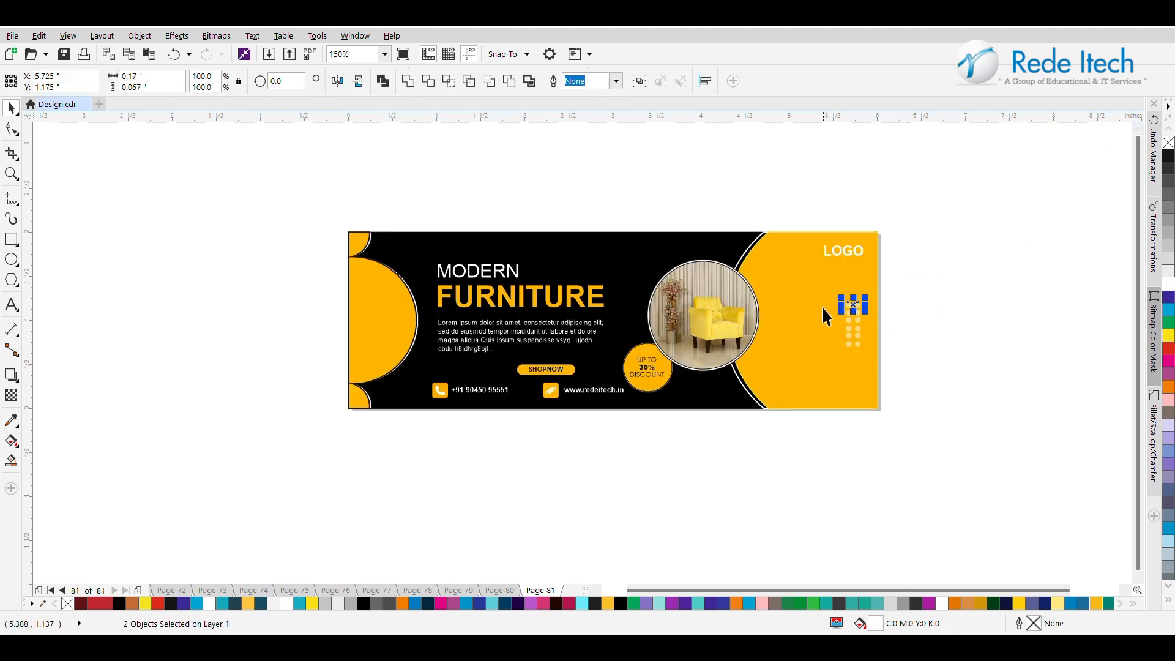
drag(912, 282, 807, 374)
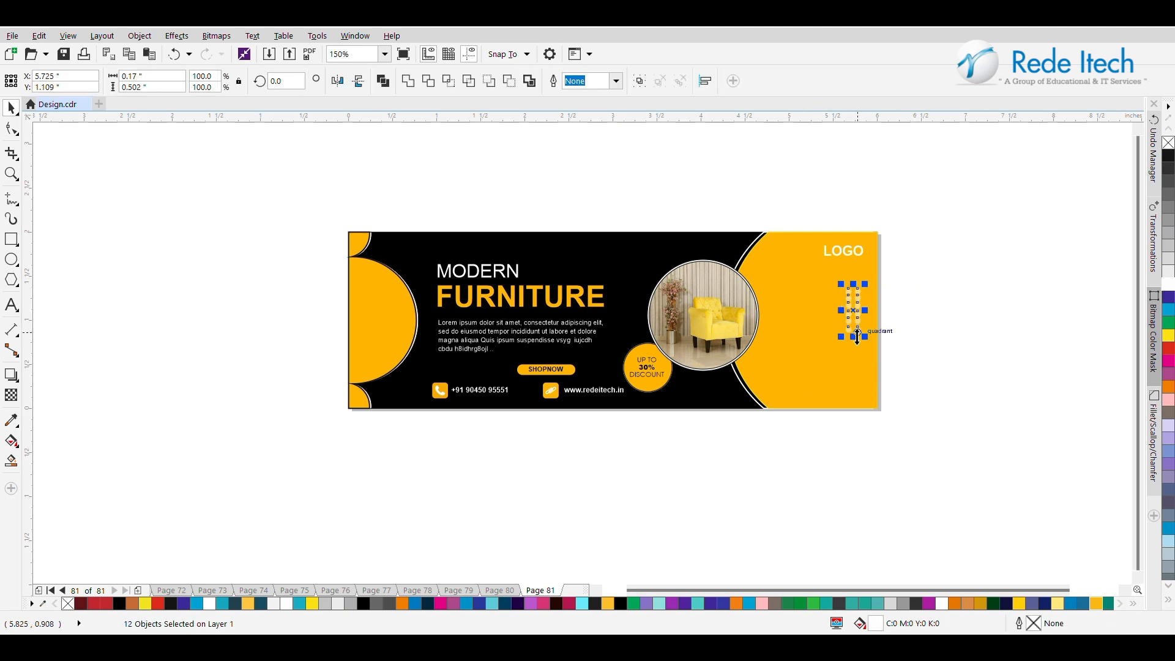
click(889, 327)
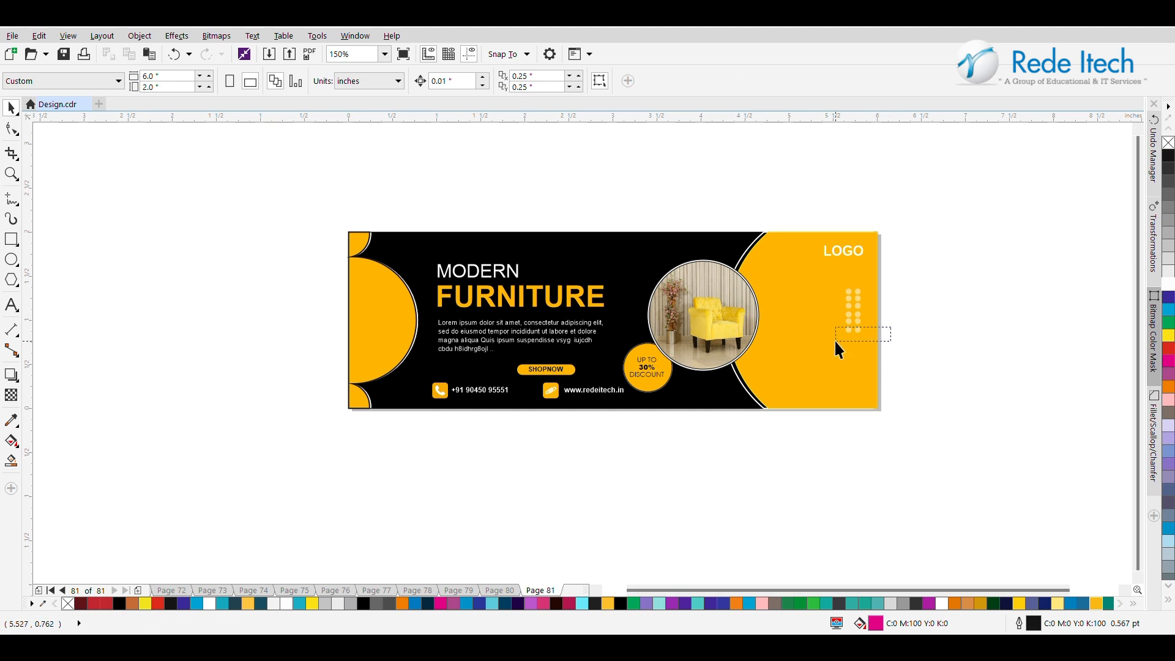
drag(875, 326, 830, 347)
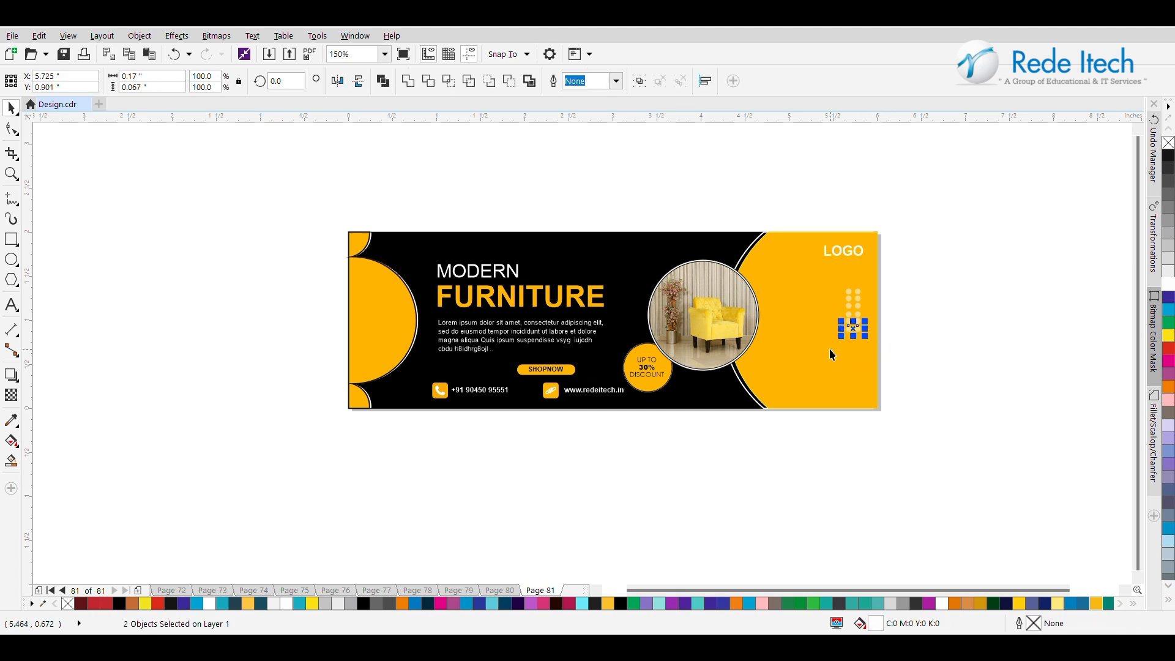
drag(857, 327, 858, 343)
click(900, 331)
Step: Move the lower dot rows up slightly to even out the spacing between all six rows
scroll(855, 324, up, 2)
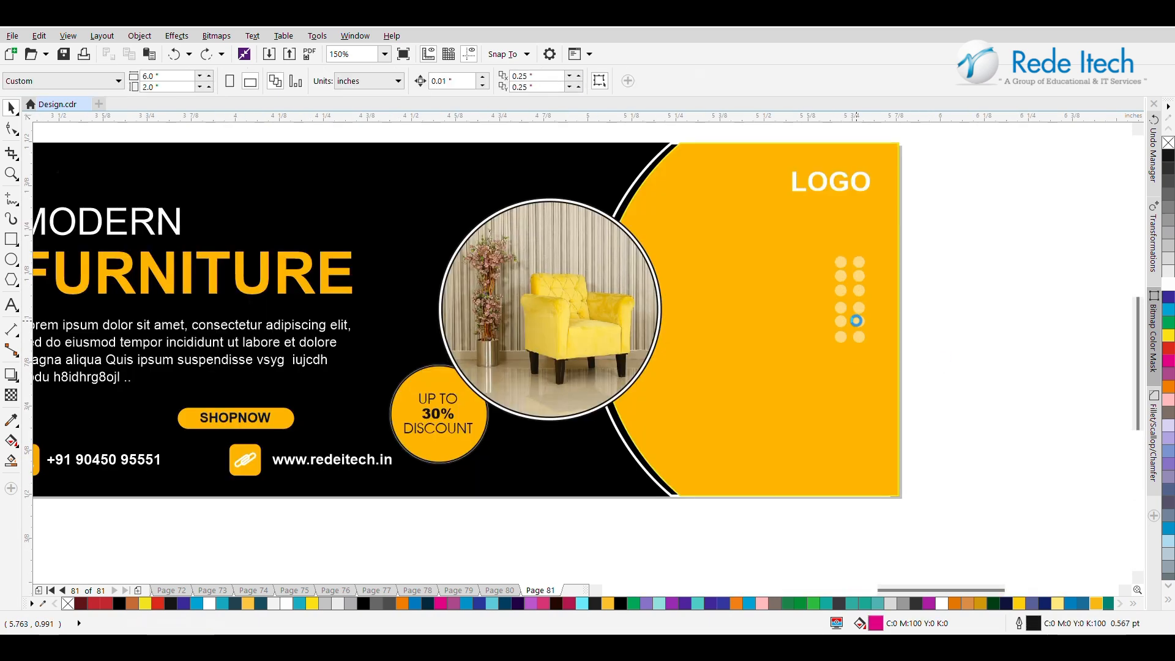
drag(970, 306, 821, 385)
mouse_move(986, 281)
mouse_down()
mouse_move(794, 338)
mouse_move(795, 372)
mouse_up()
drag(843, 324, 838, 319)
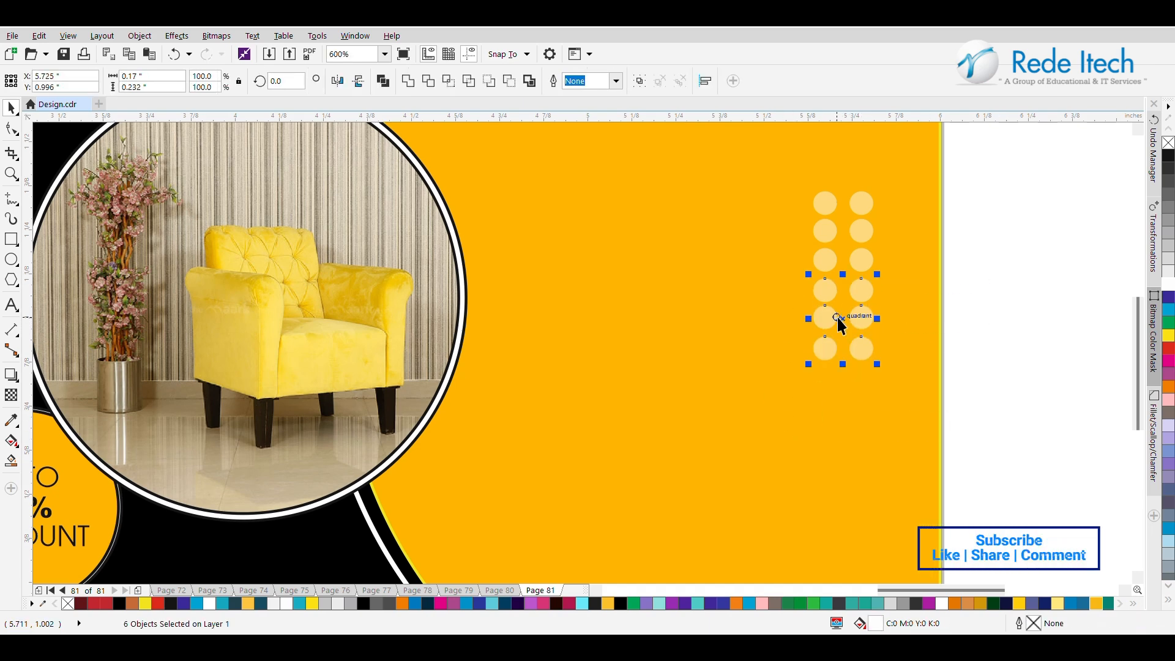
Step: Duplicate the bottom row of dots downward as a seventh row and adjust its spacing to match the other rows
drag(985, 325, 780, 369)
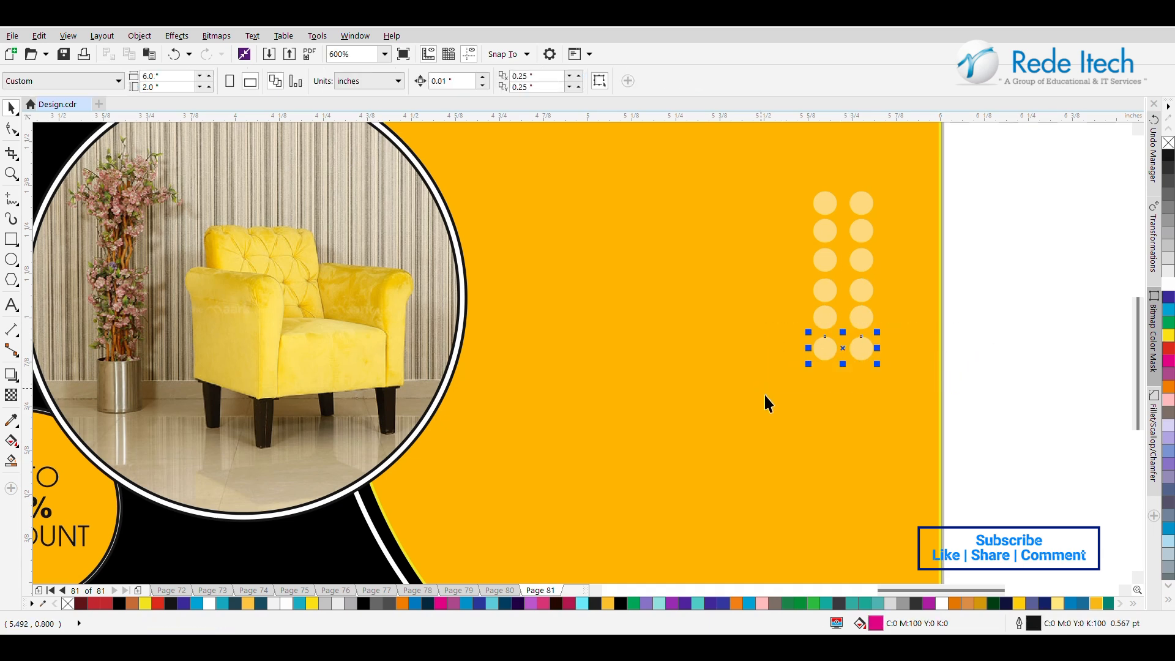
drag(854, 347, 840, 379)
scroll(839, 378, down, 2)
click(975, 358)
drag(936, 353, 770, 392)
key(Down)
Step: Nudge the right column of dots left by about 0.02 inch, closer to the left column
drag(927, 240, 844, 423)
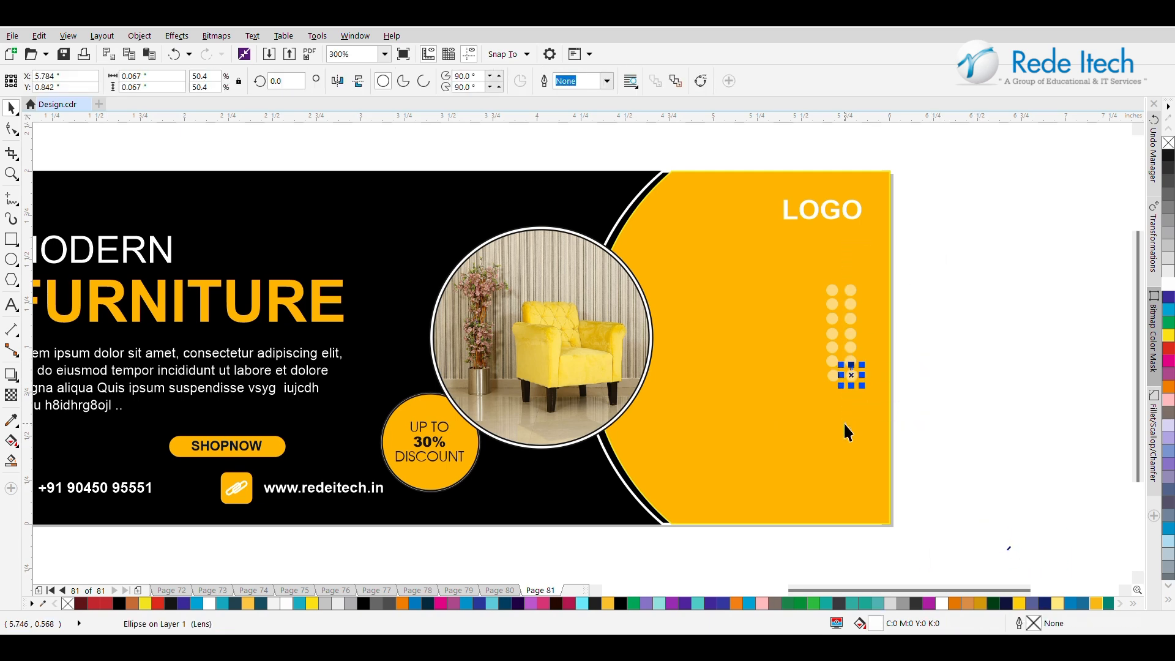
drag(927, 243, 838, 406)
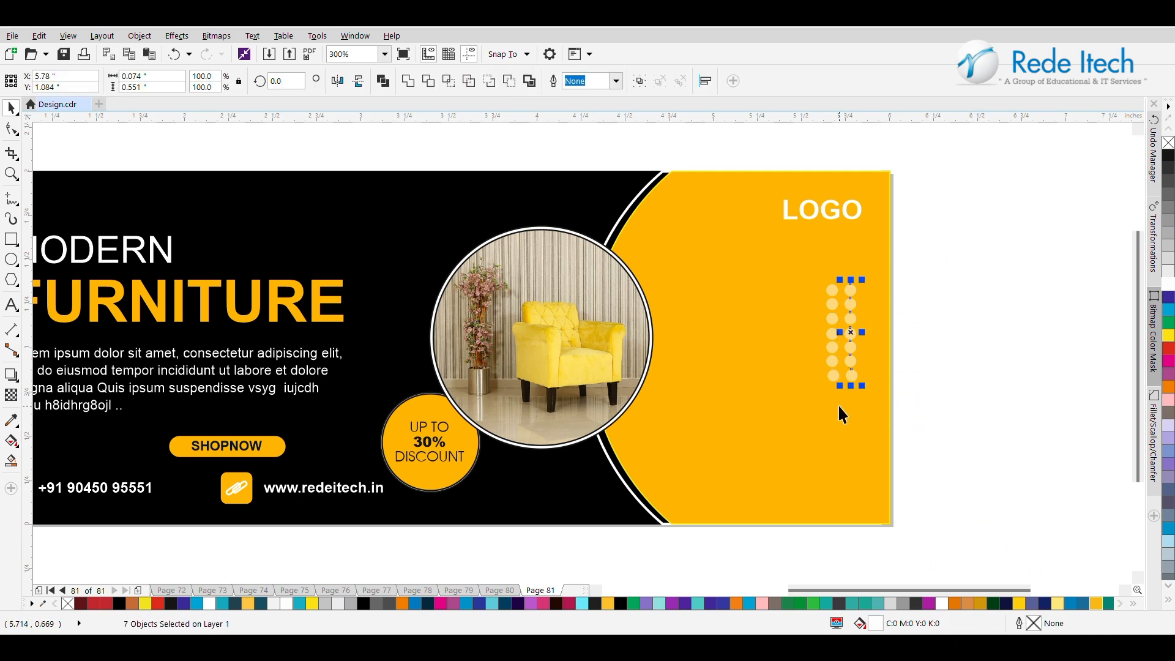
drag(777, 159, 844, 434)
drag(932, 255, 844, 432)
key(Left)
key(Left)
click(922, 308)
Step: Group all fourteen dots and center the group vertically on the right gold shape
scroll(922, 271, down, 1)
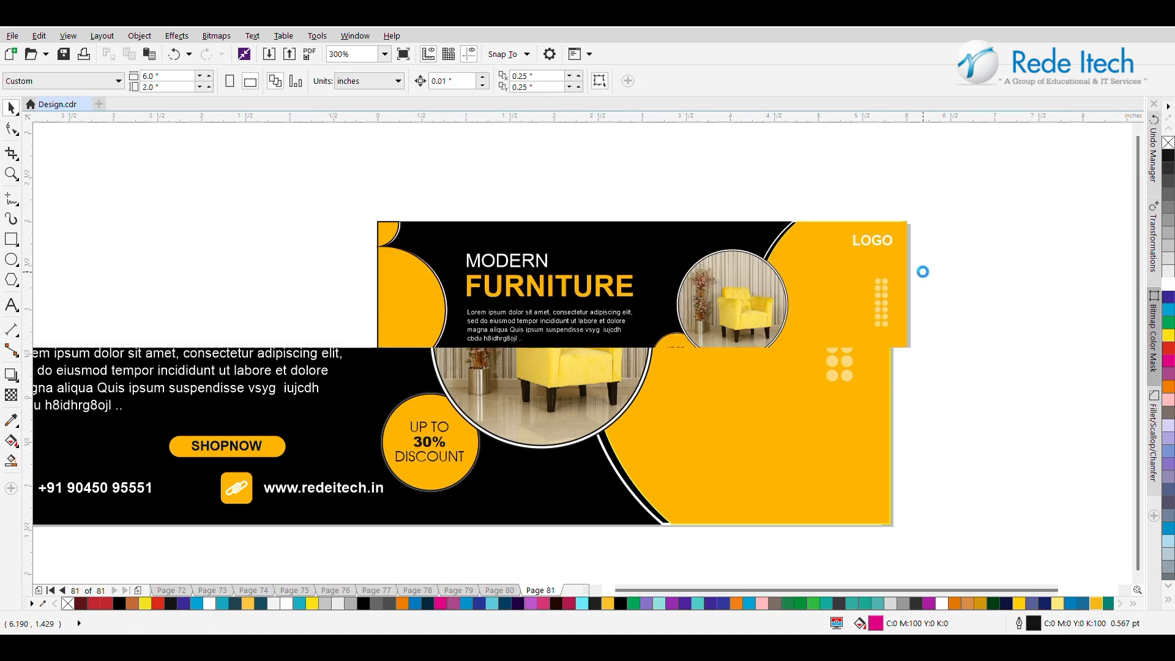
drag(930, 255, 839, 362)
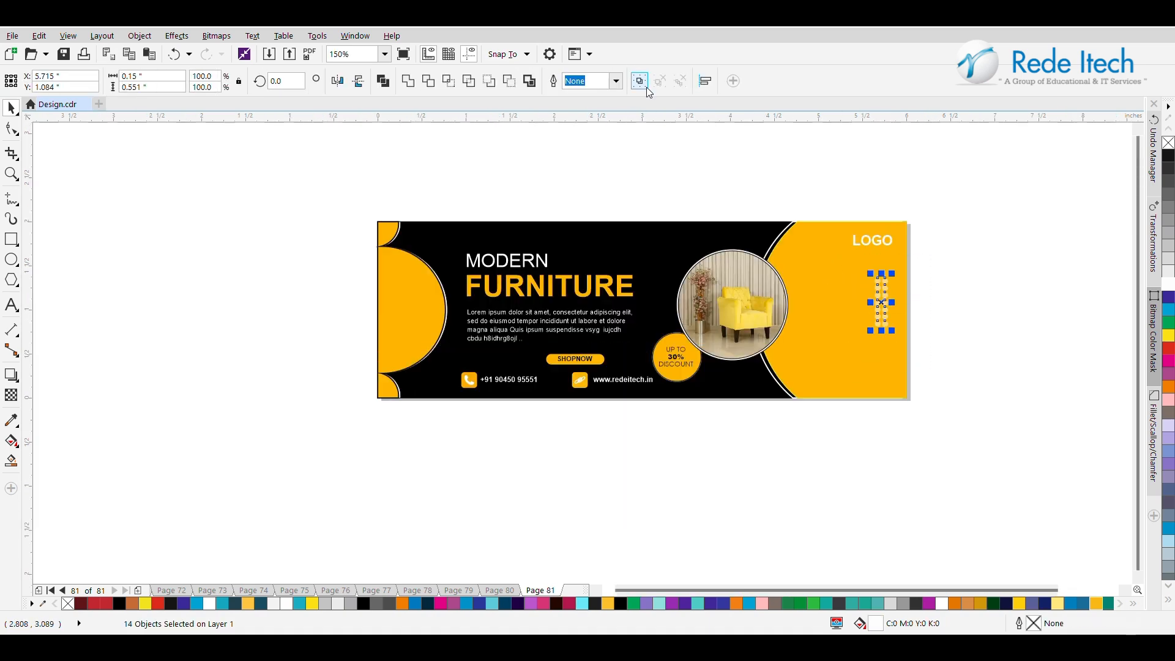
click(802, 299)
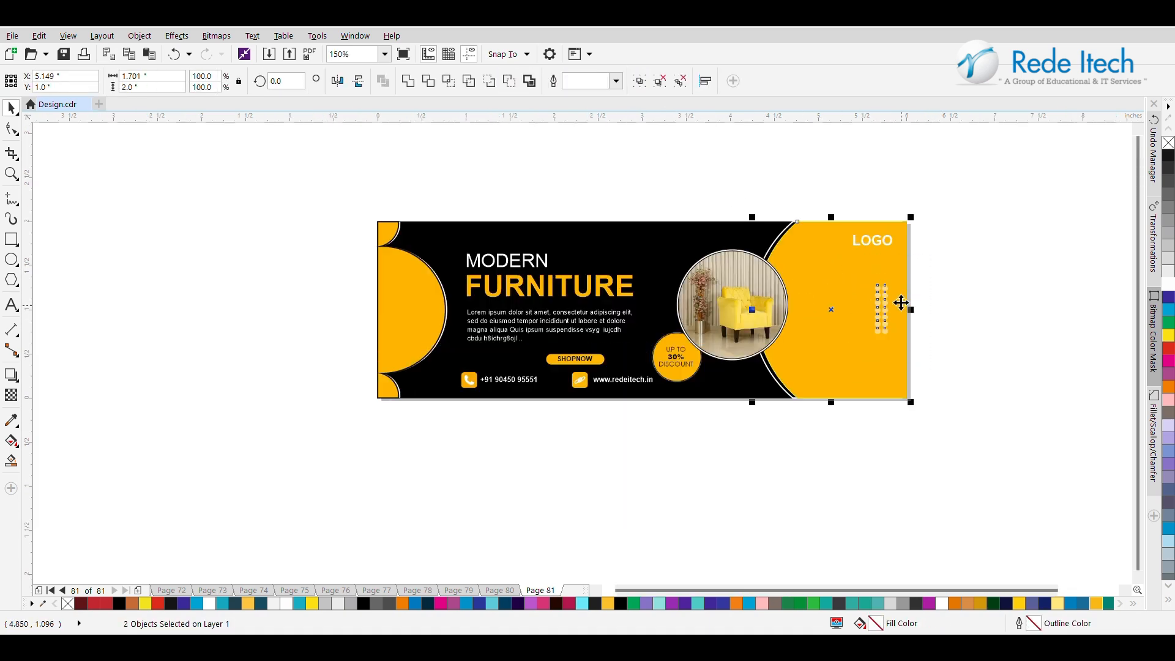
click(950, 306)
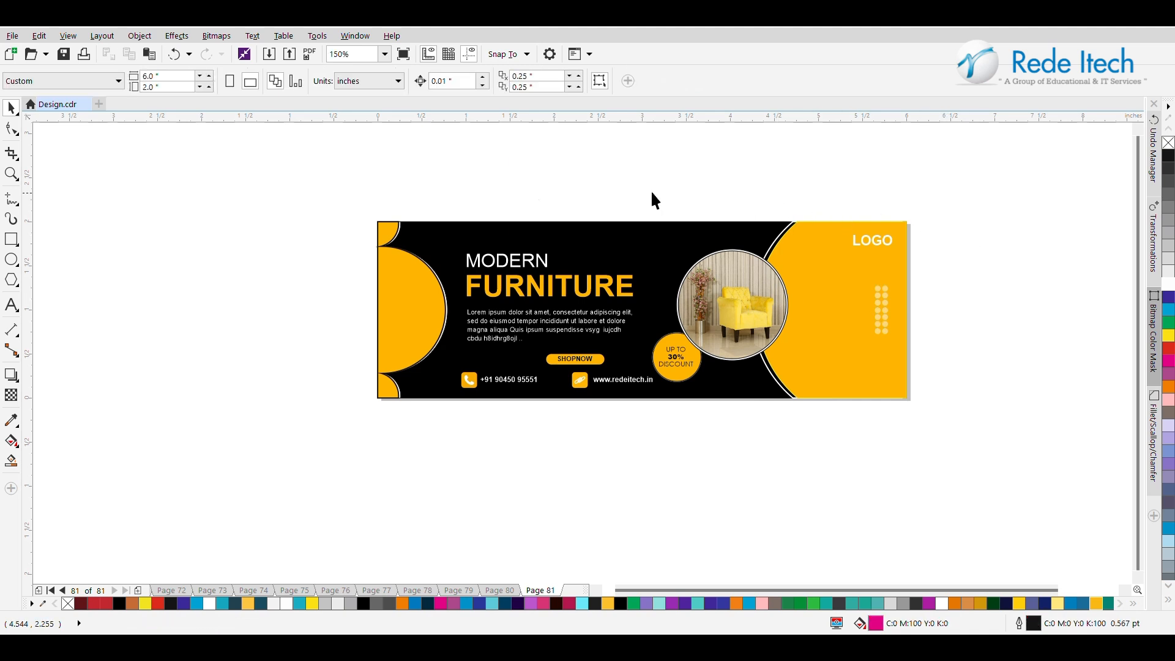
Step: Zoom to the whole banner to review the finished layout
click(14, 177)
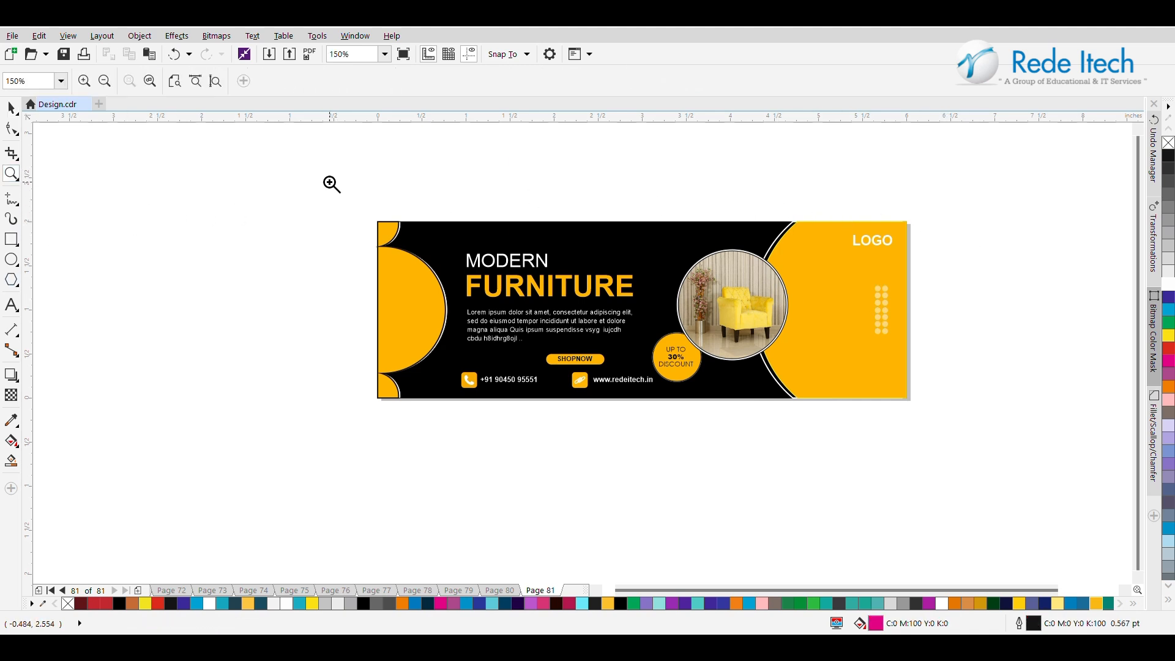
drag(436, 410, 677, 364)
right_click(701, 430)
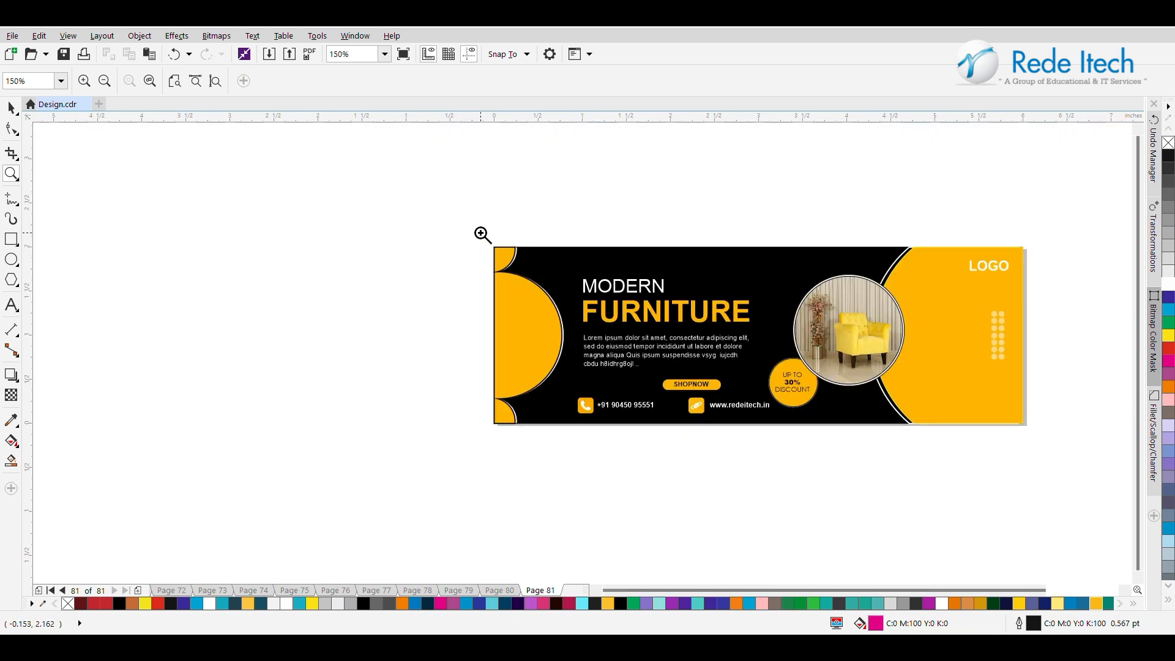
drag(473, 229, 1038, 448)
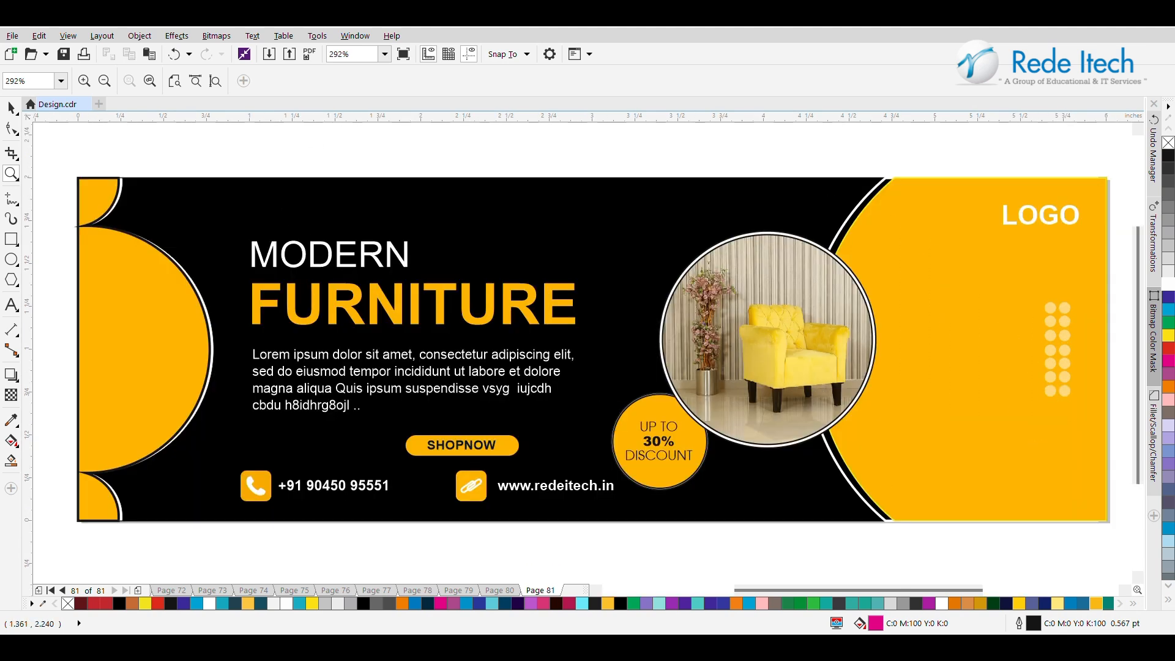